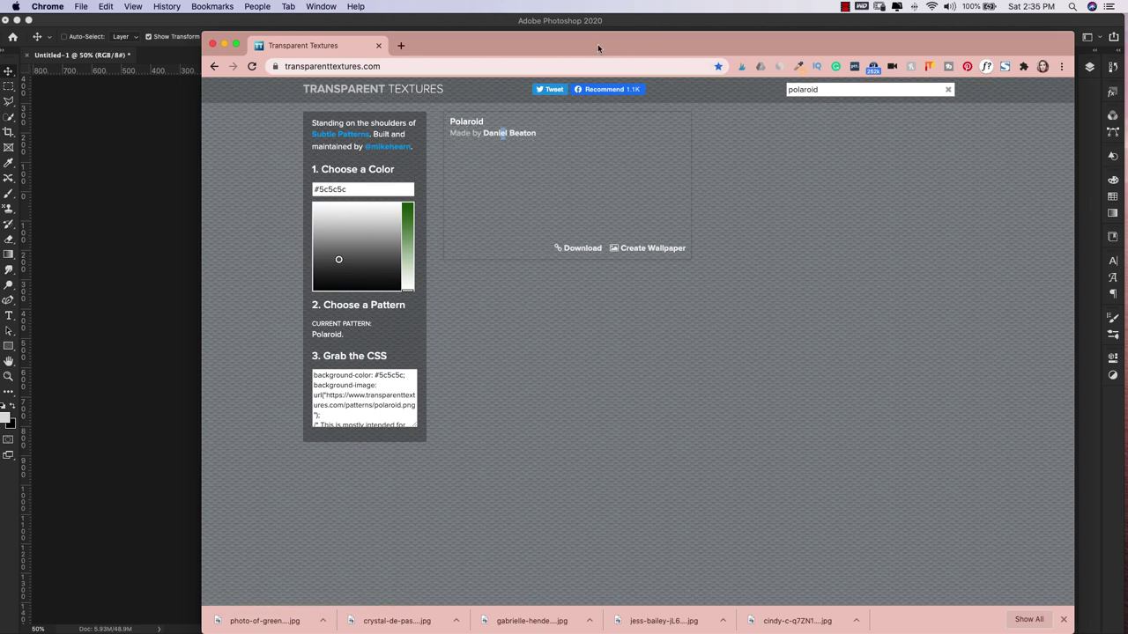
# Step: Move the browser aside and bring the Photoshop mood board back to the front
pyautogui.moveTo(457, 45); pyautogui.dragTo(1055, 56)
pyautogui.click(637, 120)
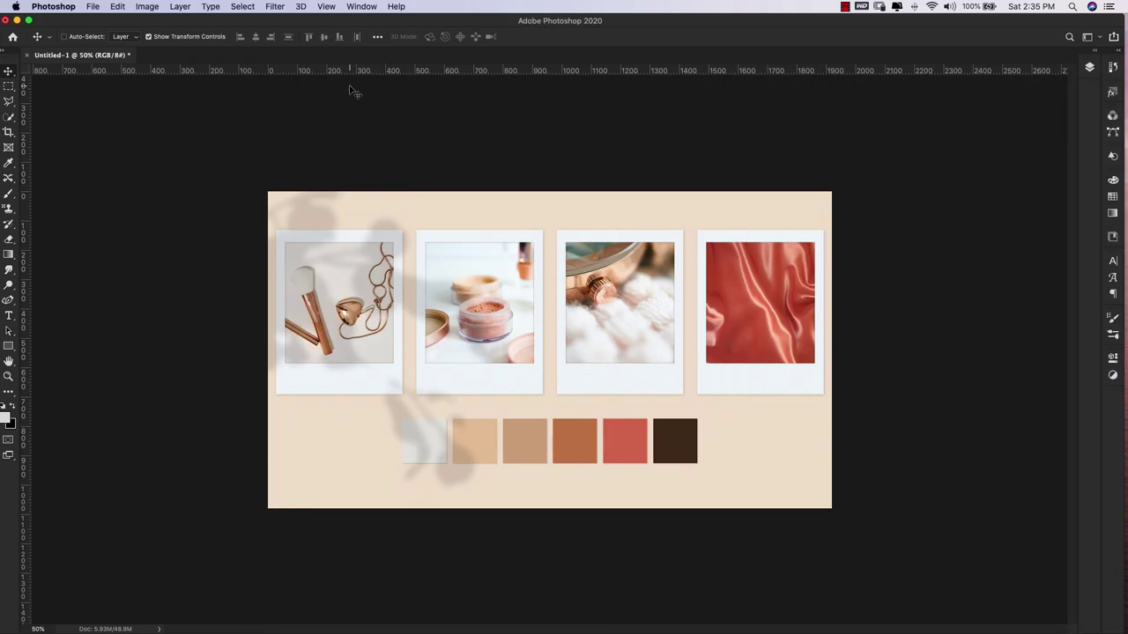
# Step: Open polaroid.png from the mood board folder in Photoshop
pyautogui.click(91, 6)
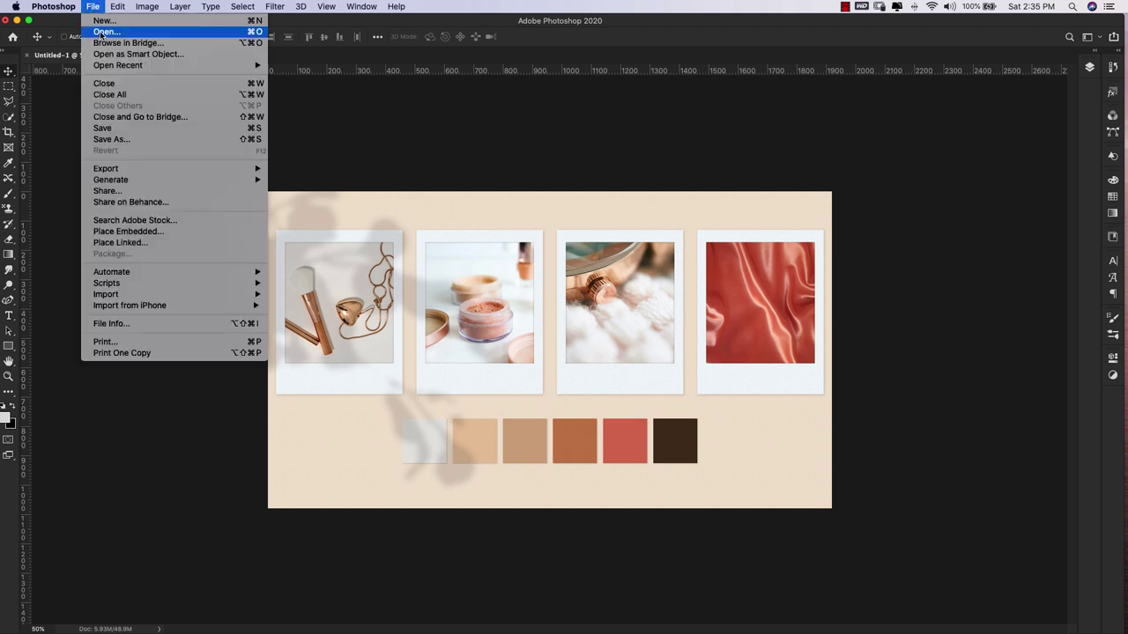
pyautogui.click(100, 32)
pyautogui.click(332, 113)
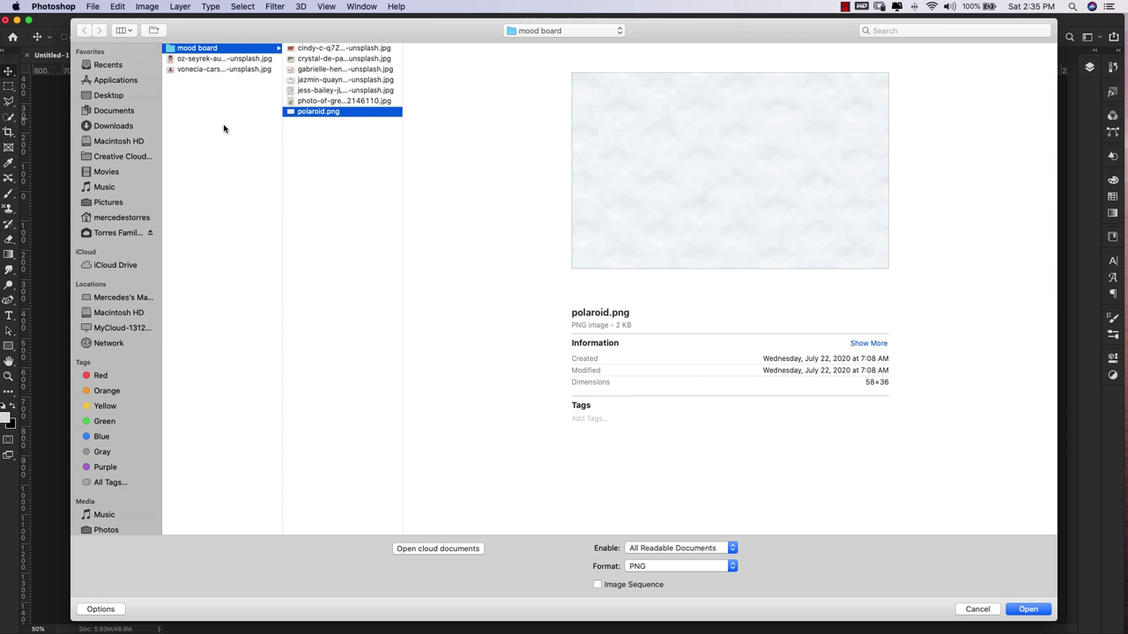
pyautogui.click(1029, 609)
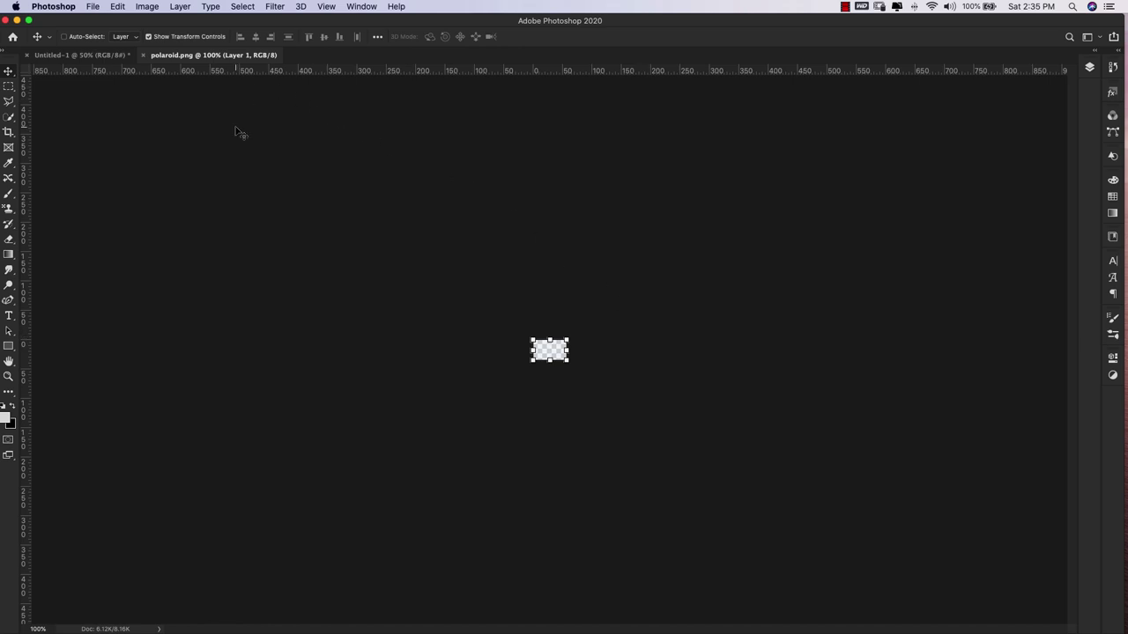
# Step: Define polaroid.png as a pattern, then close its document
pyautogui.click(117, 7)
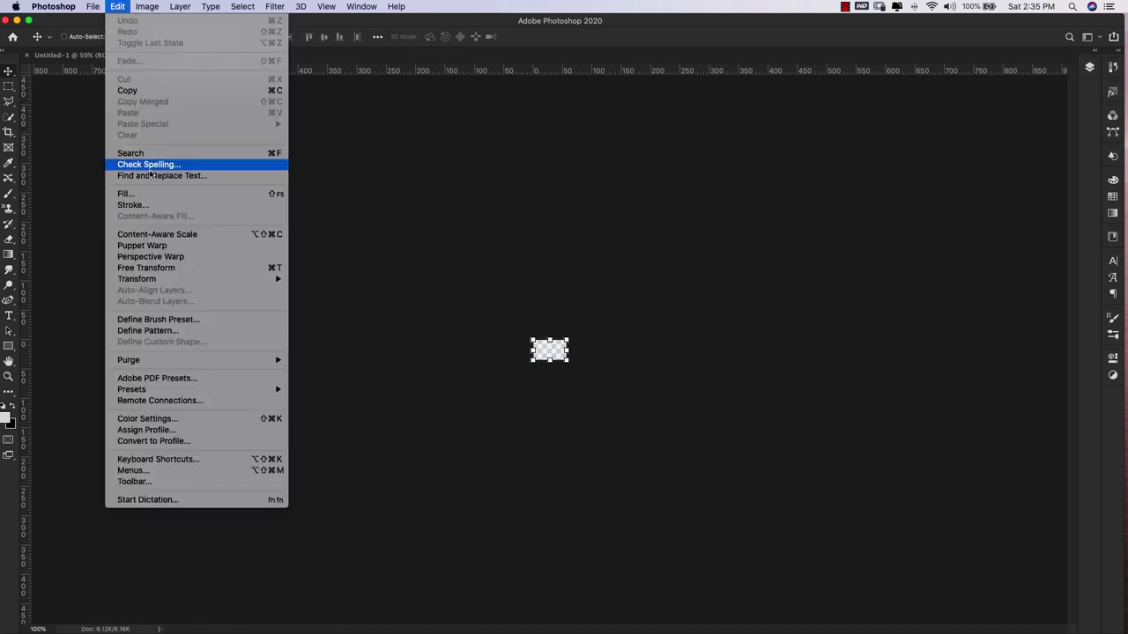
pyautogui.click(167, 332)
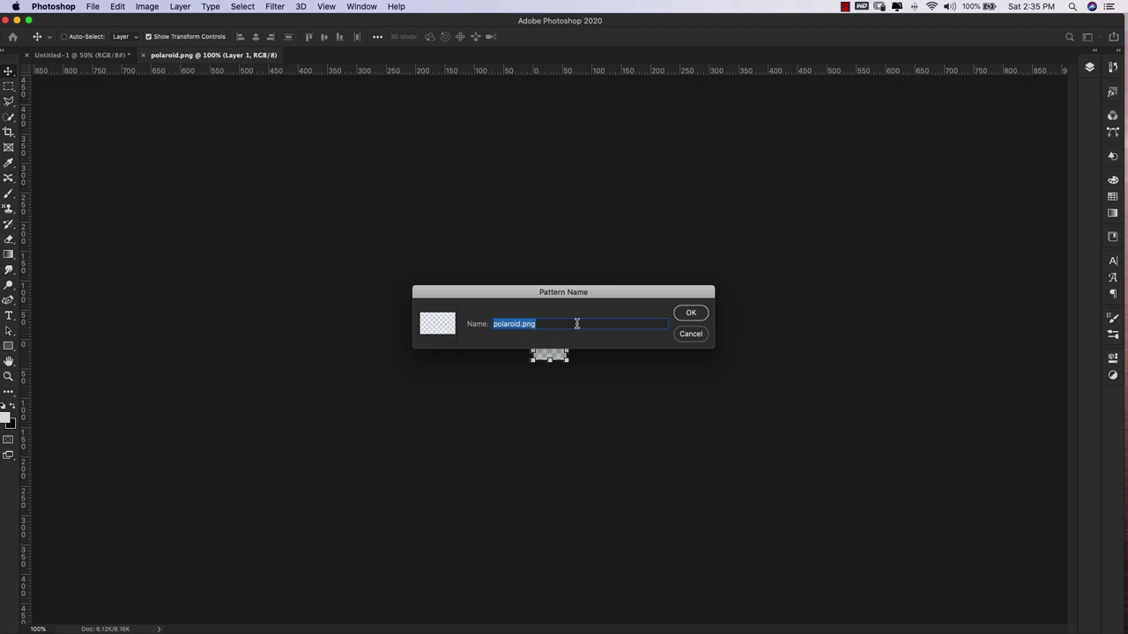
pyautogui.click(696, 317)
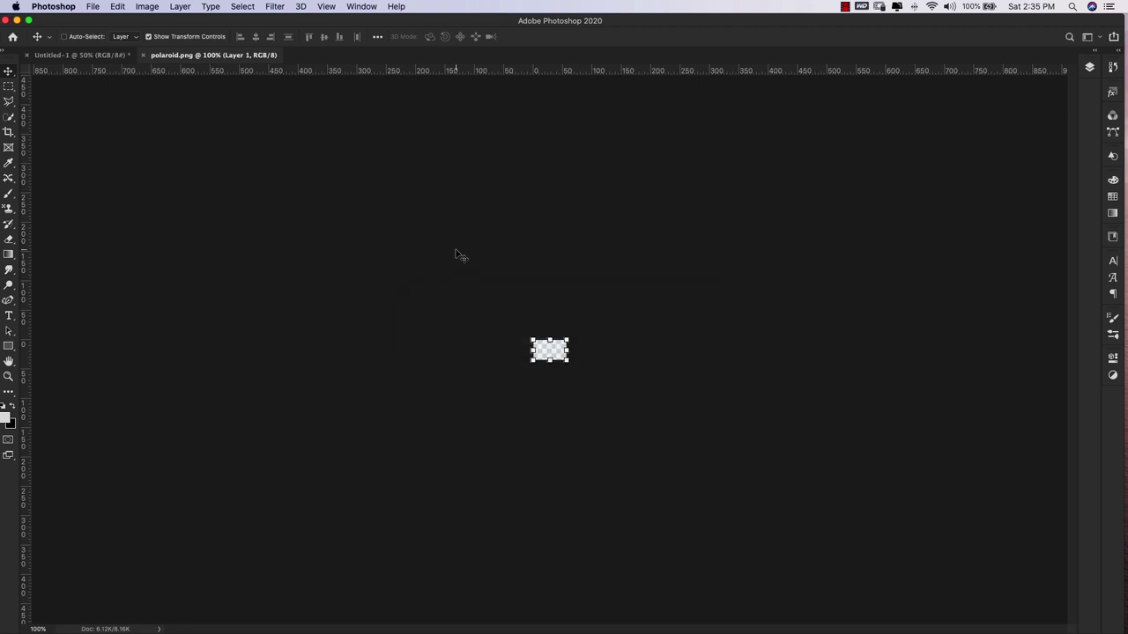
pyautogui.click(142, 54)
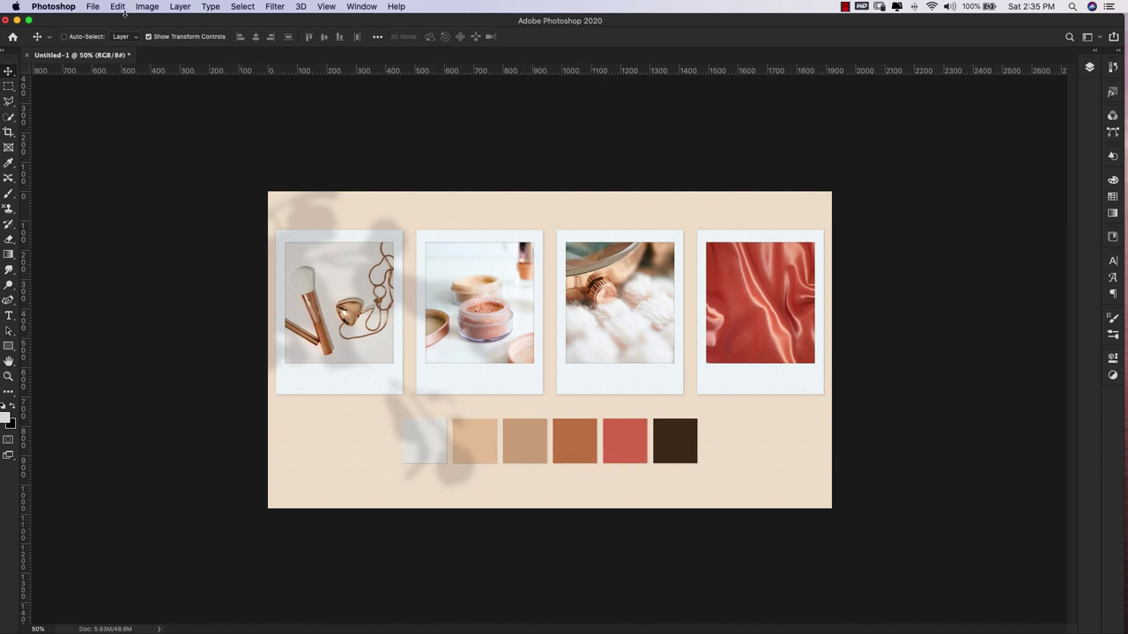
# Step: Create a new 1920×1080 blank document
pyautogui.click(92, 8)
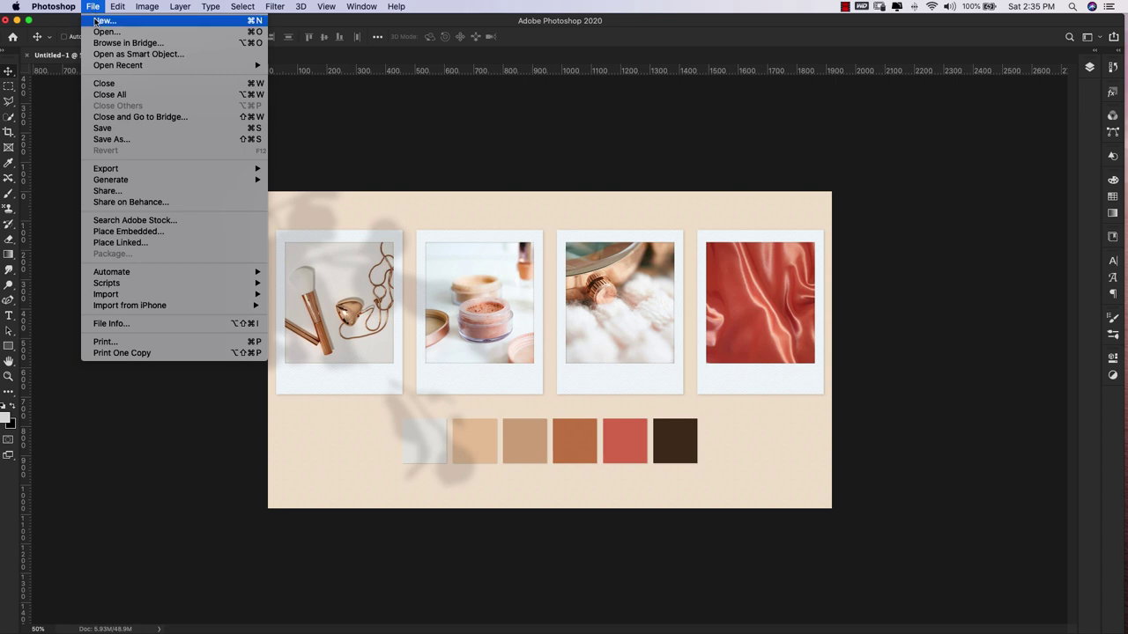
pyautogui.click(99, 20)
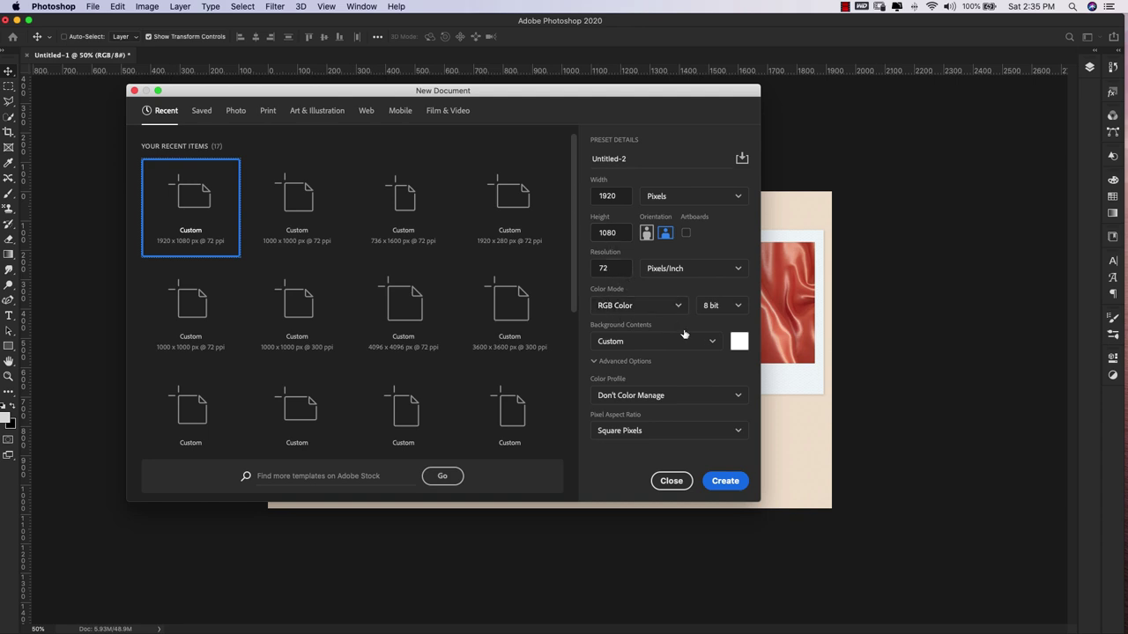
pyautogui.click(724, 480)
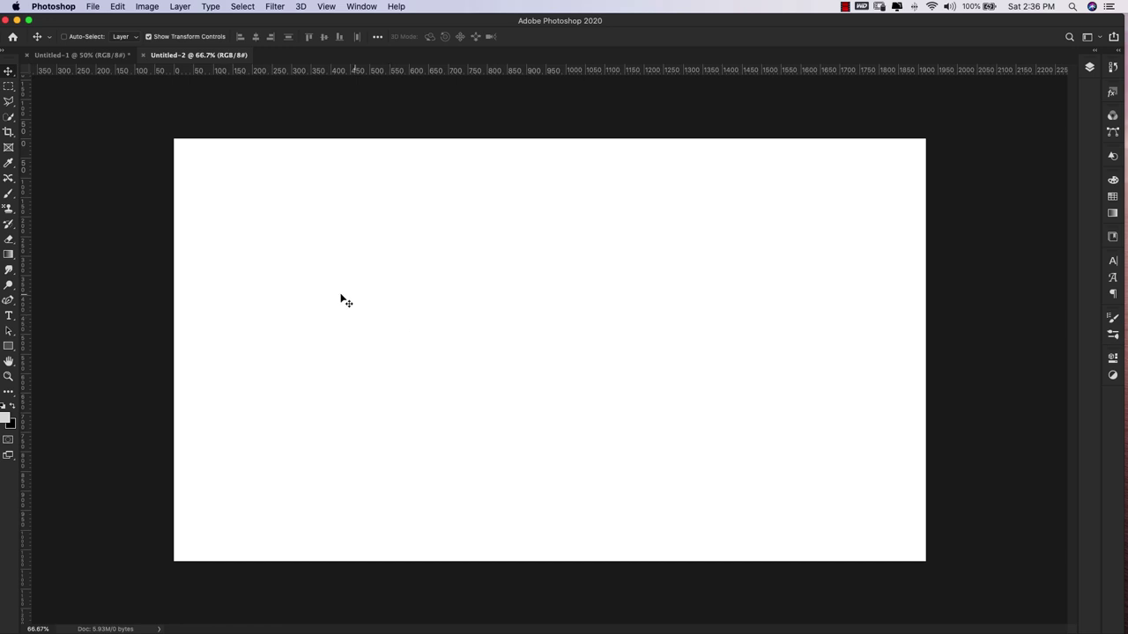
# Step: Draw a 500 × 650 px rectangle with the Rectangle Tool
pyautogui.click(9, 346)
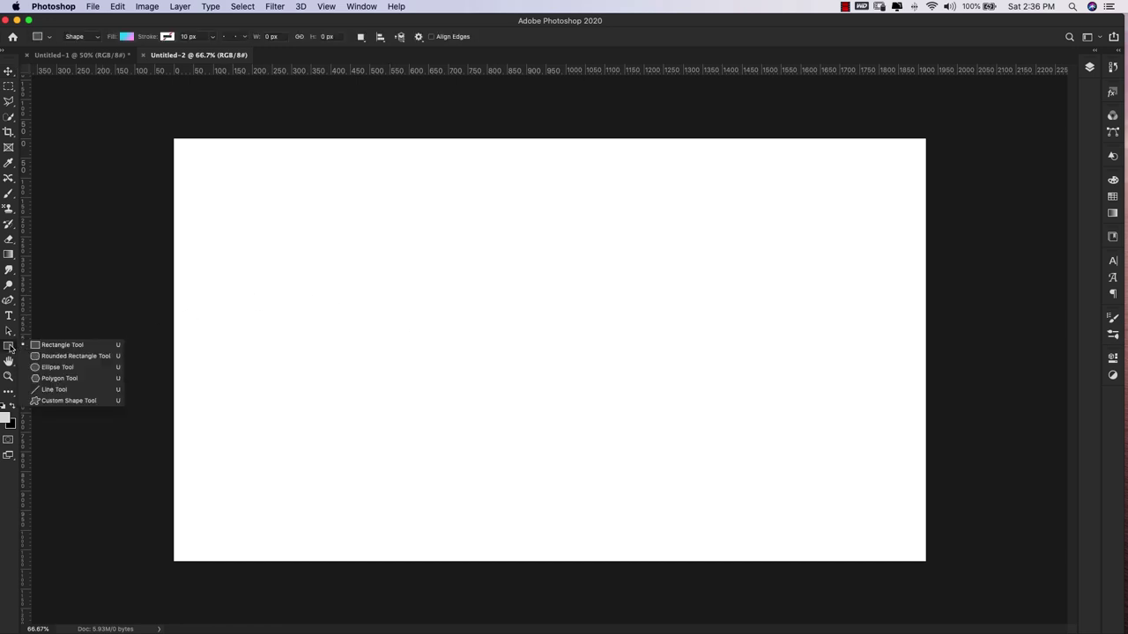
pyautogui.click(59, 346)
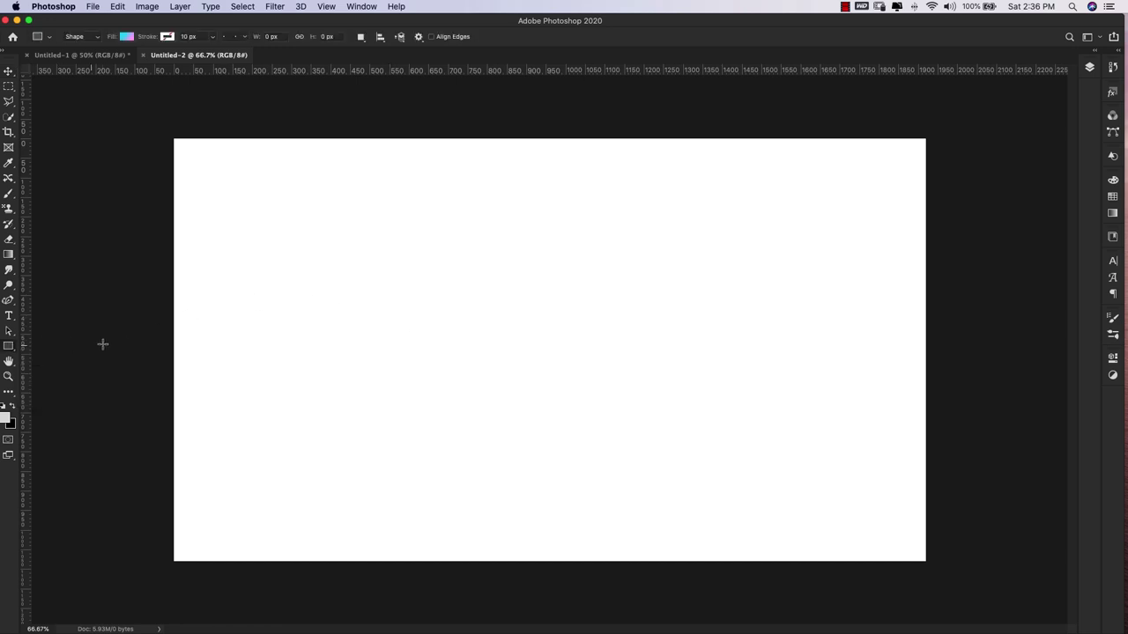
pyautogui.click(305, 213)
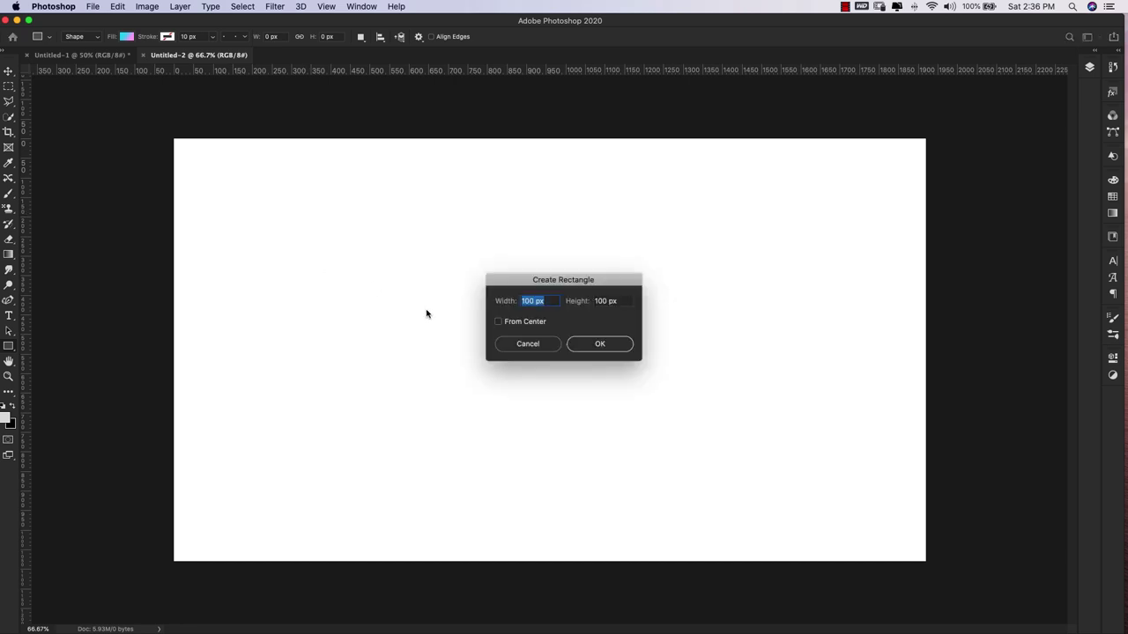
pyautogui.write('500')
pyautogui.moveTo(629, 301); pyautogui.dragTo(577, 301)
pyautogui.write('6')
pyautogui.click(603, 344)
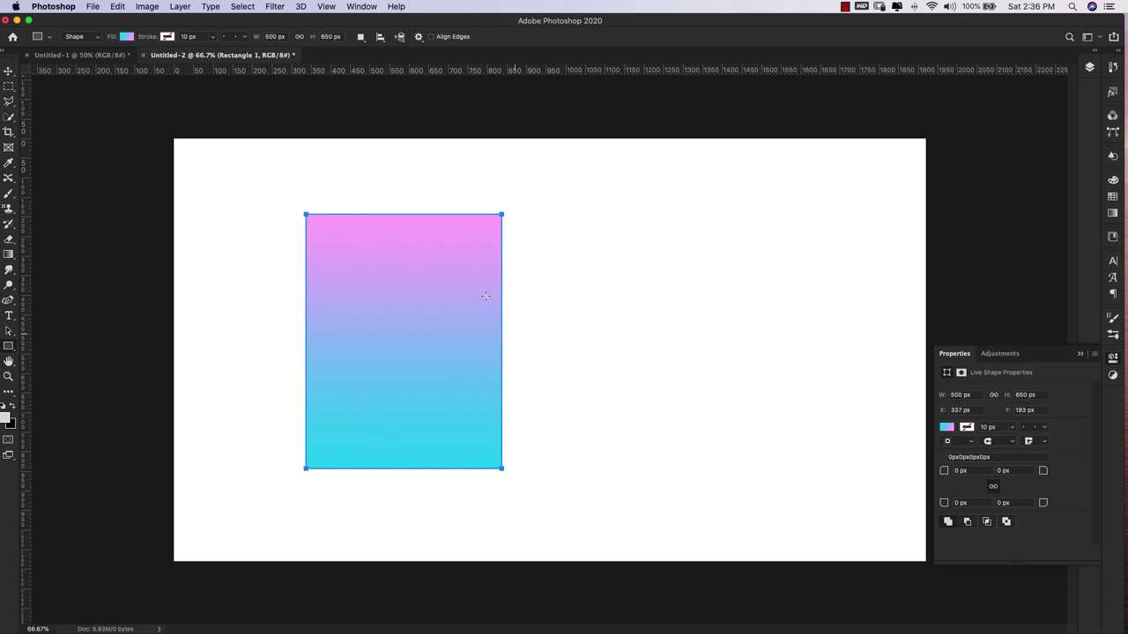
# Step: Fill the rectangle solid white, rename its layer 'base', and open its Layer Style
pyautogui.click(944, 429)
pyautogui.click(973, 450)
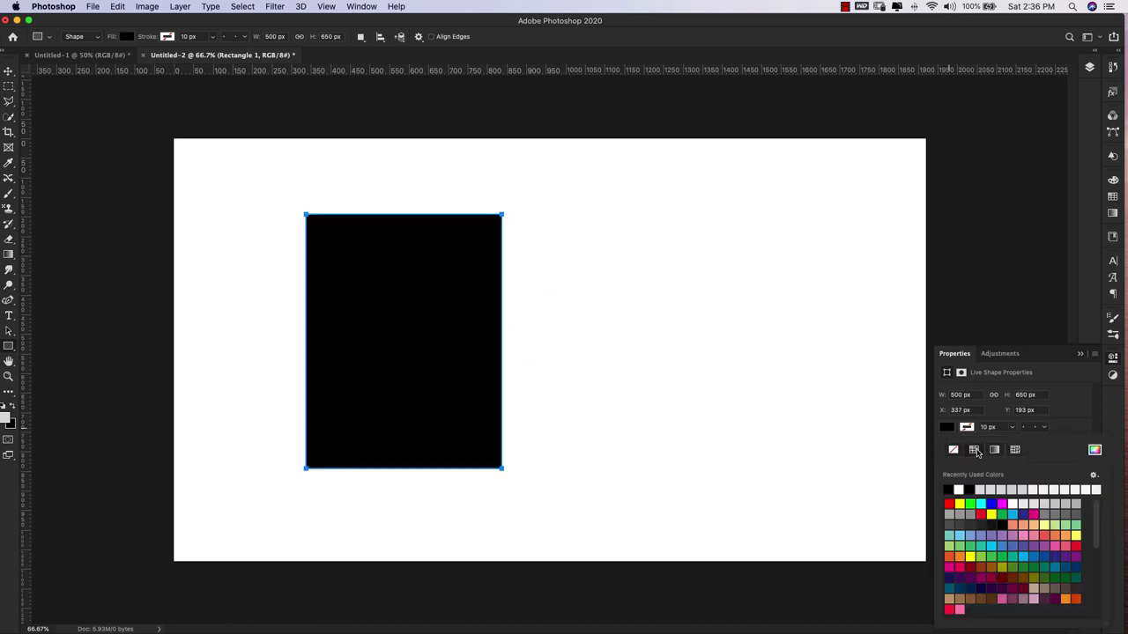
pyautogui.click(958, 490)
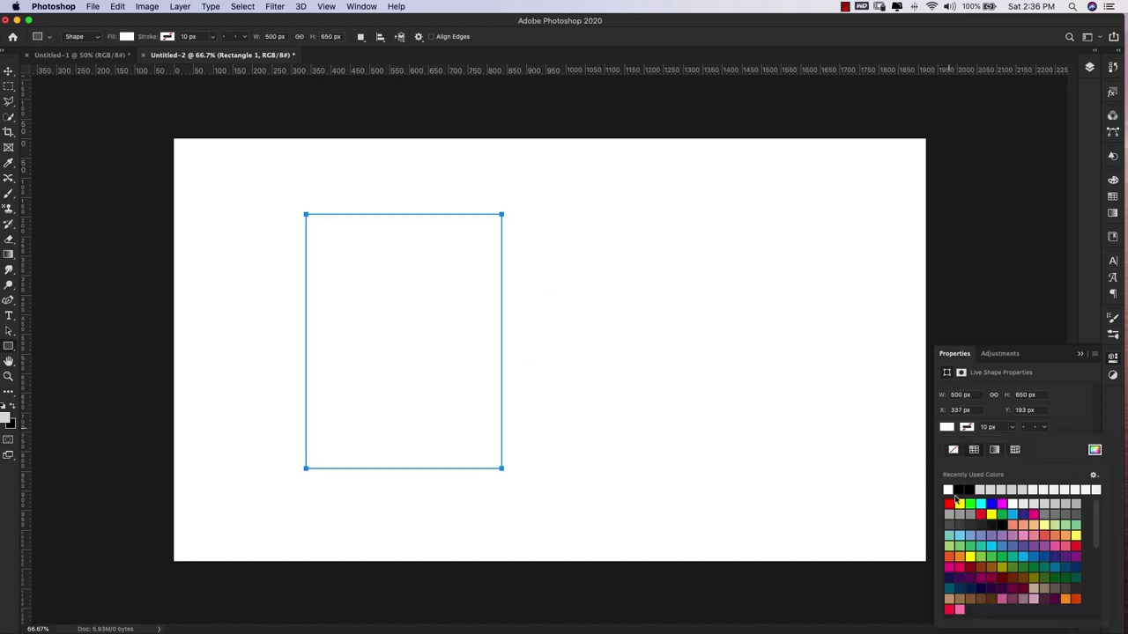
pyautogui.click(1081, 354)
pyautogui.click(1089, 67)
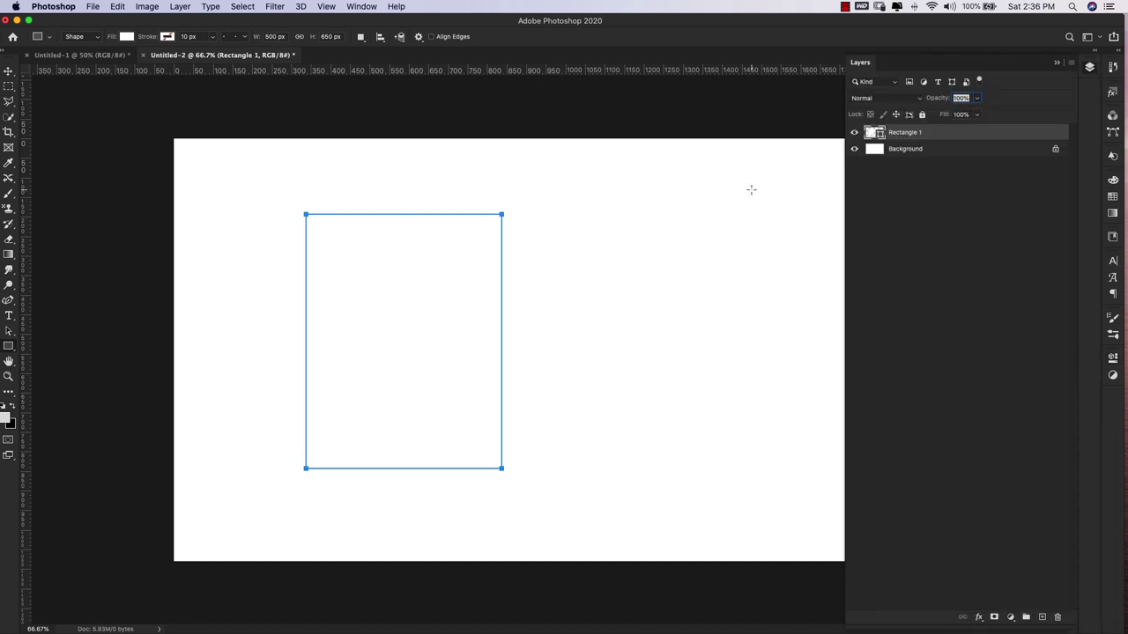
pyautogui.doubleClick(902, 132)
pyautogui.write('base')
pyautogui.press('Return')
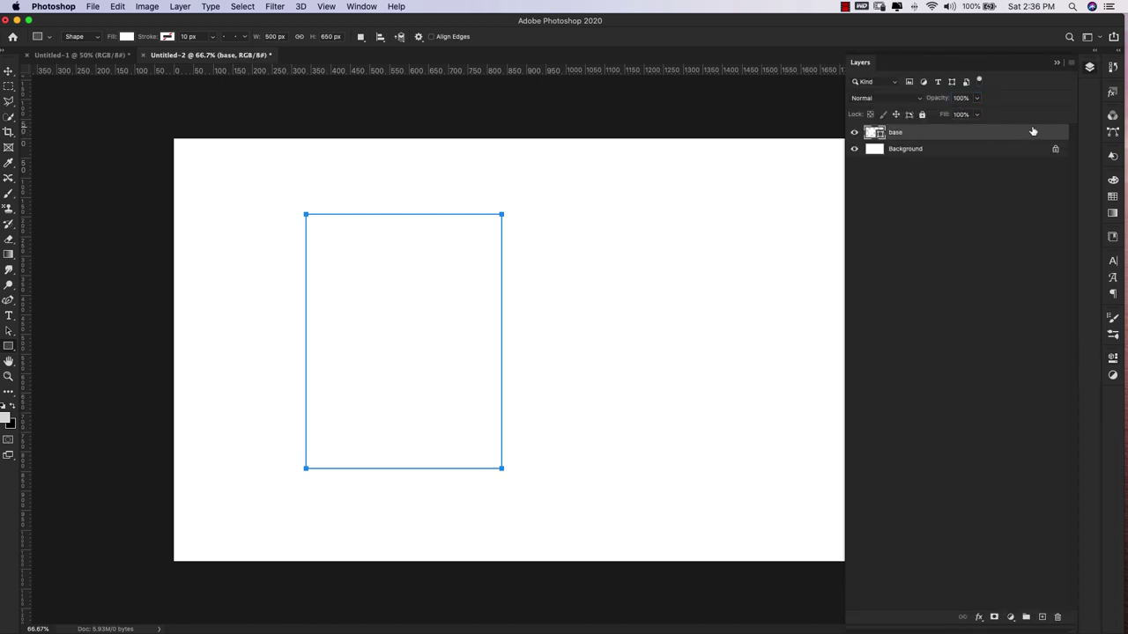
pyautogui.doubleClick(1044, 134)
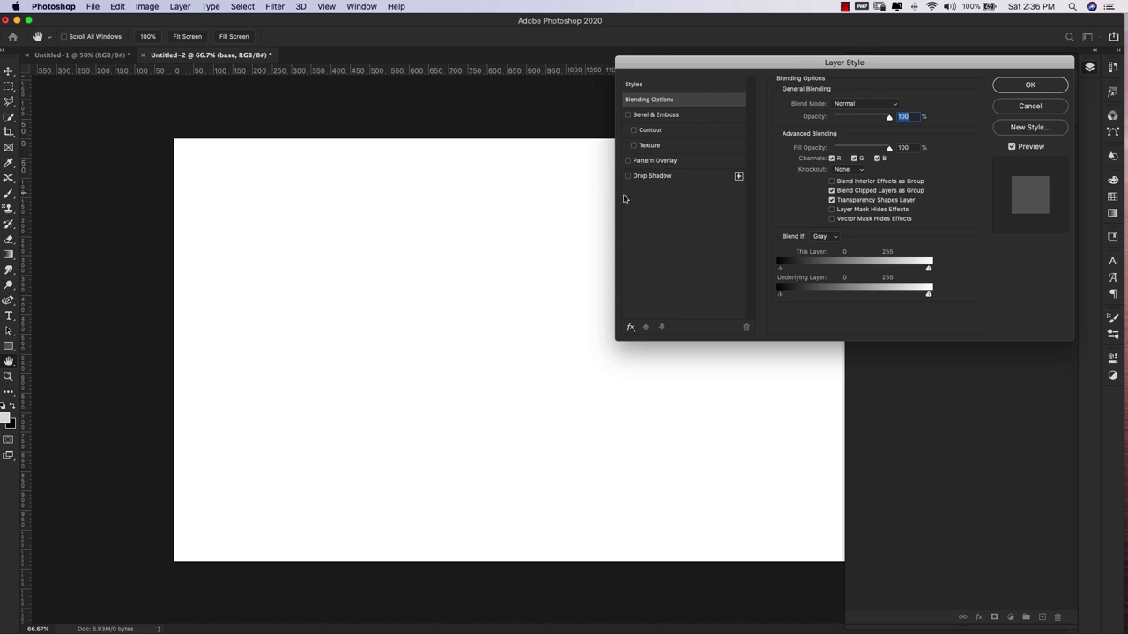
# Step: Add a Pattern Overlay to base using the polaroid pattern
pyautogui.click(669, 161)
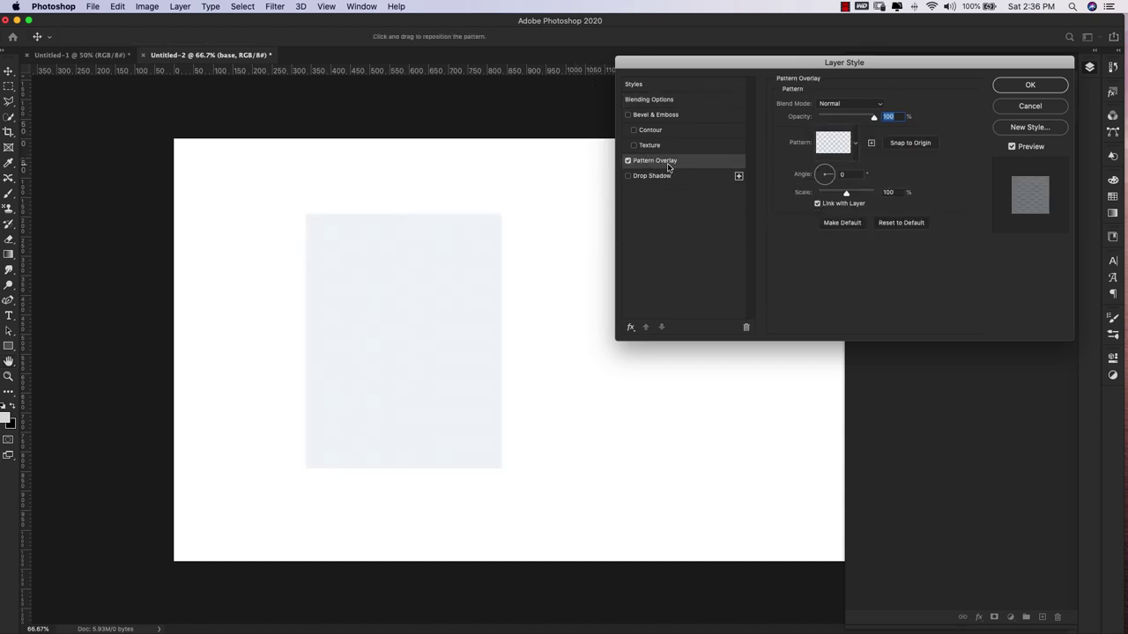
pyautogui.click(821, 144)
pyautogui.click(794, 246)
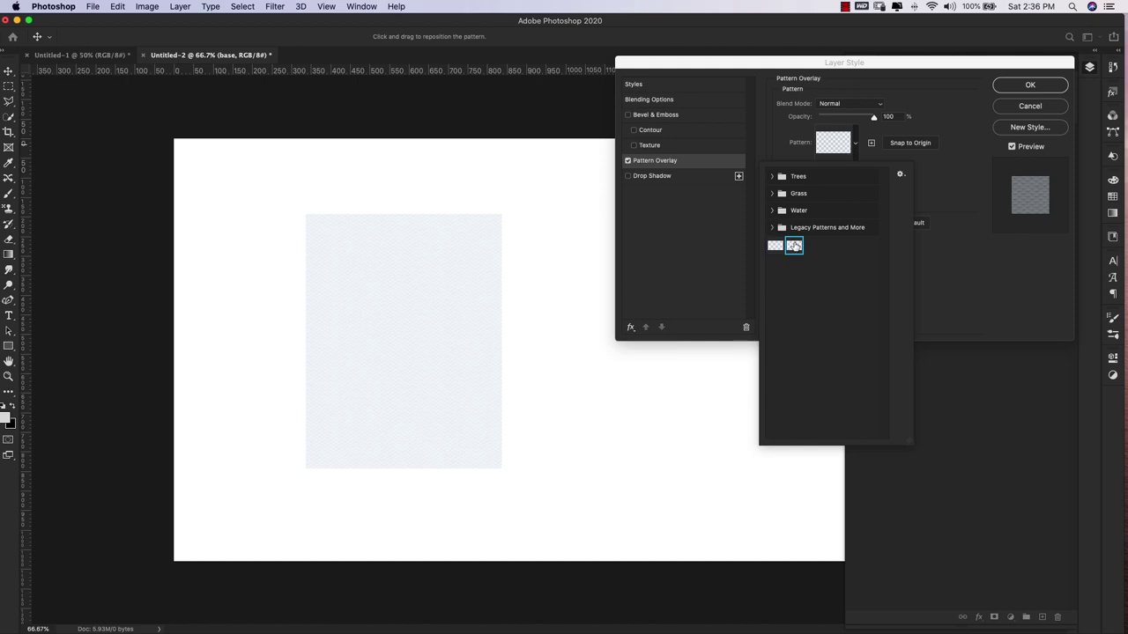
pyautogui.click(960, 105)
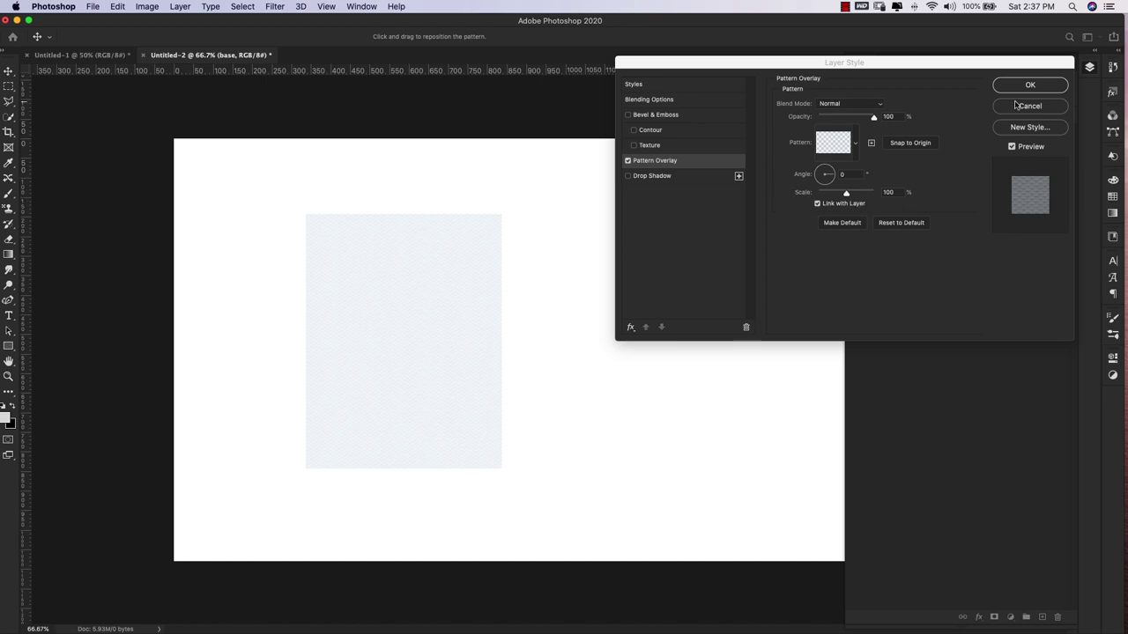
# Step: Add a 20% Multiply drop shadow in dark grey 323232 and apply the effects
pyautogui.click(653, 176)
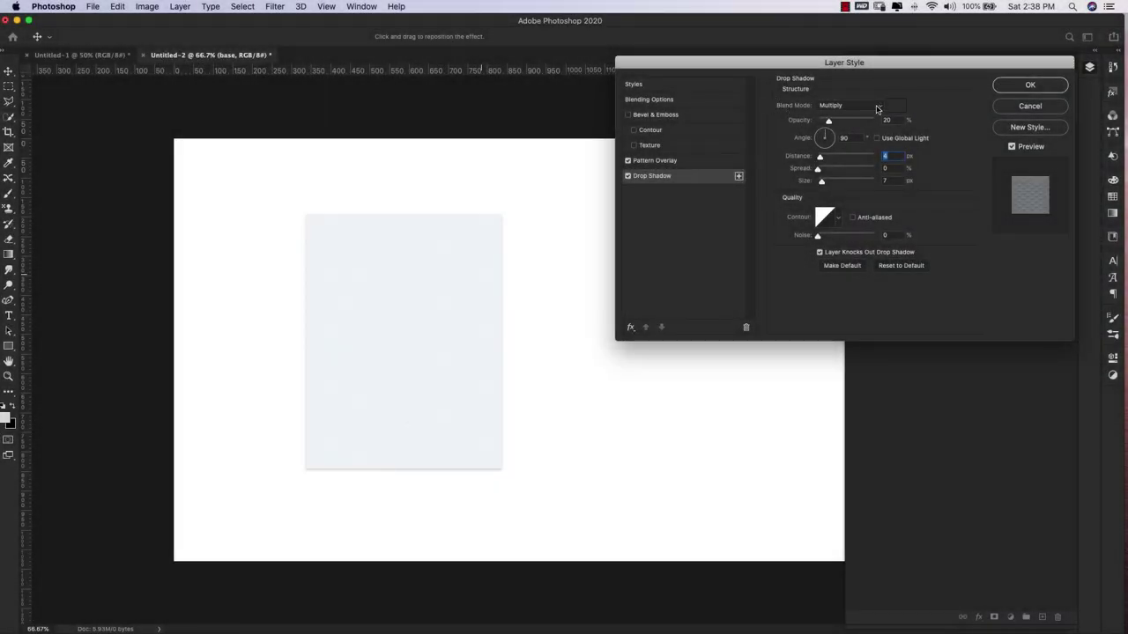
pyautogui.click(895, 106)
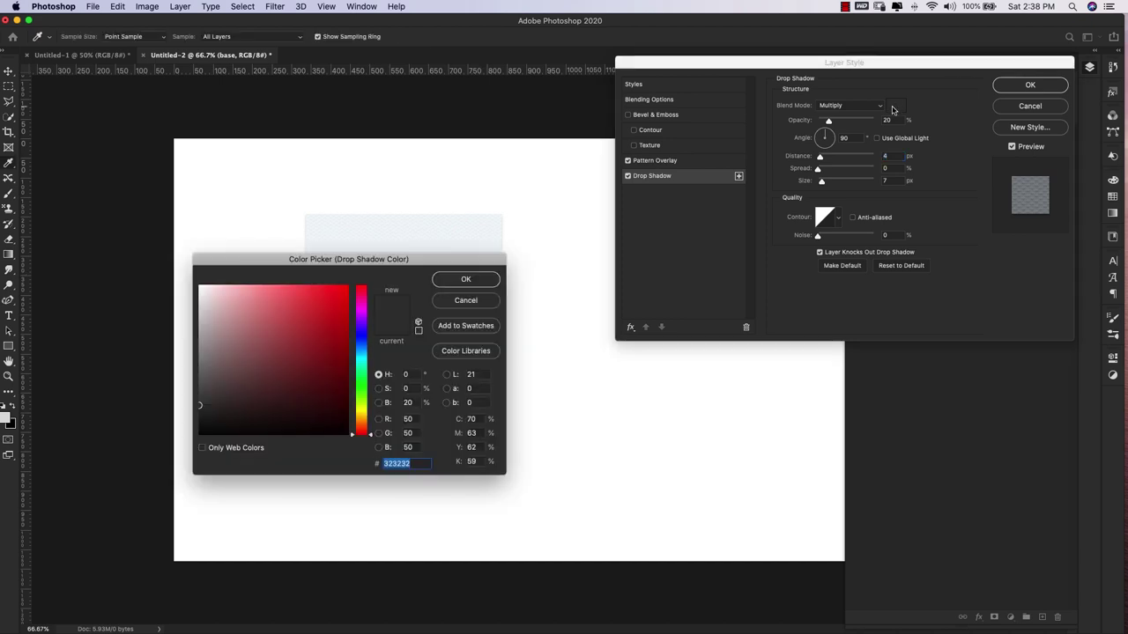
pyautogui.click(450, 281)
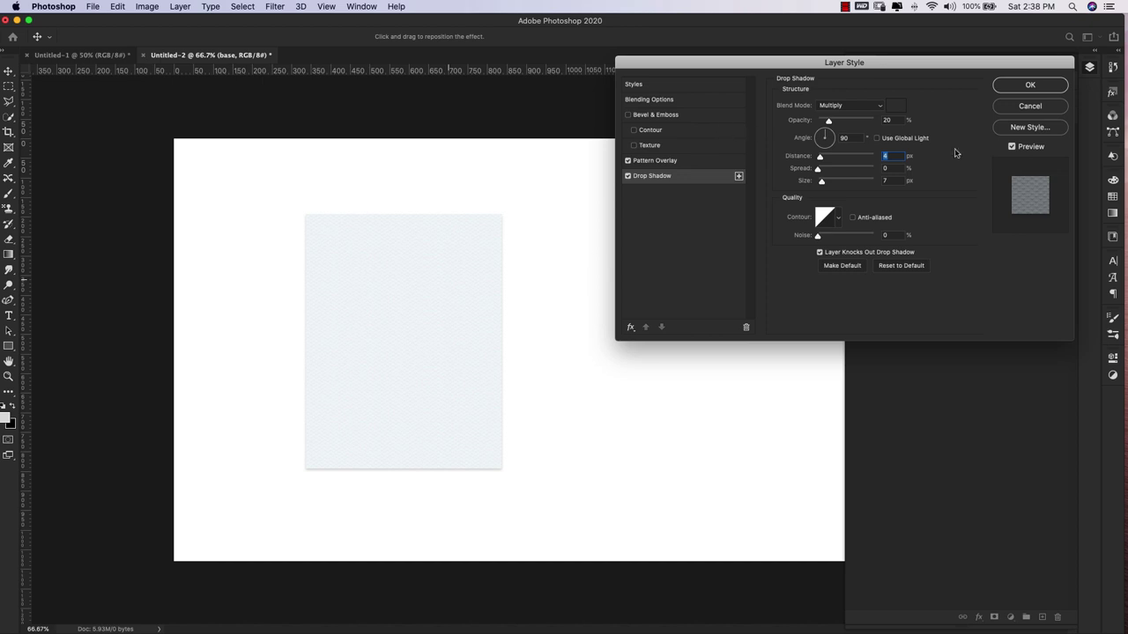
pyautogui.click(1031, 85)
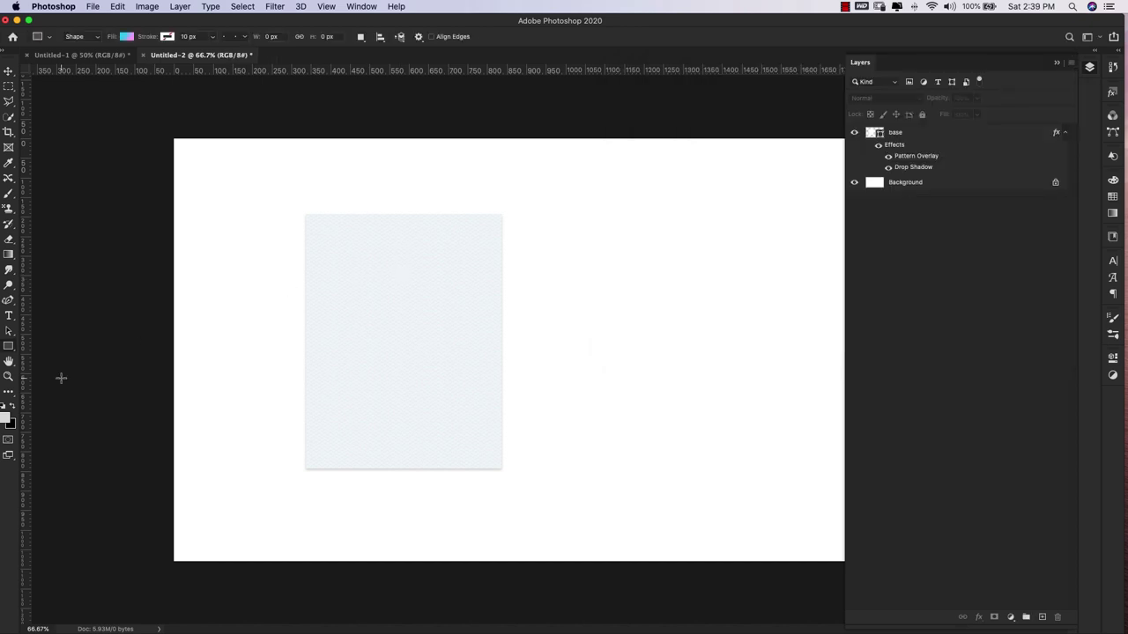
# Step: Draw a 430 × 480 px rectangle filled solid white
pyautogui.moveTo(12, 347); pyautogui.dragTo(53, 345)
pyautogui.click(418, 310)
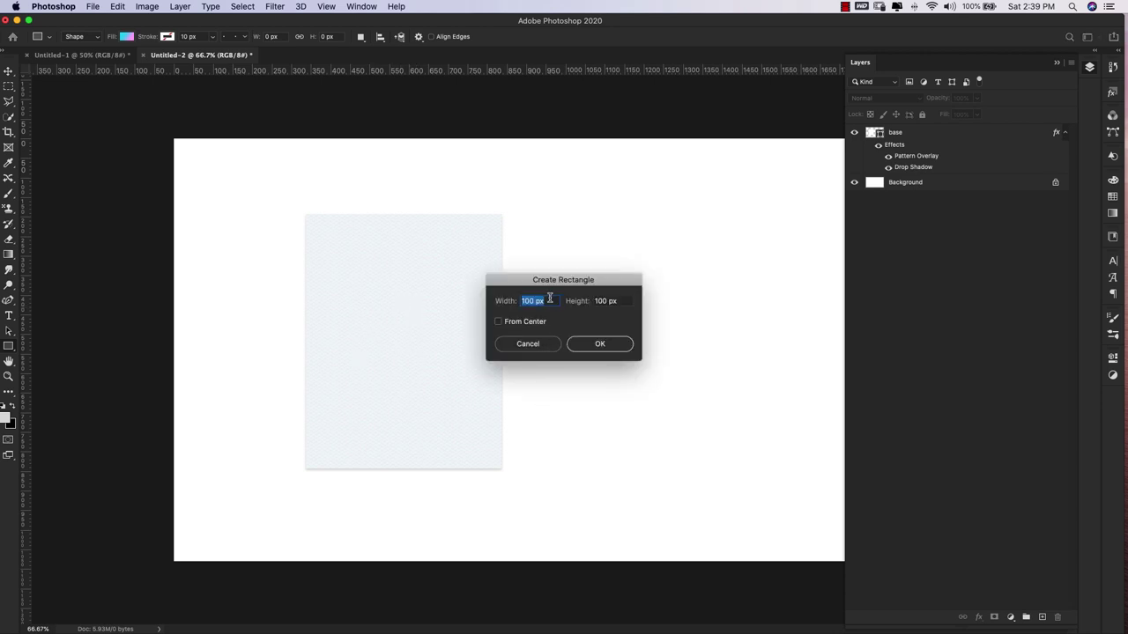
pyautogui.write('430')
pyautogui.press('Tab')
pyautogui.write('4')
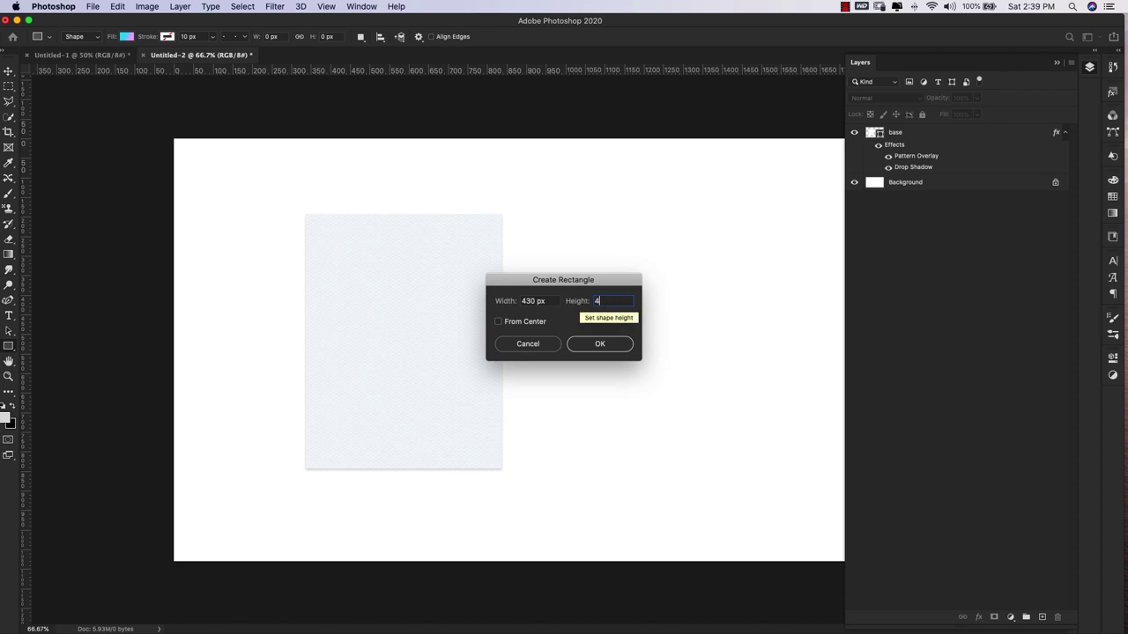
pyautogui.write('80')
pyautogui.click(599, 344)
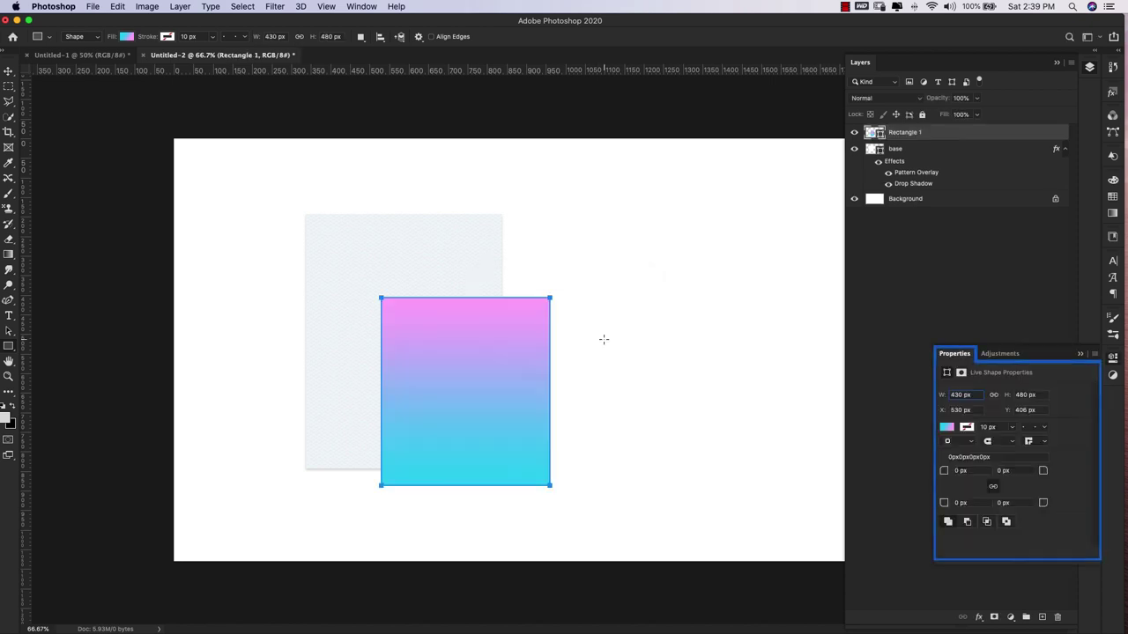
pyautogui.click(948, 428)
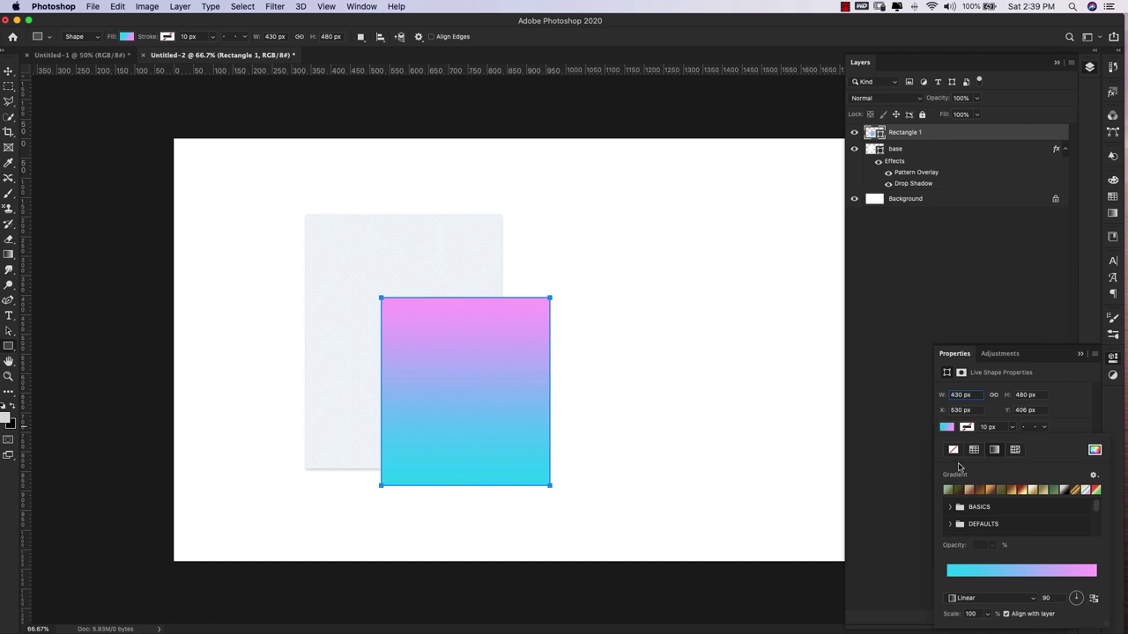
pyautogui.click(965, 488)
pyautogui.click(961, 489)
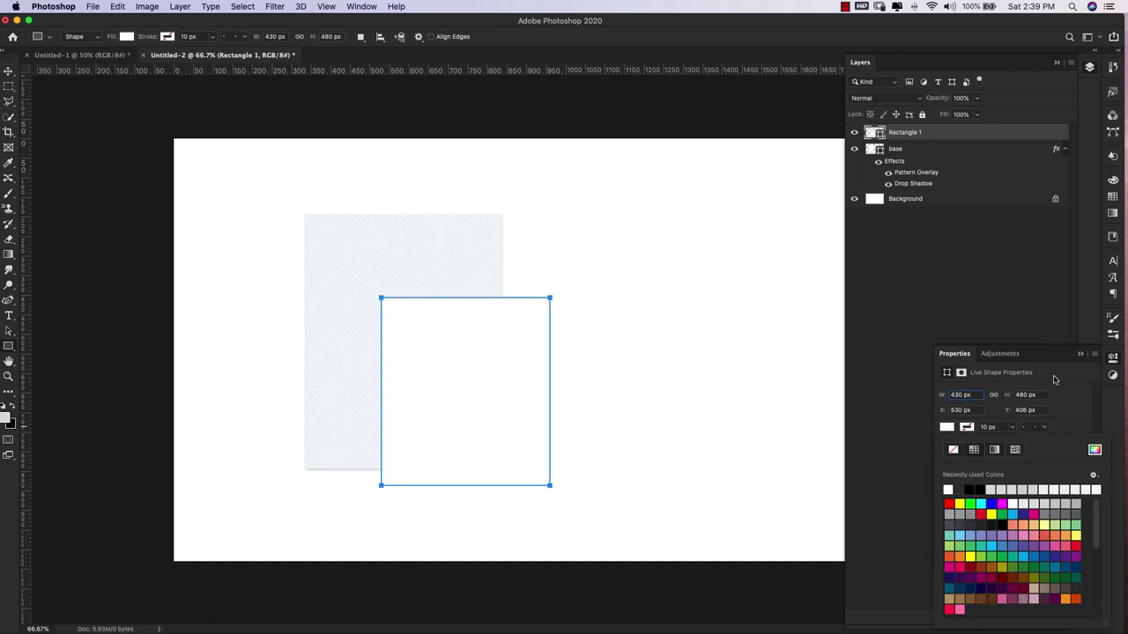
pyautogui.click(1081, 354)
# Step: Move the white rectangle onto the upper area of the base card
pyautogui.press('v')
pyautogui.moveTo(462, 393); pyautogui.dragTo(400, 324)
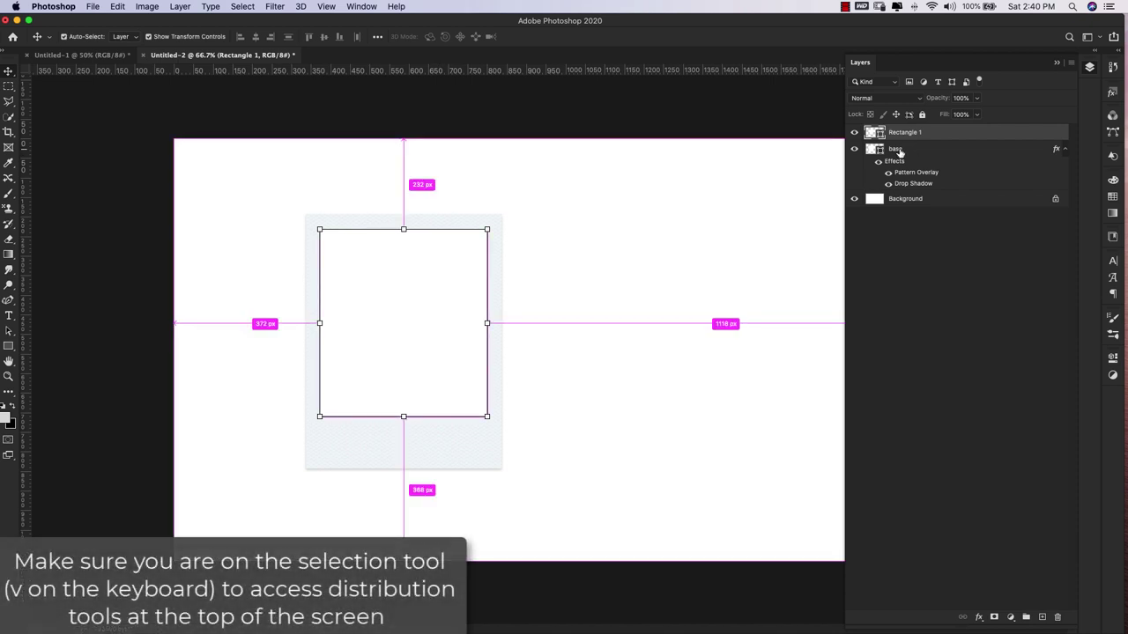
pyautogui.keyDown('super'); pyautogui.click(910, 150); pyautogui.keyUp('super')
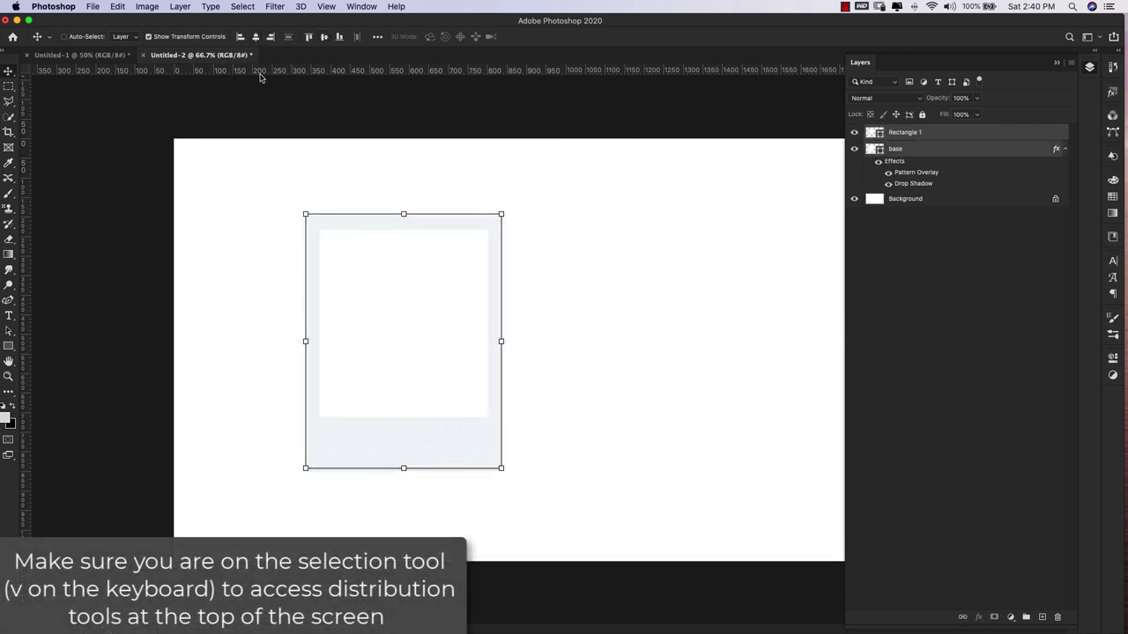
pyautogui.click(963, 311)
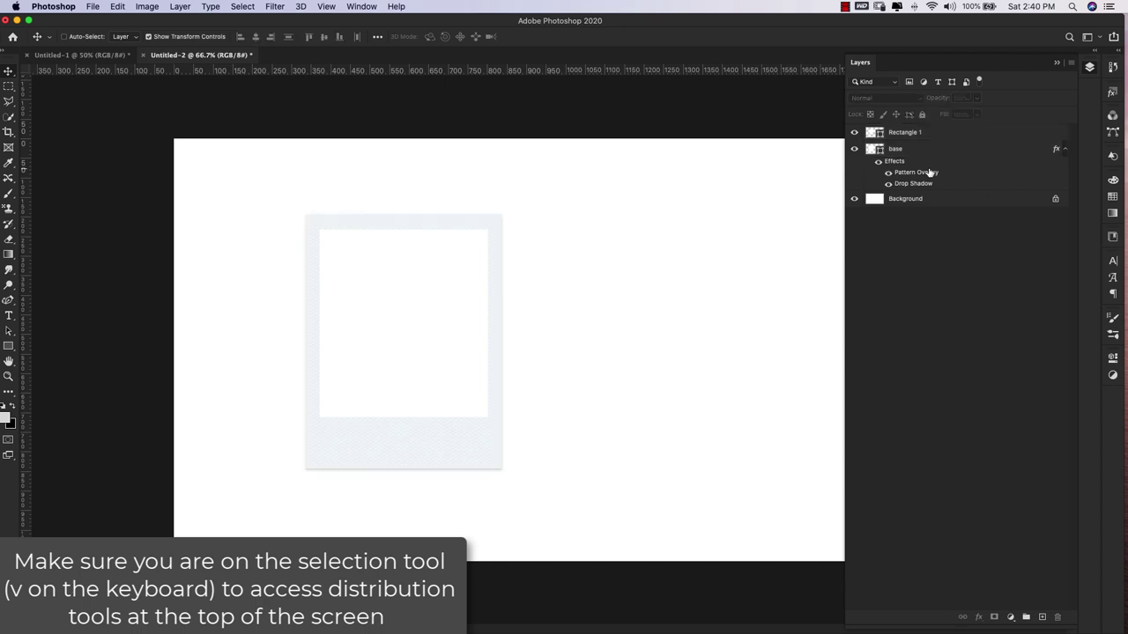
# Step: Rename the rectangle layer 'Image holder' and convert it to a Smart Object
pyautogui.doubleClick(904, 134)
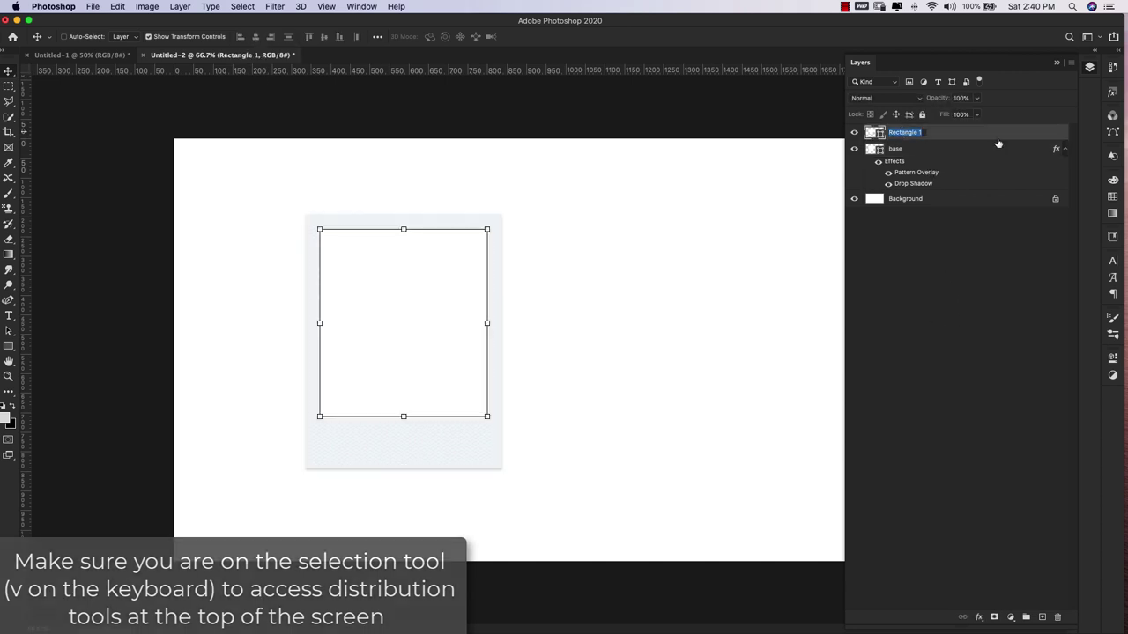
pyautogui.write('Image')
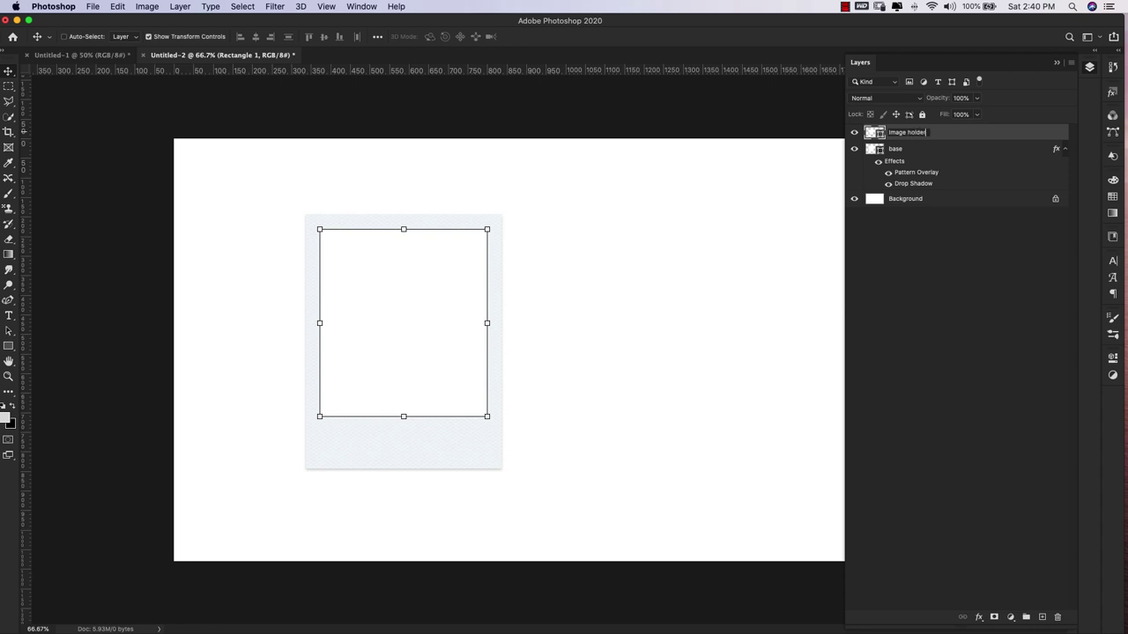
pyautogui.write(' holder')
pyautogui.press('Return')
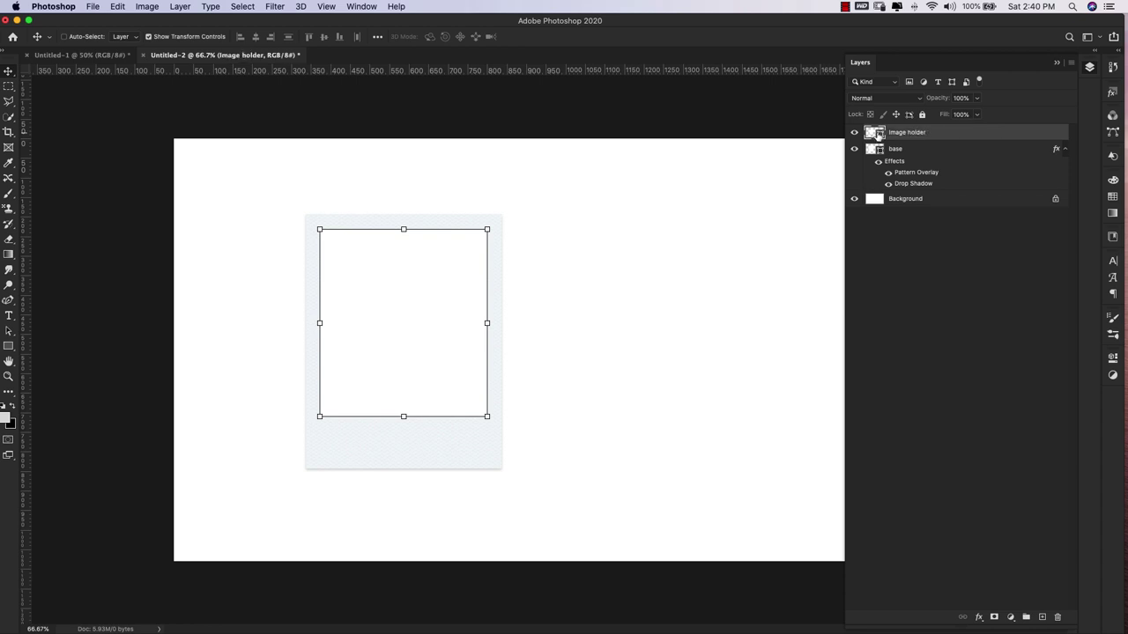
pyautogui.rightClick(946, 132)
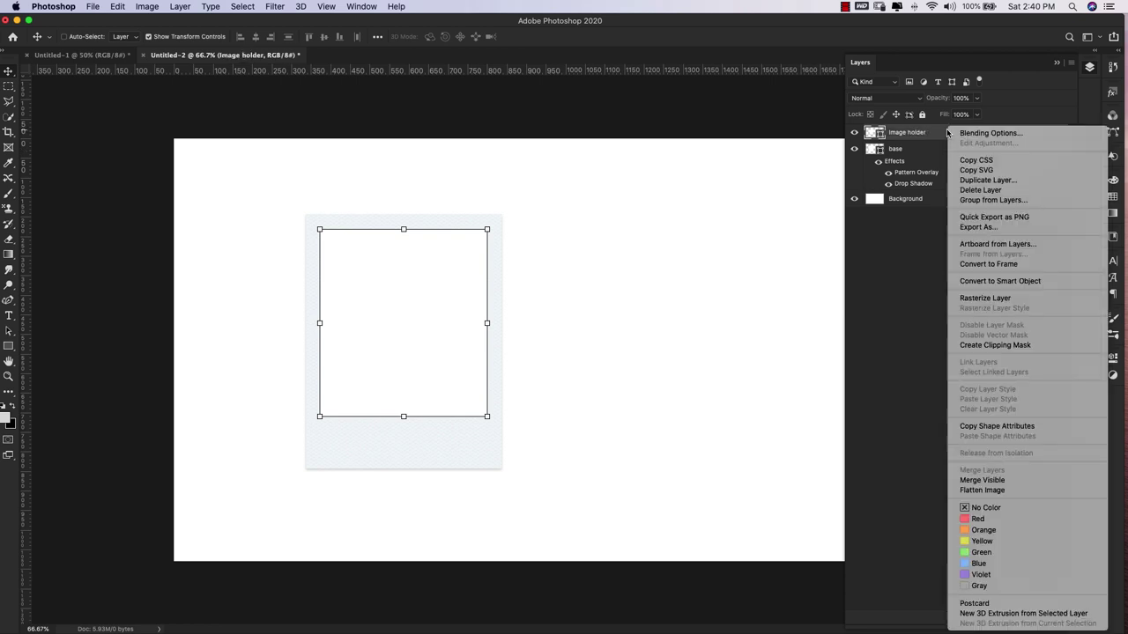
pyautogui.click(1003, 281)
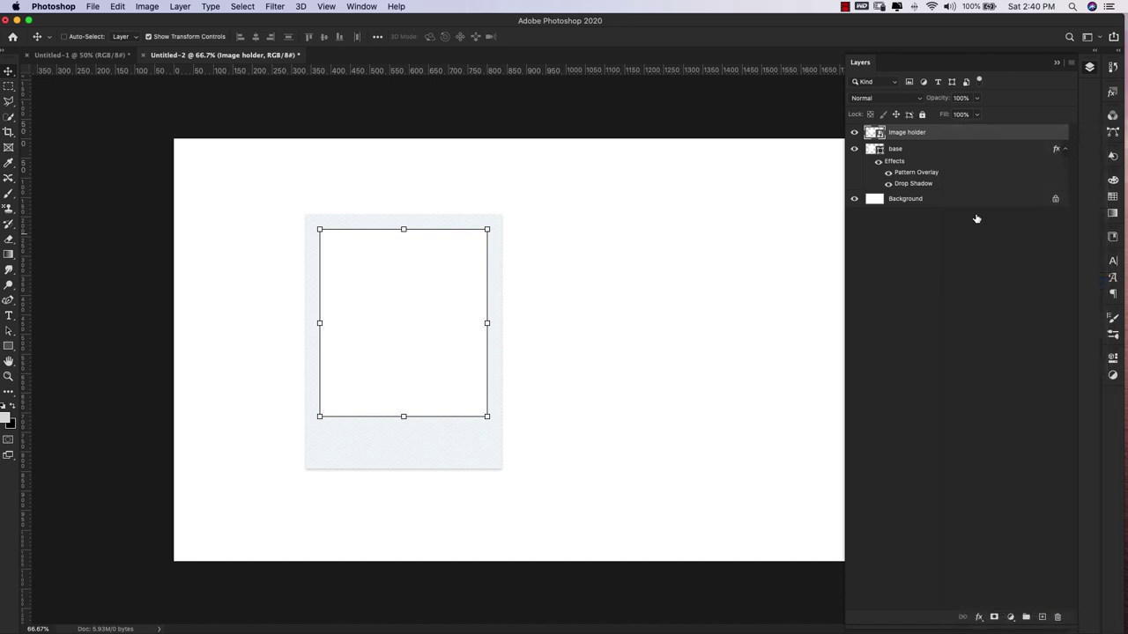
# Step: Shift the base card and Image holder together further left
pyautogui.keyDown('shift'); pyautogui.click(959, 151); pyautogui.keyUp('shift')
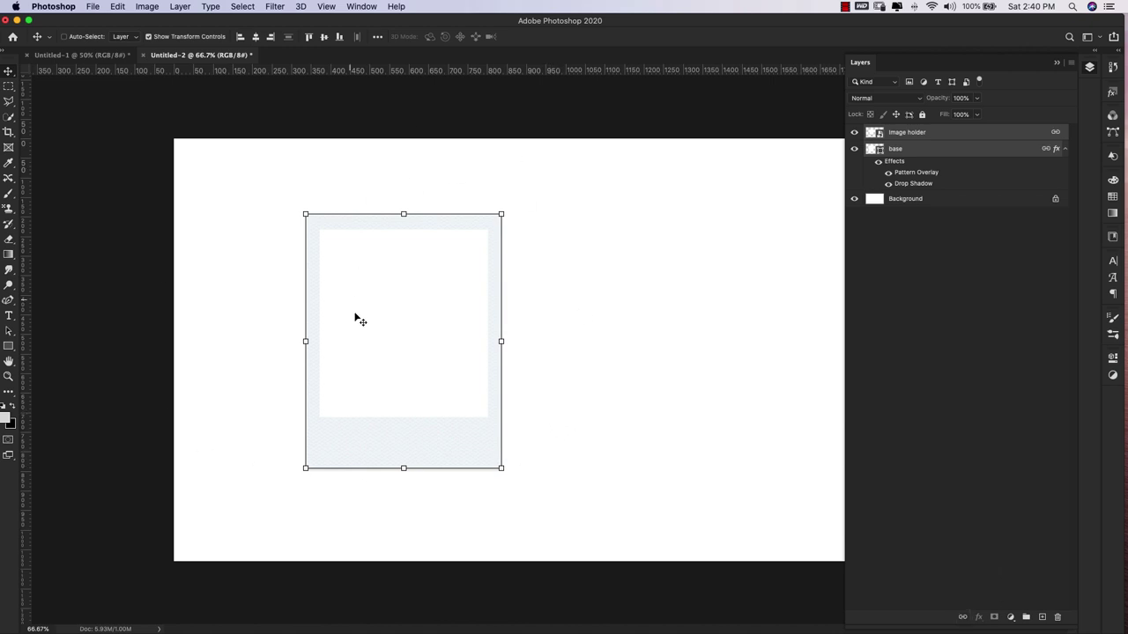
pyautogui.moveTo(367, 400); pyautogui.dragTo(362, 347)
pyautogui.moveTo(445, 216); pyautogui.dragTo(419, 219)
pyautogui.press('Escape')
pyautogui.click(969, 138)
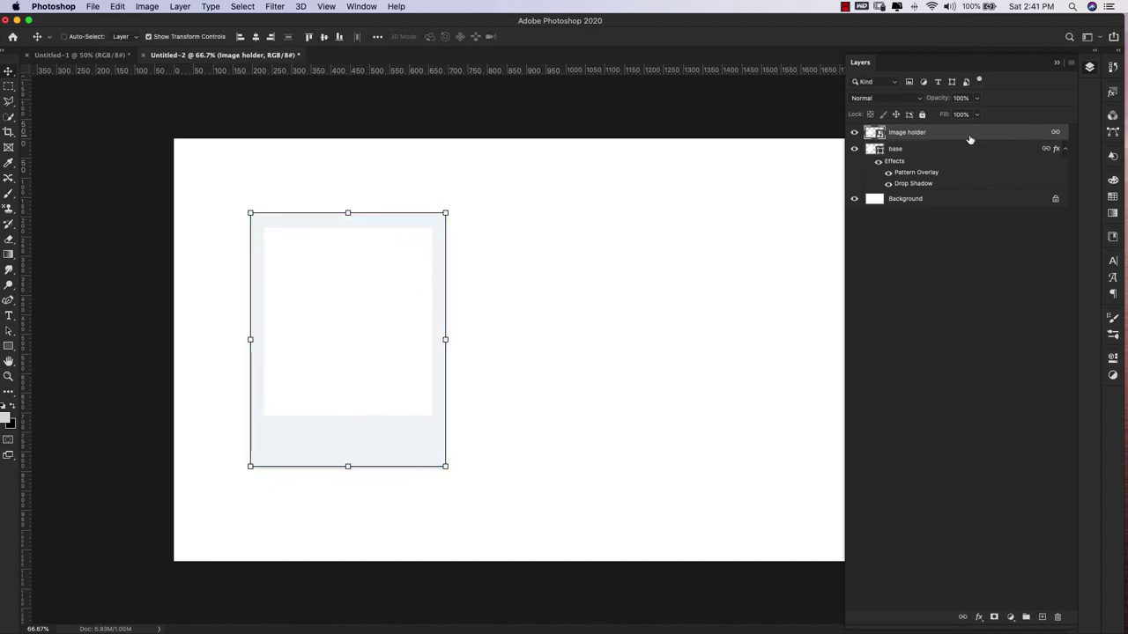
# Step: Give Image holder an Inner Shadow at 30% opacity, 1 px distance, without global light
pyautogui.doubleClick(1023, 134)
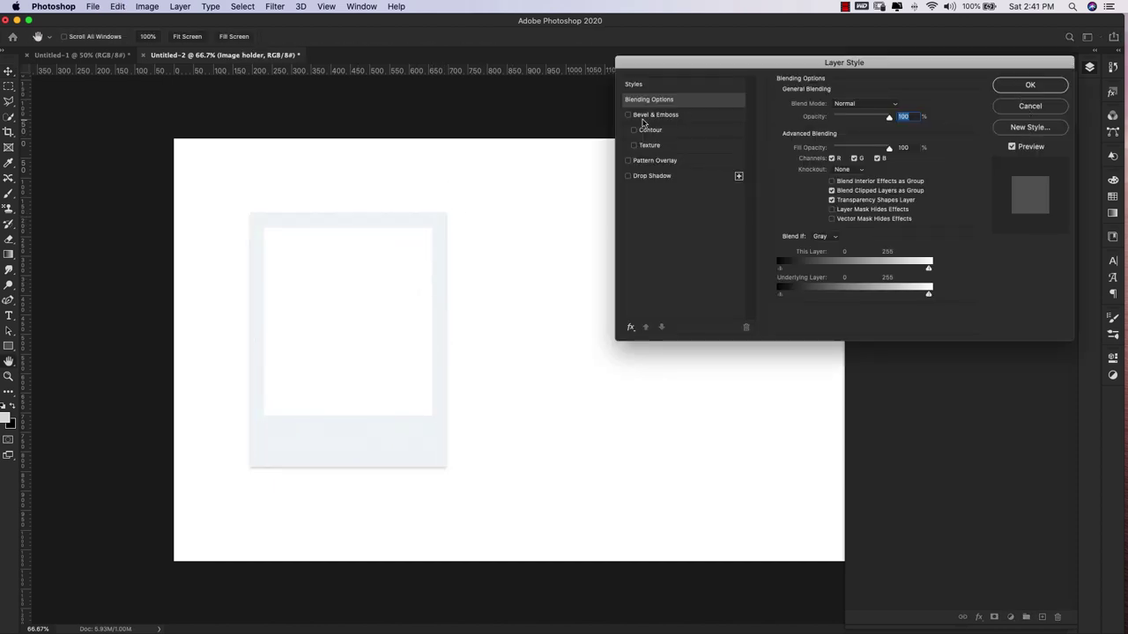
pyautogui.click(630, 328)
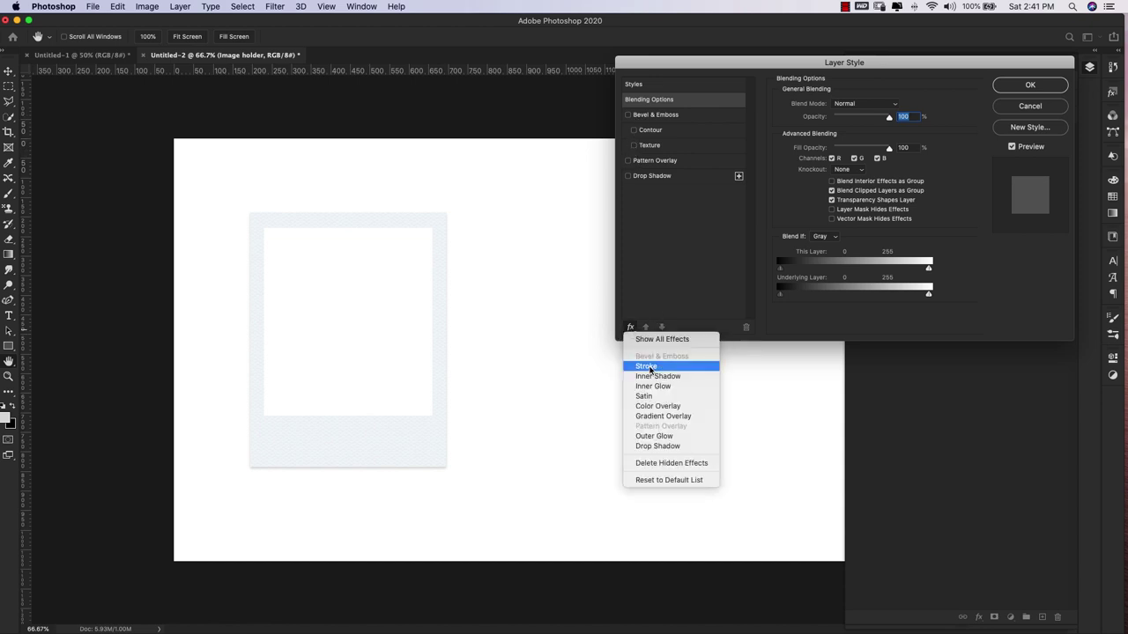
pyautogui.click(669, 377)
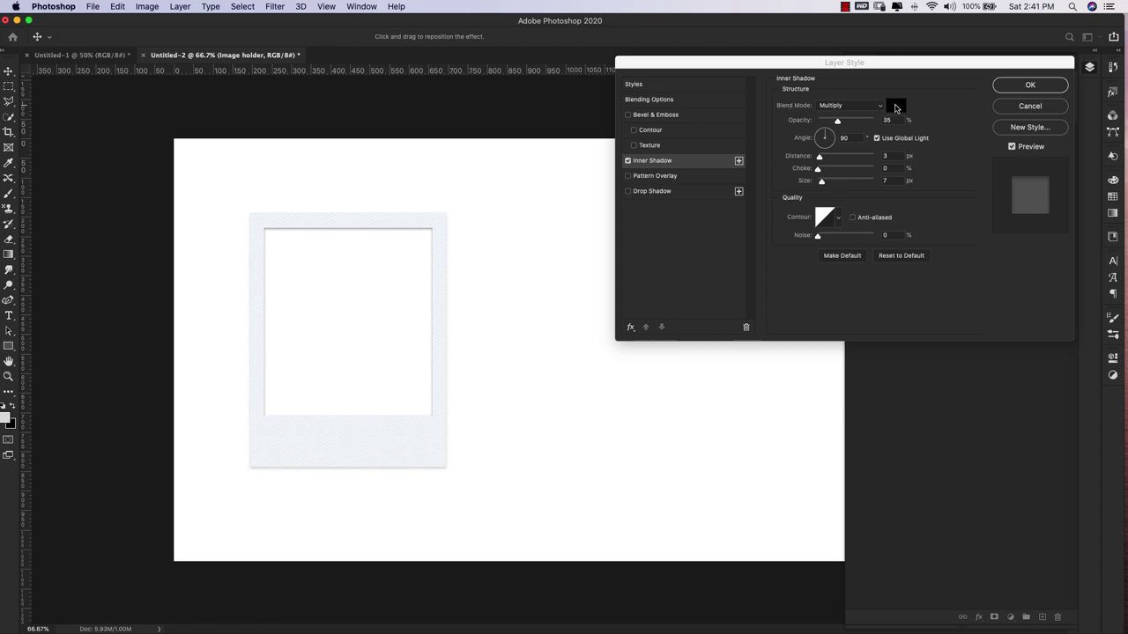
pyautogui.doubleClick(887, 120)
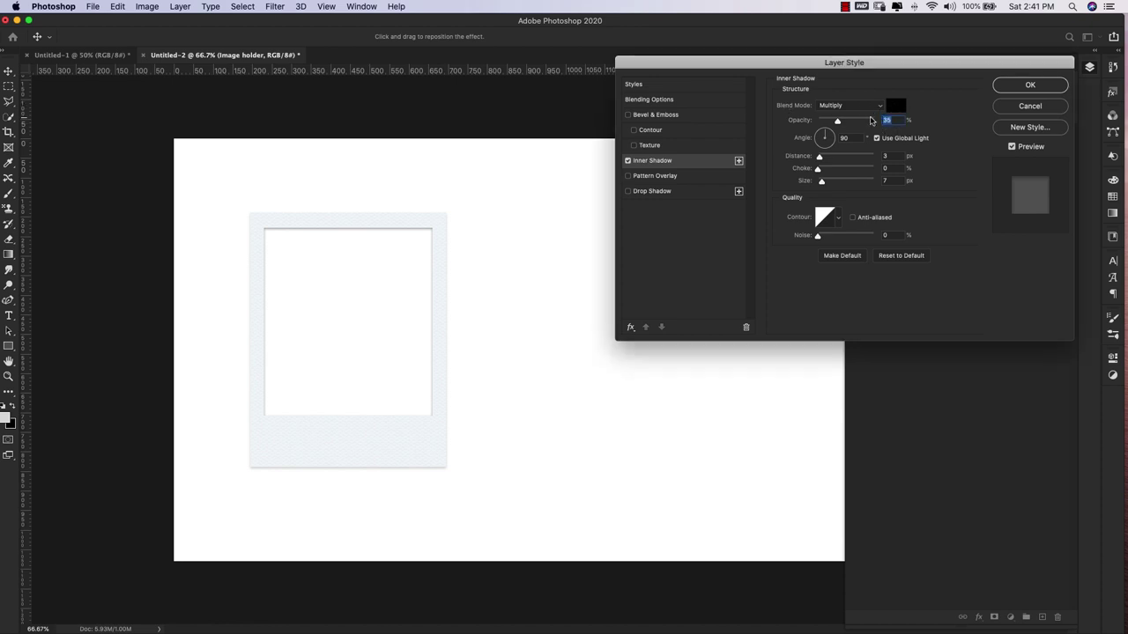
pyautogui.write('30')
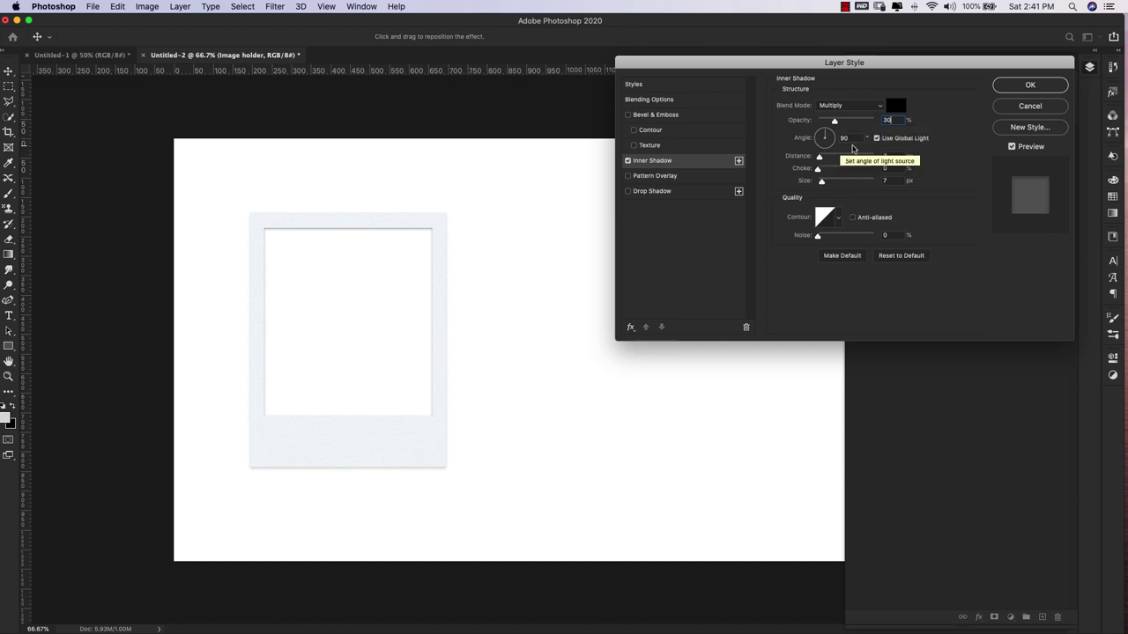
pyautogui.click(876, 138)
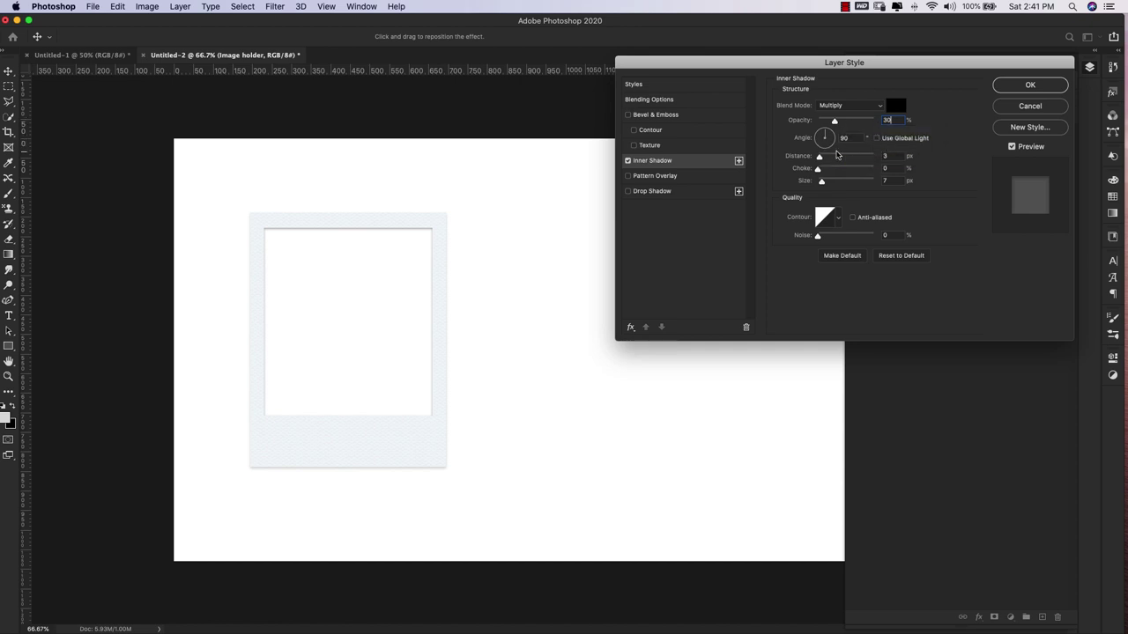
pyautogui.click(889, 156)
pyautogui.write('1')
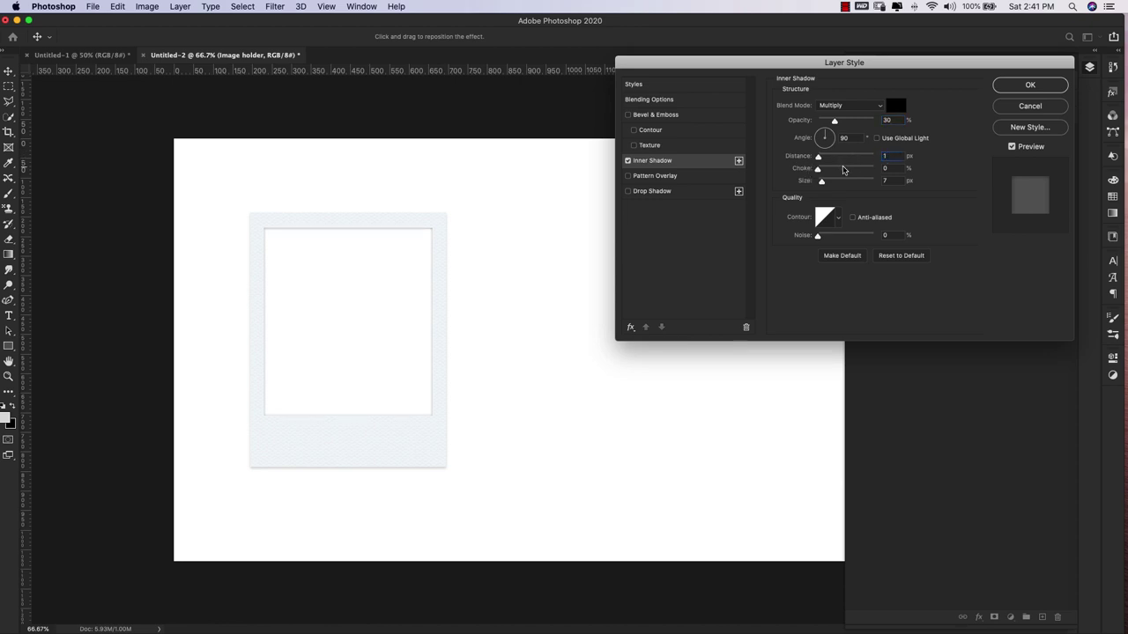
pyautogui.click(889, 180)
pyautogui.click(1034, 86)
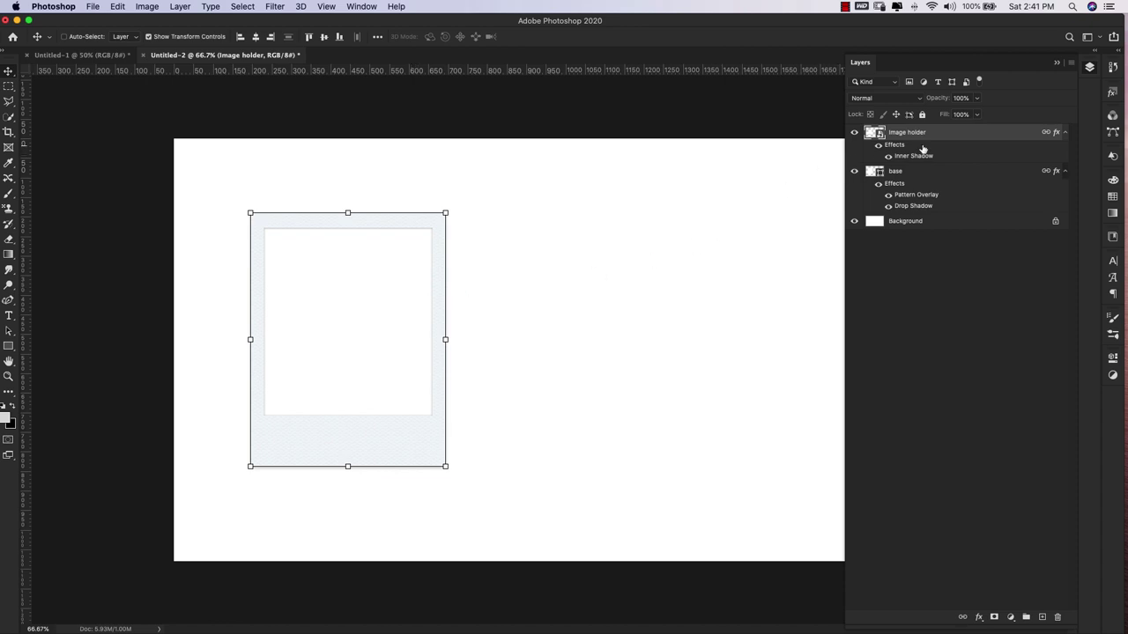
# Step: Group Image holder and base as 'Photo 1' and move it toward the top-left
pyautogui.press('super+alt+a')
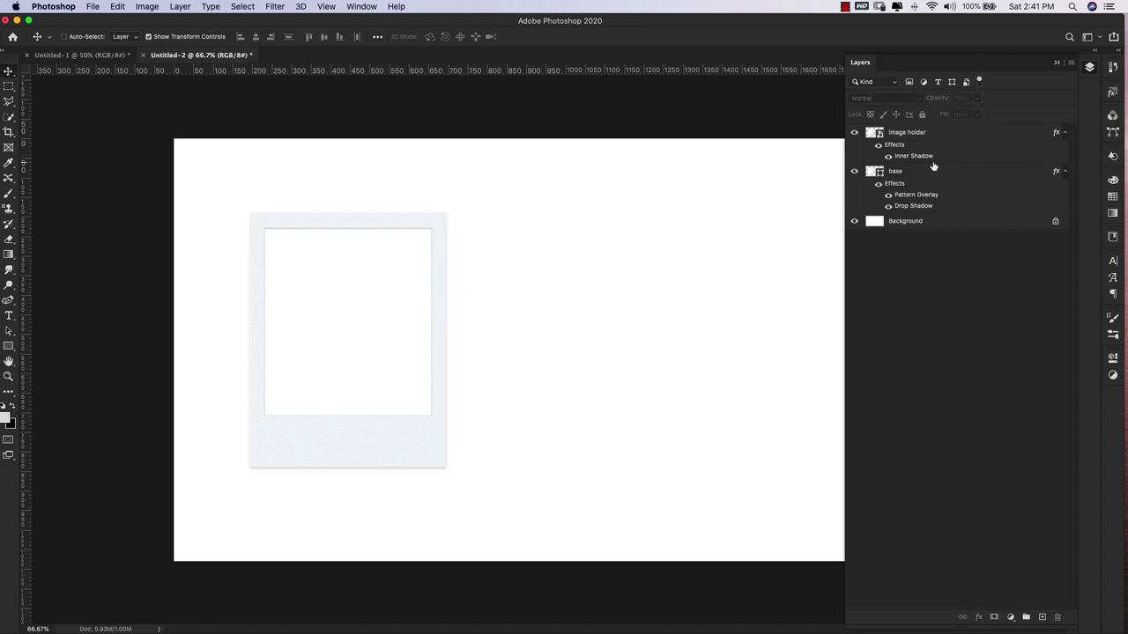
pyautogui.click(945, 137)
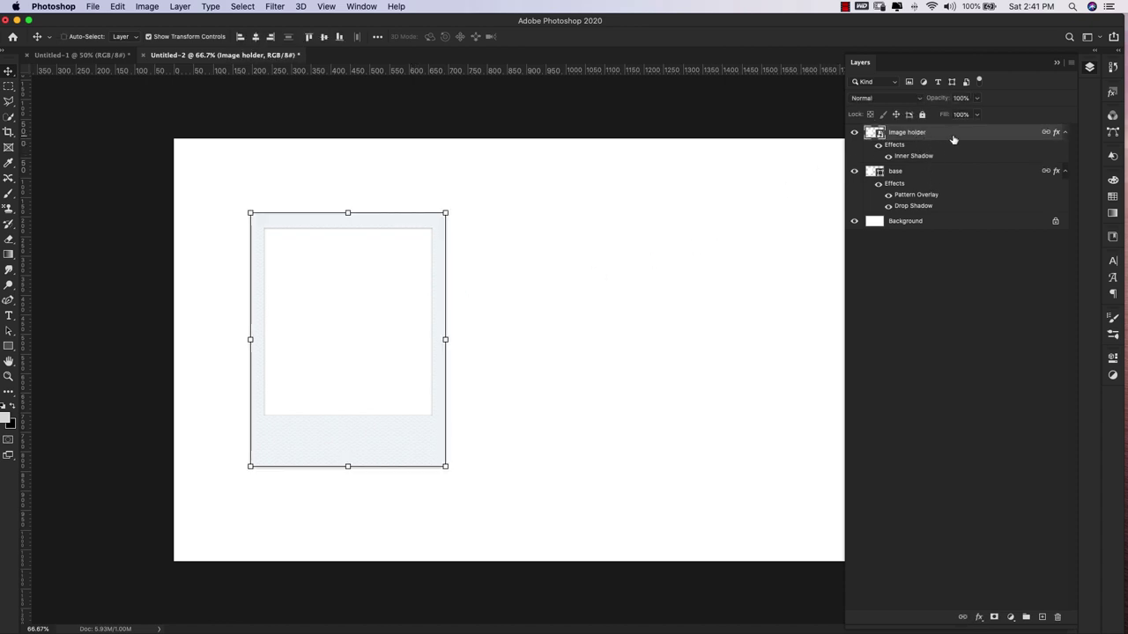
pyautogui.keyDown('shift'); pyautogui.click(923, 175); pyautogui.keyUp('shift')
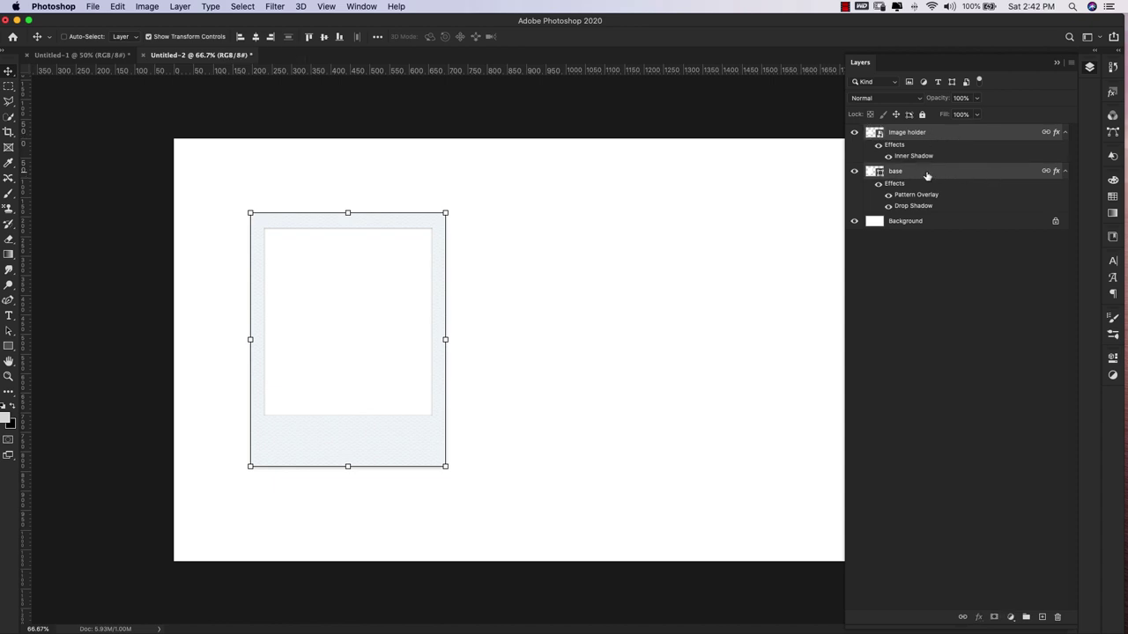
pyautogui.press('super+g')
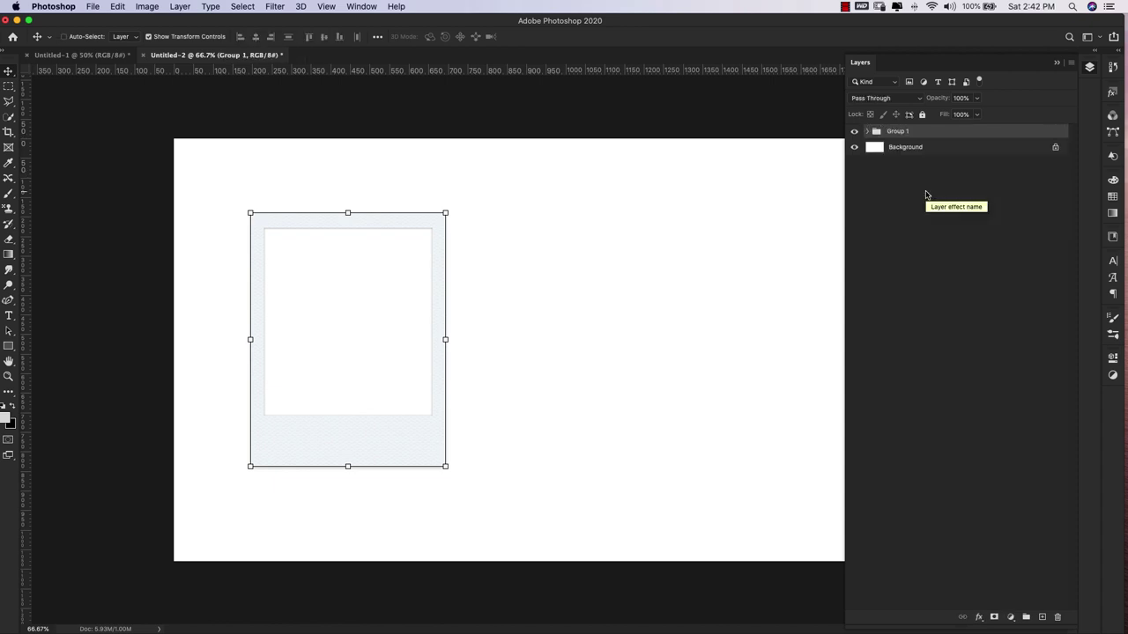
pyautogui.write('Pho')
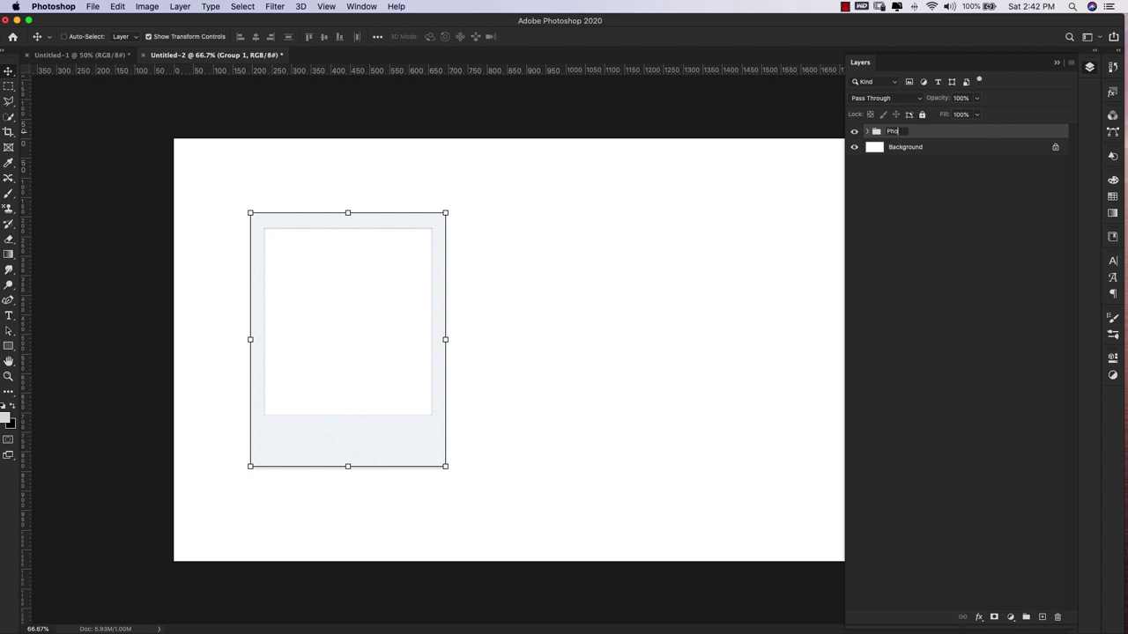
pyautogui.write('to 1')
pyautogui.press('Return')
pyautogui.moveTo(411, 294); pyautogui.dragTo(357, 245)
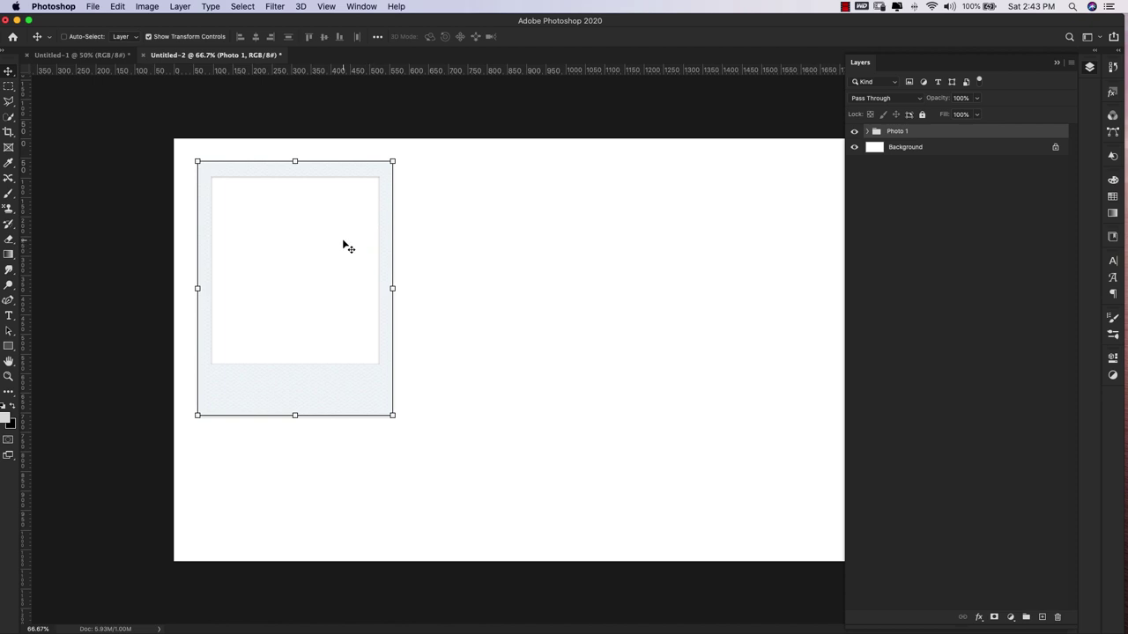
# Step: Duplicate the Photo 1 group and place the copy to the right of the original
pyautogui.rightClick(1004, 133)
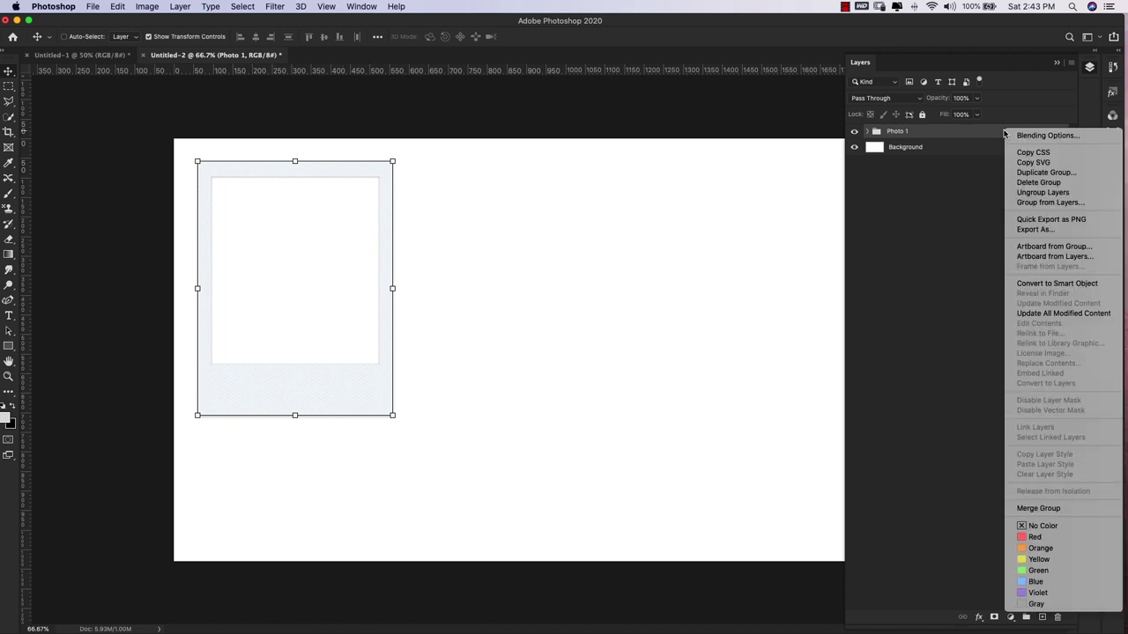
pyautogui.click(1045, 174)
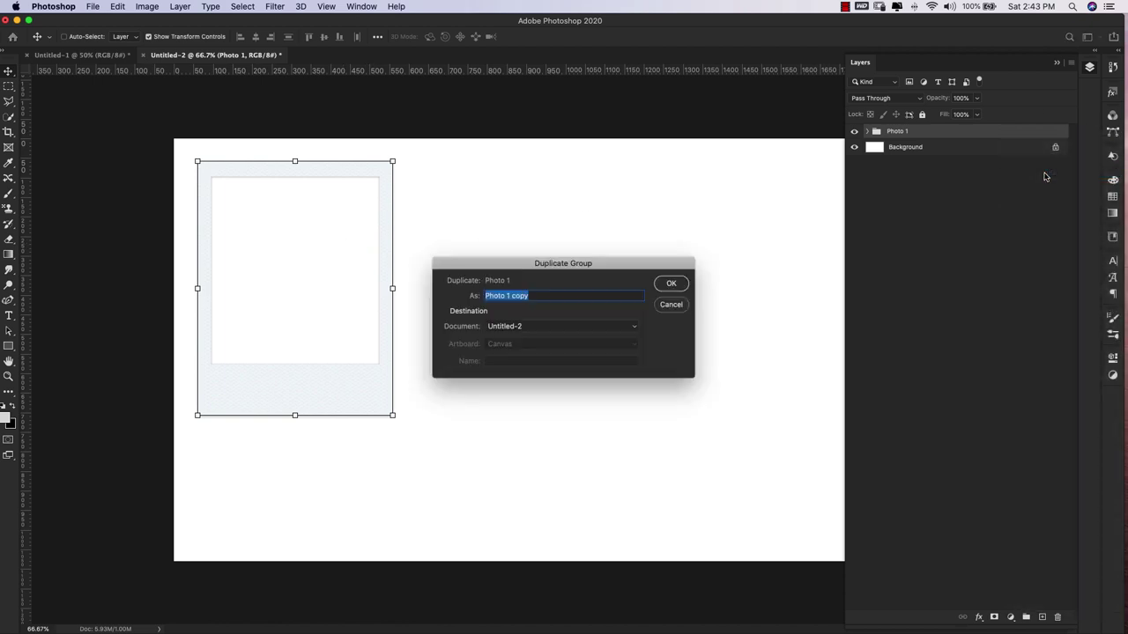
pyautogui.click(672, 286)
pyautogui.moveTo(327, 257); pyautogui.dragTo(529, 252)
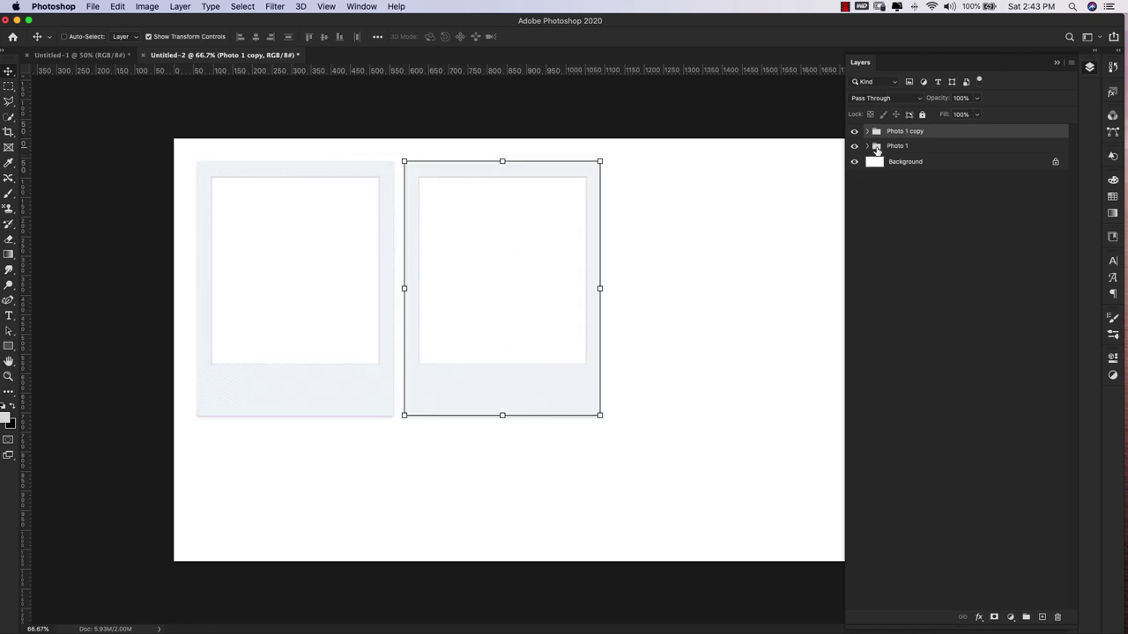
pyautogui.click(867, 146)
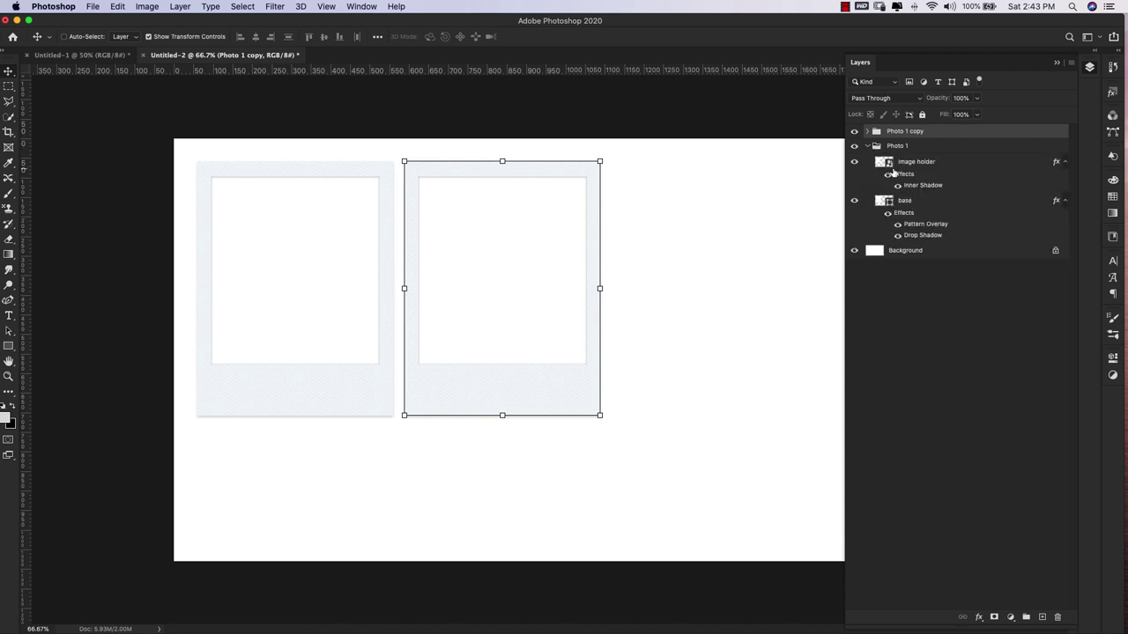
# Step: Inside the Image holder smart object, place the rose-gold necklace and brush photo
pyautogui.doubleClick(890, 165)
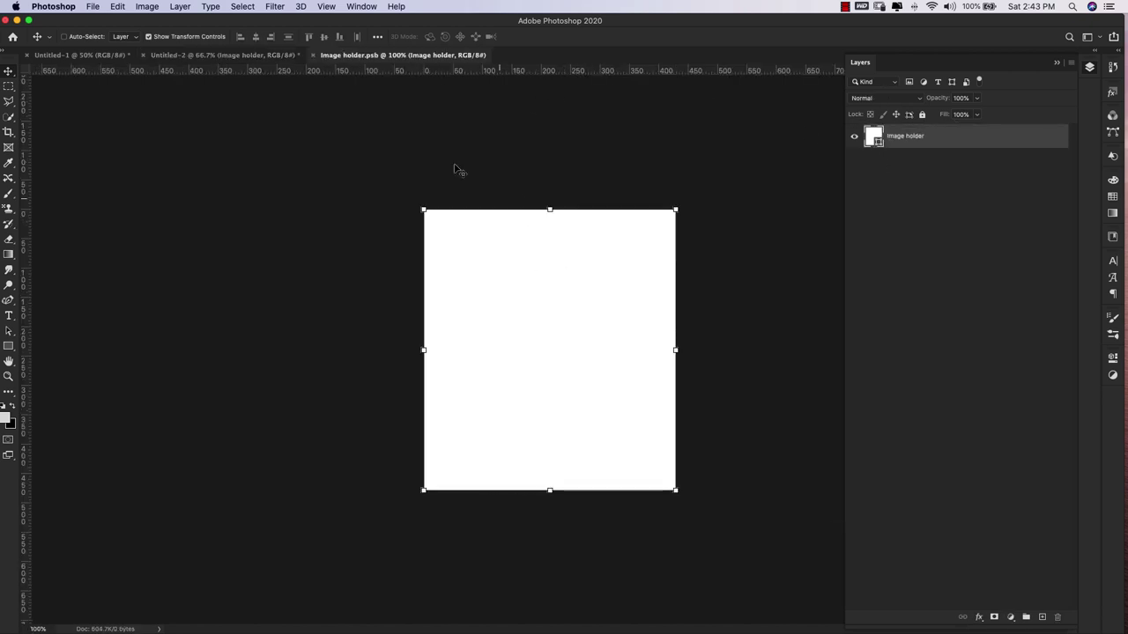
pyautogui.click(95, 8)
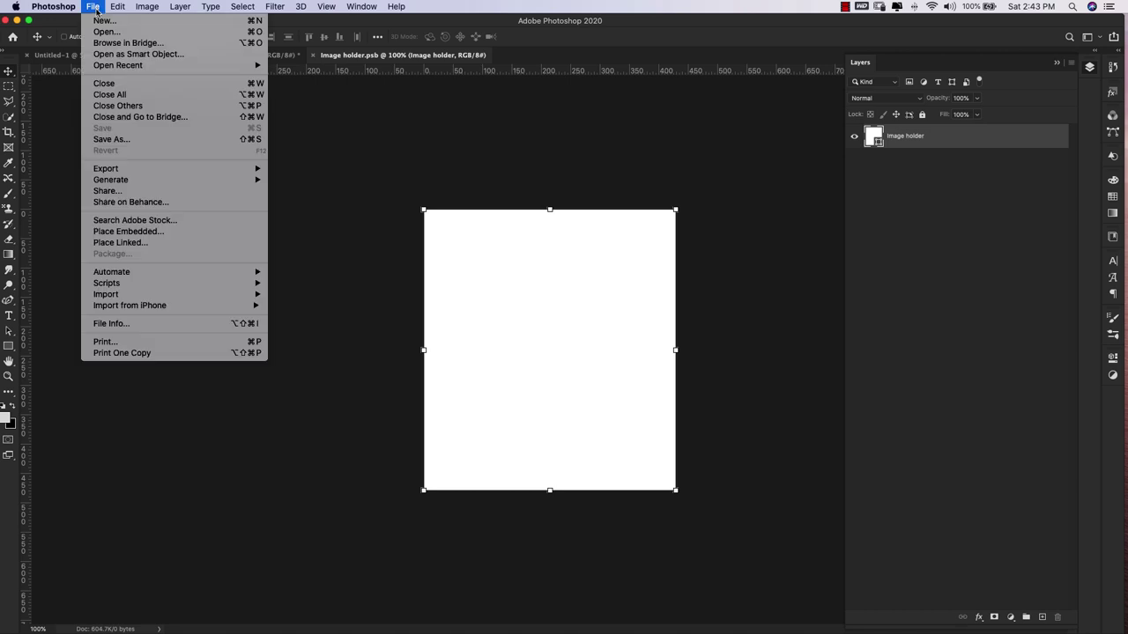
pyautogui.click(128, 231)
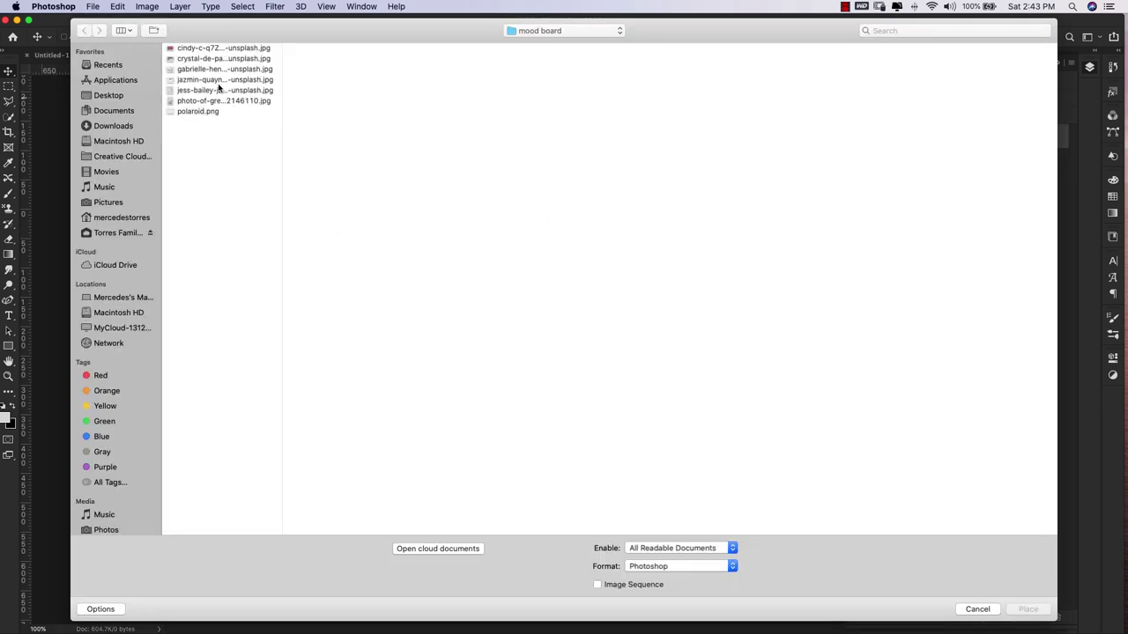
pyautogui.click(210, 59)
pyautogui.click(204, 69)
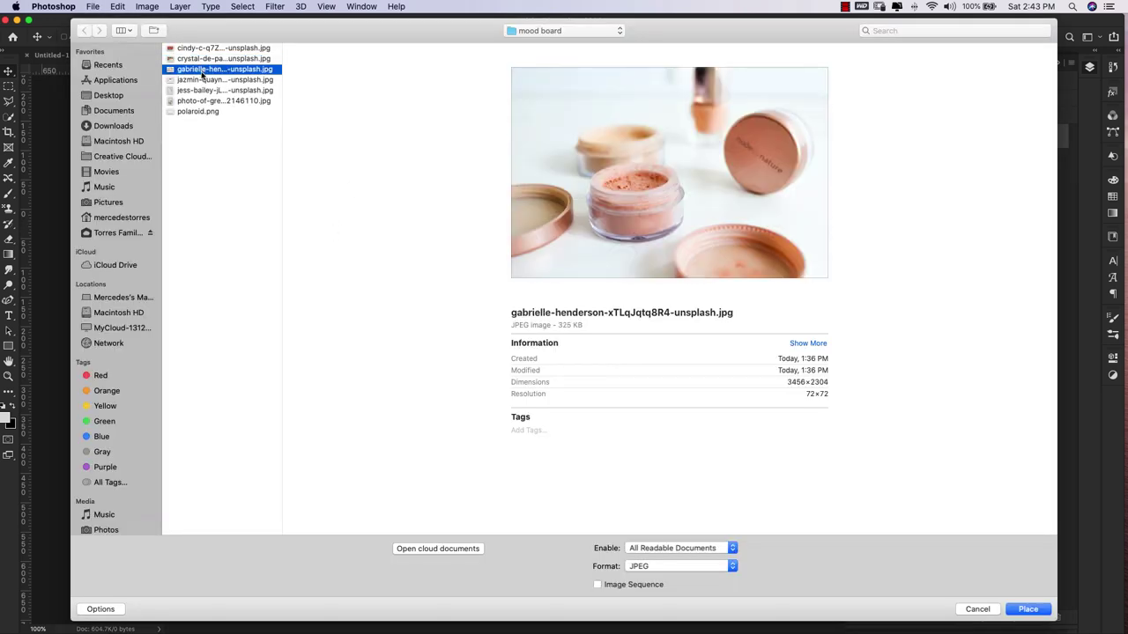
pyautogui.click(203, 80)
pyautogui.click(204, 91)
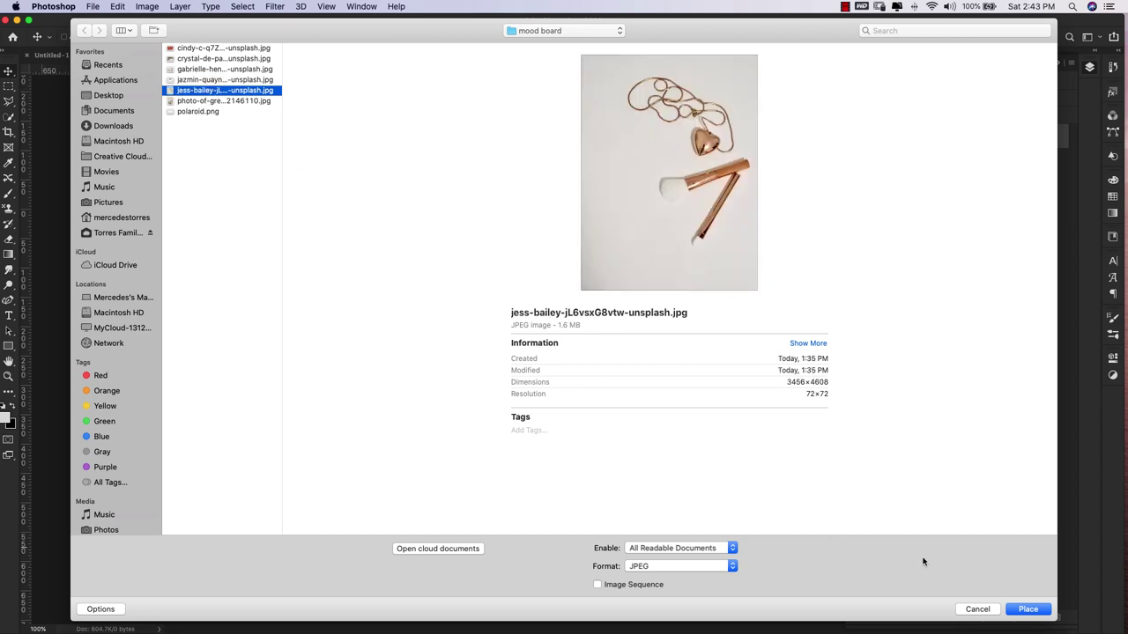
pyautogui.click(1027, 609)
# Step: Enlarge and position the photo to fill the holder, then save and close the file
pyautogui.moveTo(532, 335); pyautogui.dragTo(601, 336)
pyautogui.moveTo(678, 374); pyautogui.dragTo(720, 373)
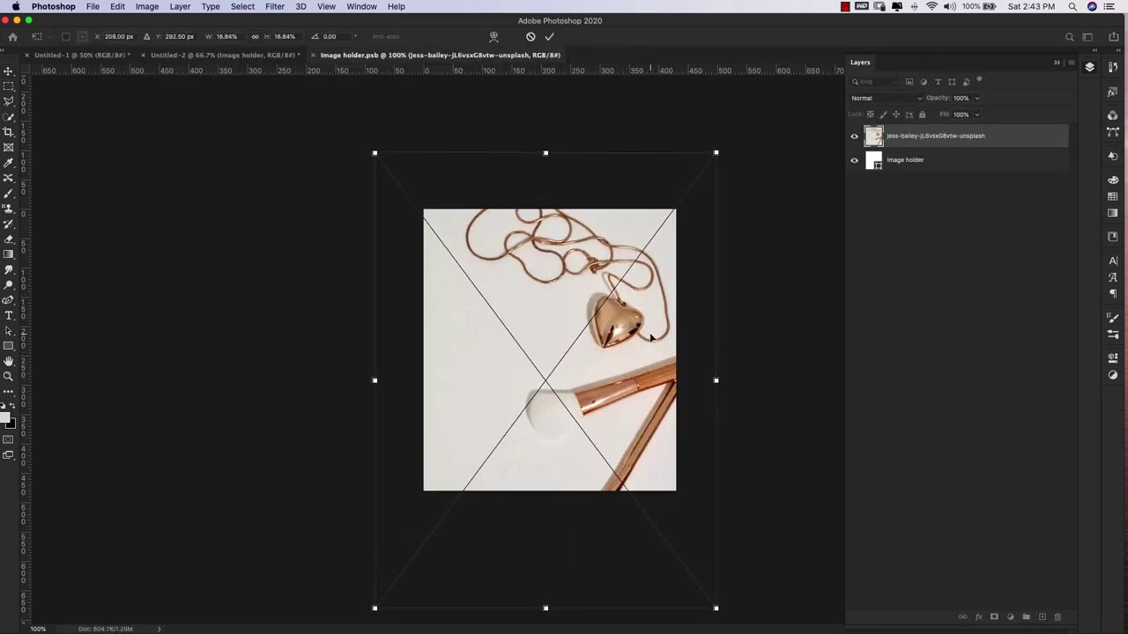
pyautogui.moveTo(597, 321); pyautogui.dragTo(623, 326)
pyautogui.press('Return')
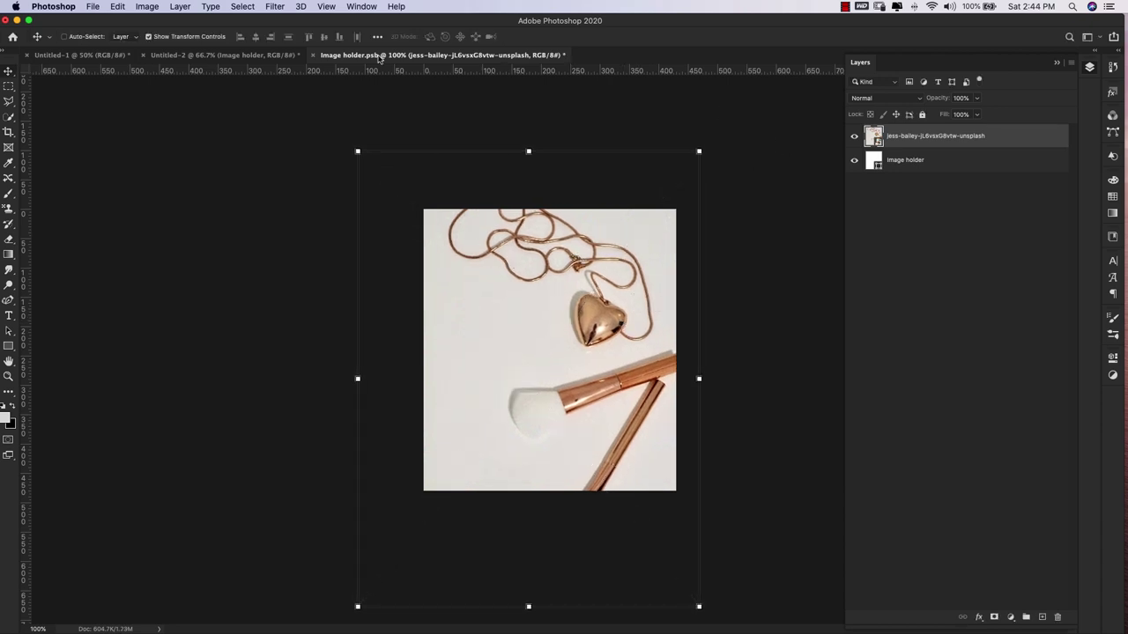
pyautogui.click(314, 55)
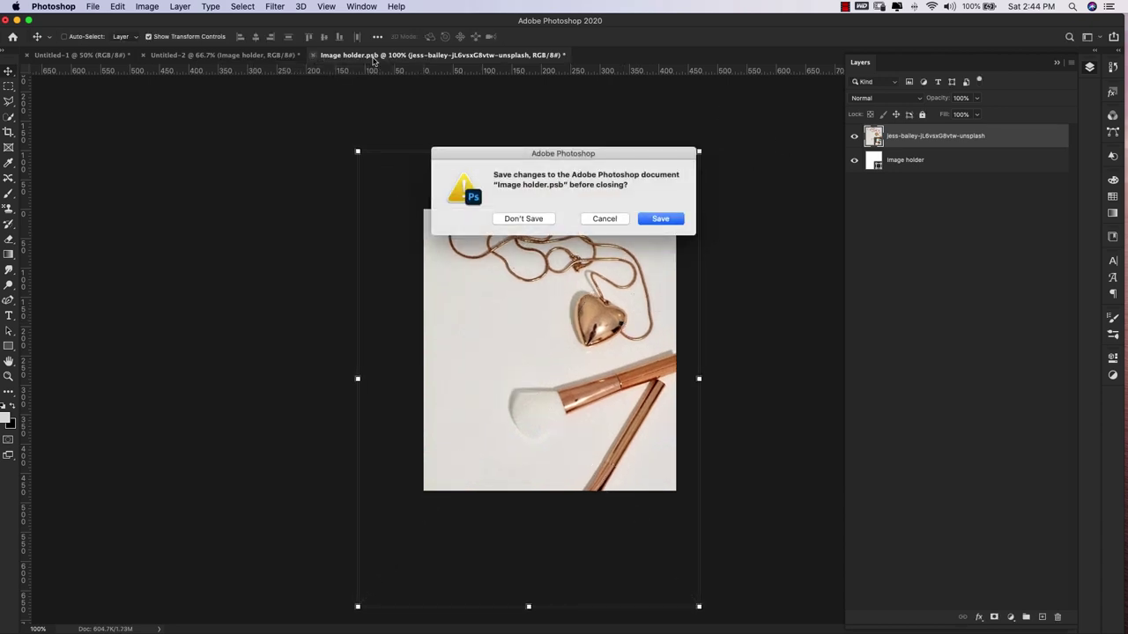
pyautogui.click(657, 221)
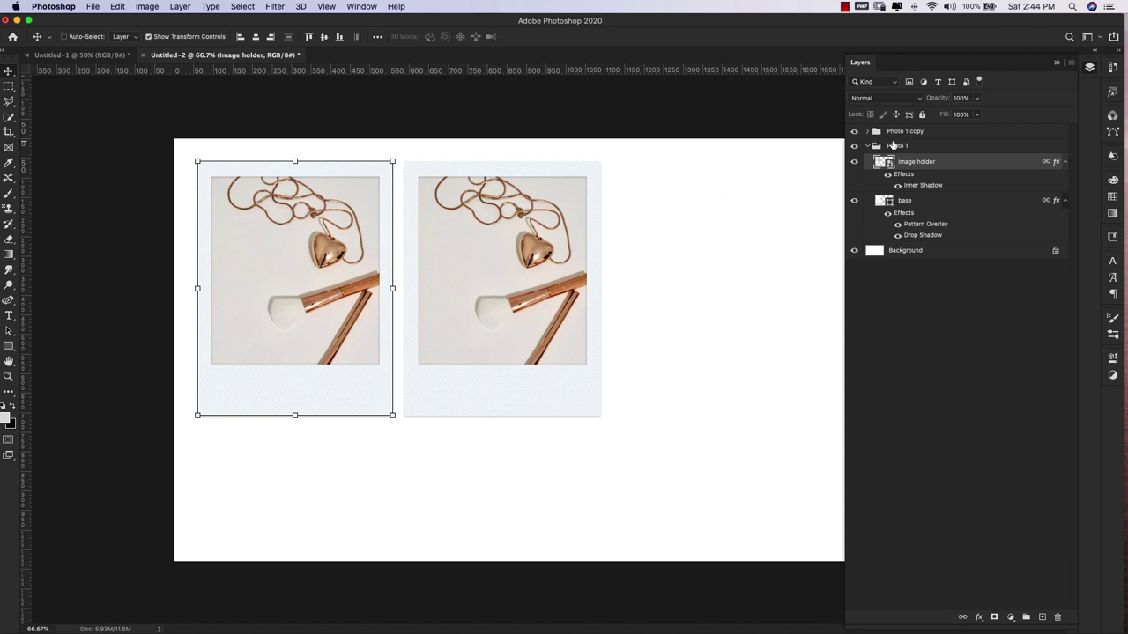
# Step: Rename the Photo 1 copy group to 'Photo 2'
pyautogui.click(868, 146)
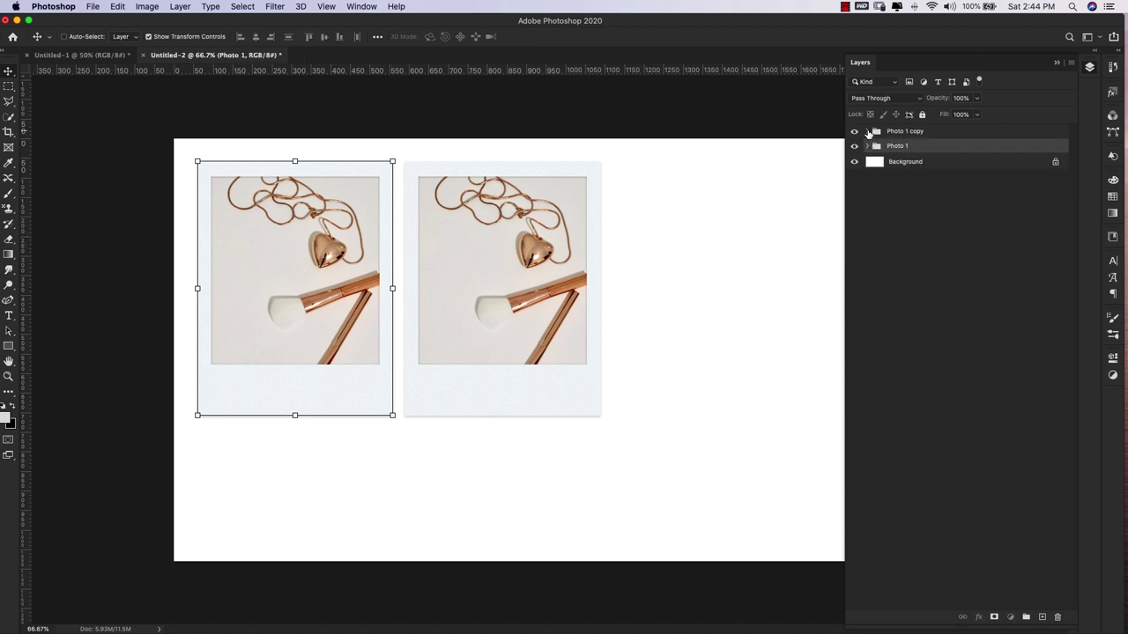
pyautogui.click(868, 132)
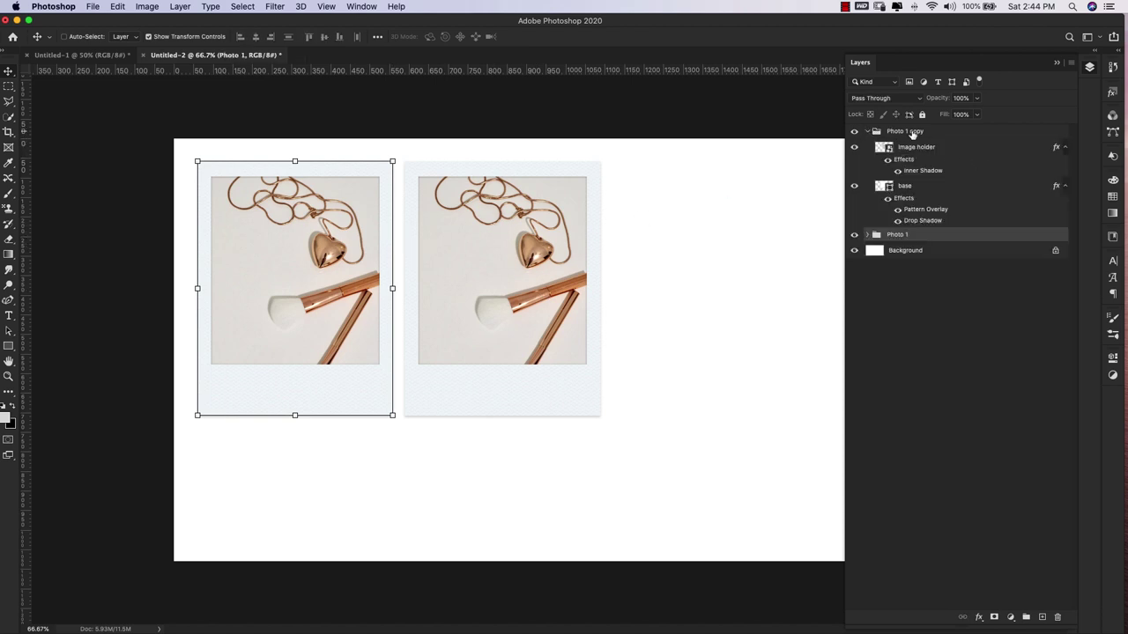
pyautogui.doubleClick(905, 132)
pyautogui.moveTo(905, 131); pyautogui.dragTo(1003, 140)
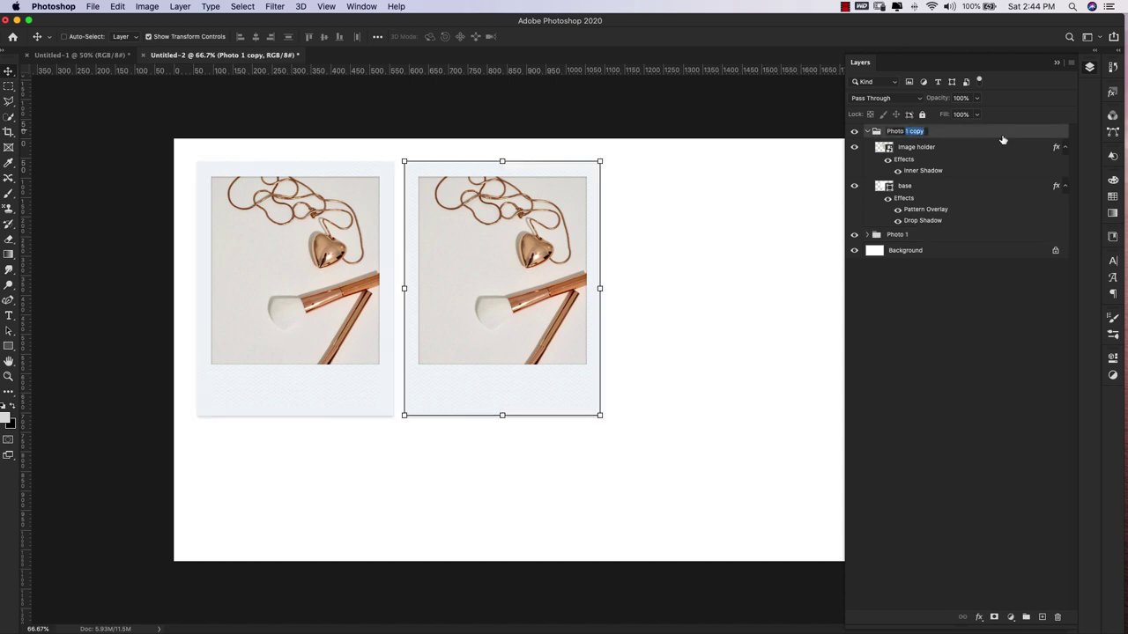
pyautogui.write('2')
pyautogui.click(994, 152)
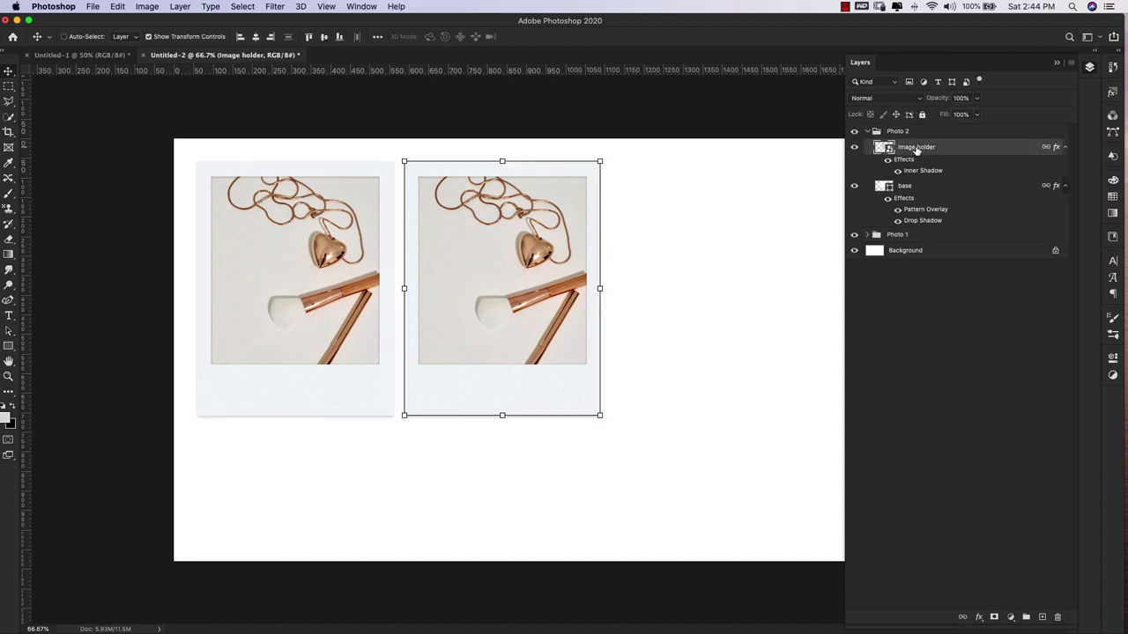
# Step: Replace Photo 2's image holder with an independent New Smart Object via Copy, deleting the original
pyautogui.rightClick(908, 149)
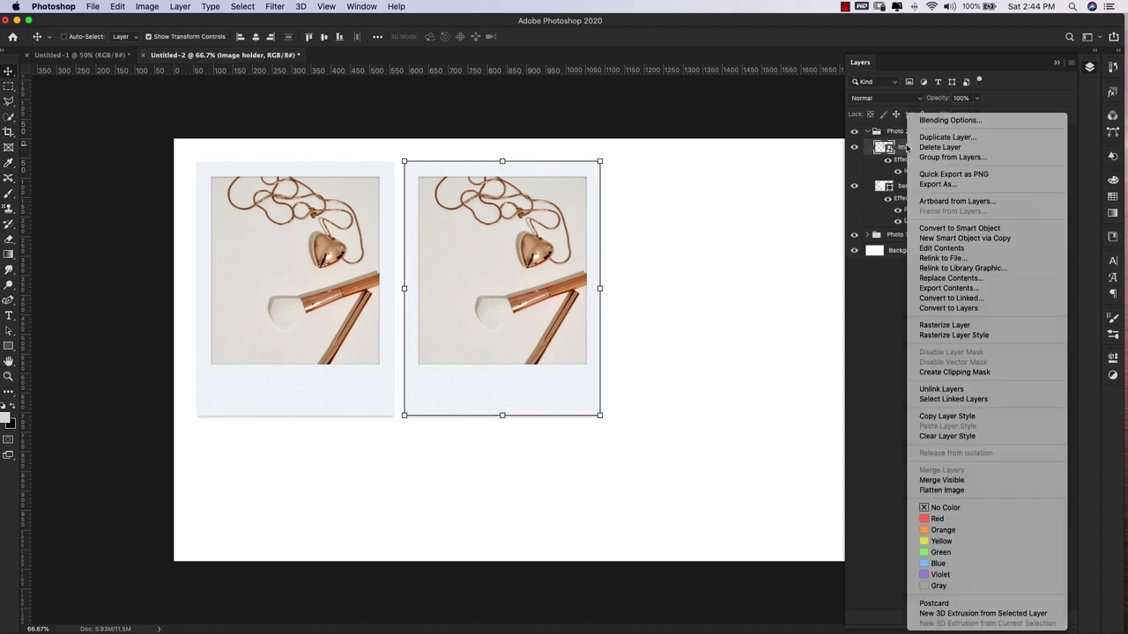
pyautogui.click(990, 239)
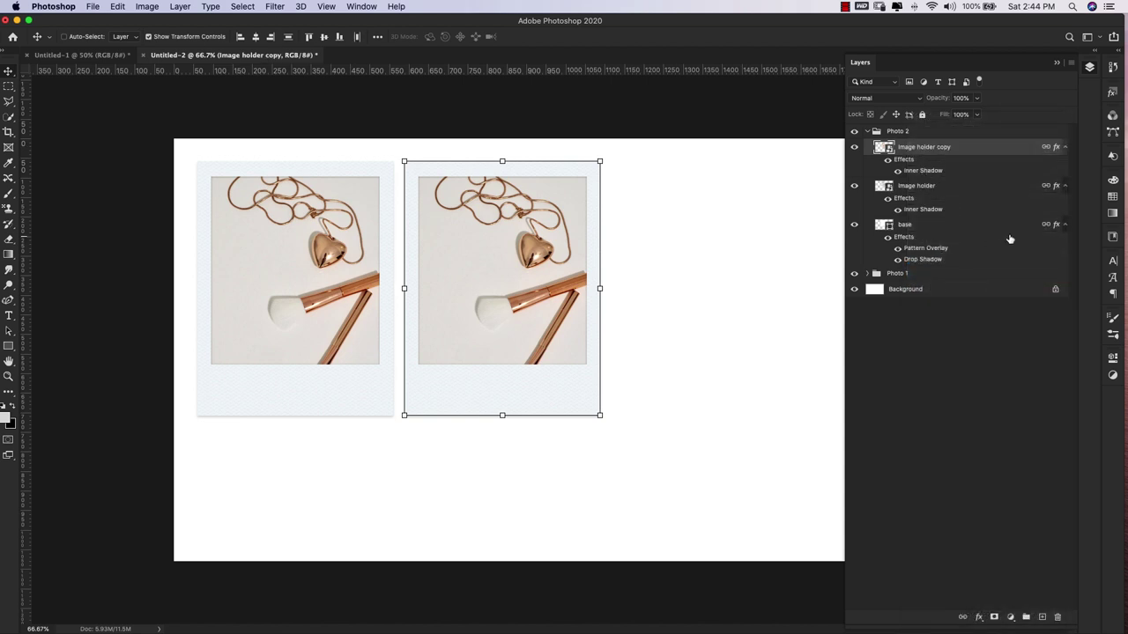
pyautogui.click(885, 193)
pyautogui.press('Delete')
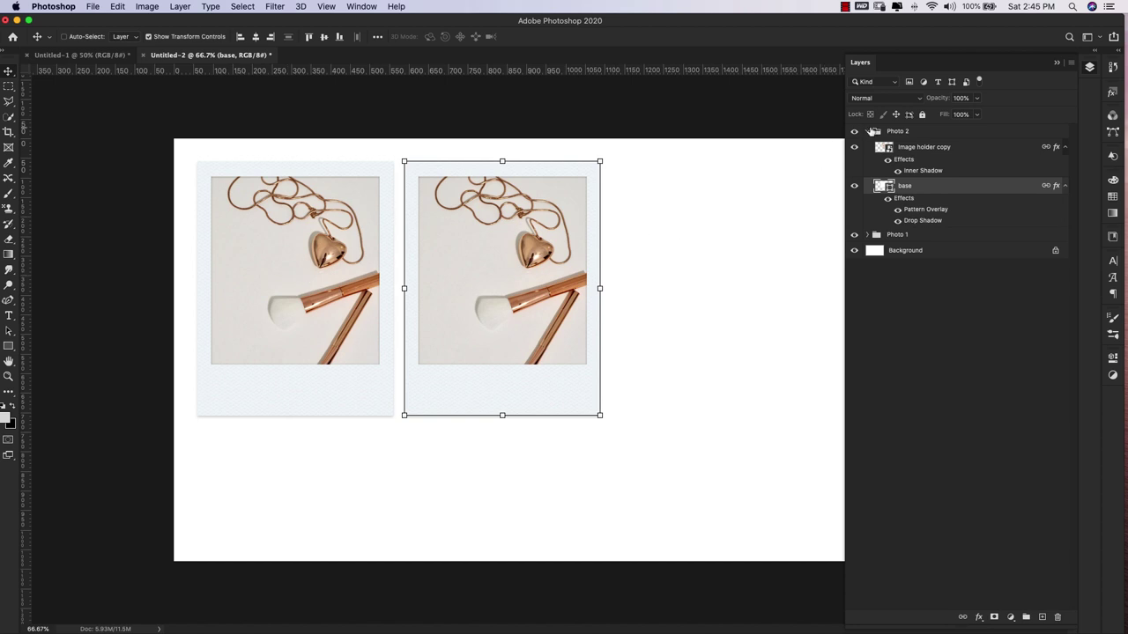
# Step: Duplicate the Photo 2 group as 'Photo 3'
pyautogui.click(869, 132)
pyautogui.rightClick(935, 132)
pyautogui.click(963, 176)
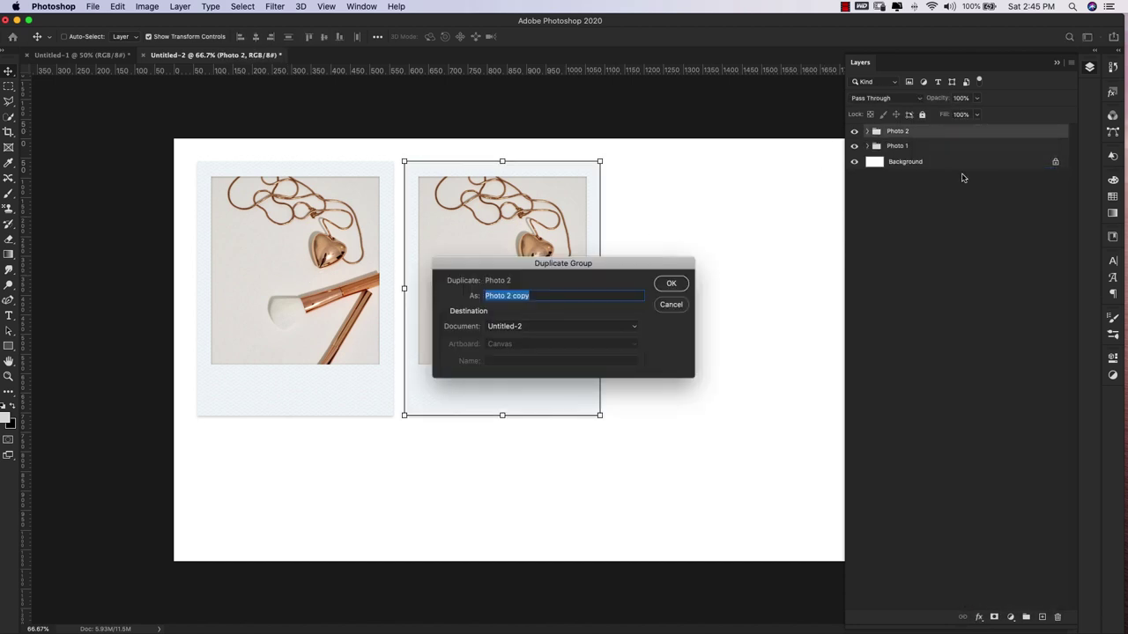
pyautogui.moveTo(543, 291); pyautogui.dragTo(507, 296)
pyautogui.write('3')
pyautogui.click(670, 283)
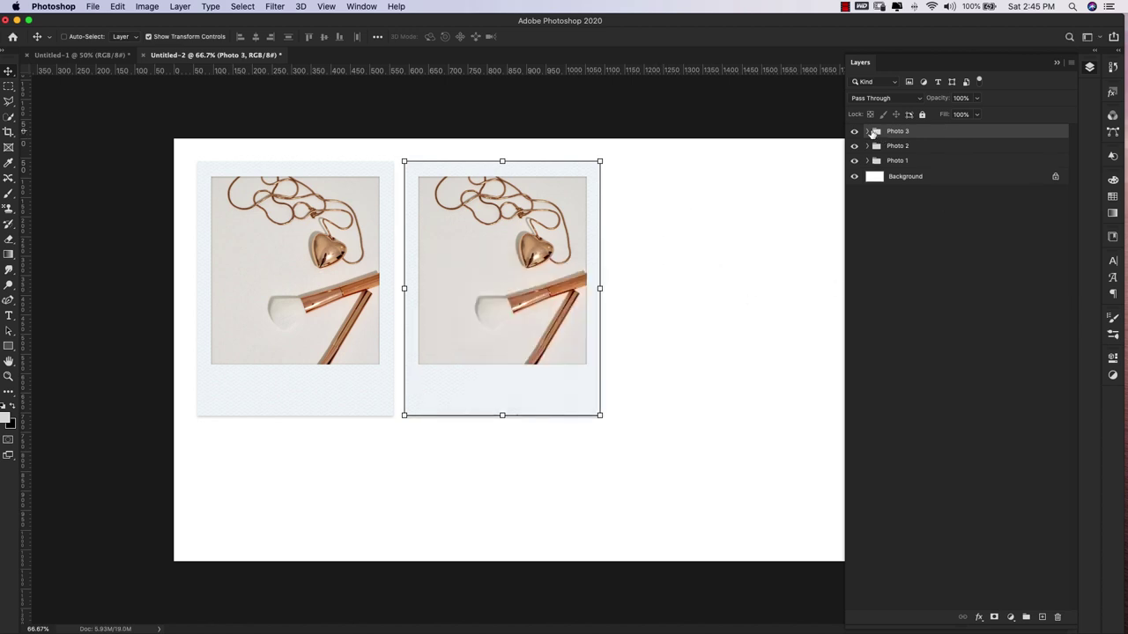
# Step: Give Photo 3 its own smart-object copy named 'Image holder 3' and move the group right
pyautogui.click(868, 131)
pyautogui.rightClick(910, 150)
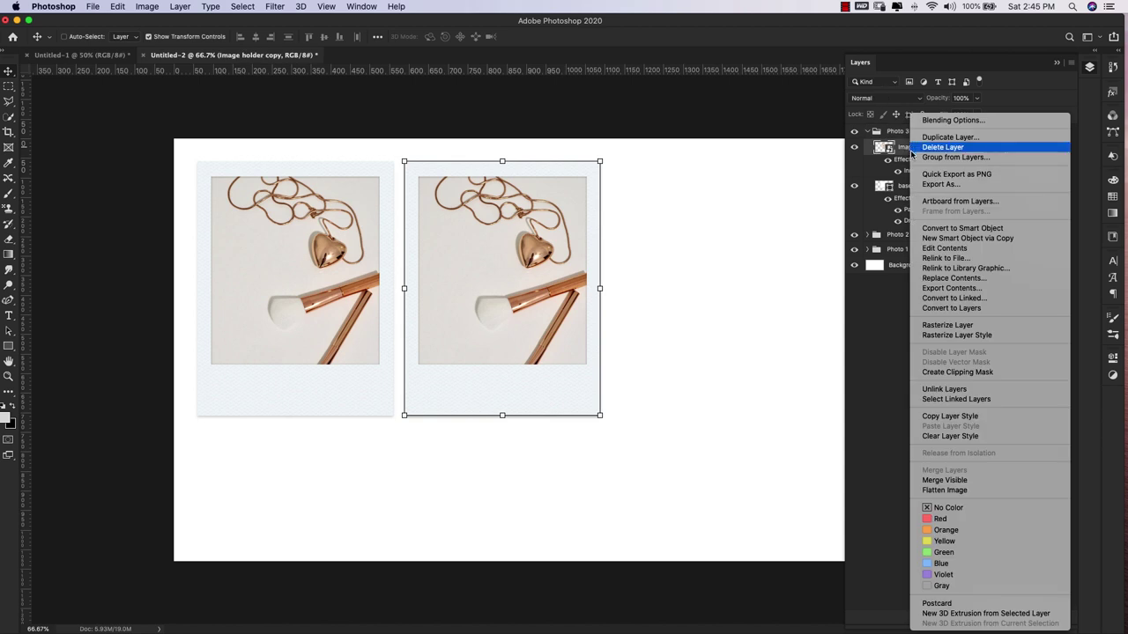
pyautogui.click(928, 239)
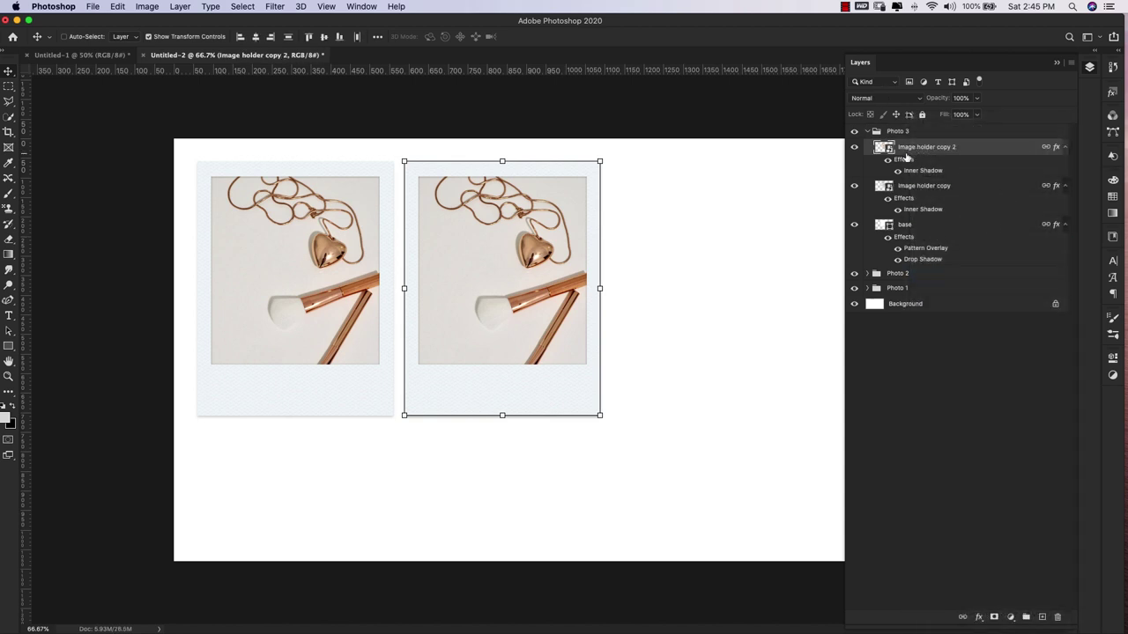
pyautogui.click(925, 186)
pyautogui.press('Delete')
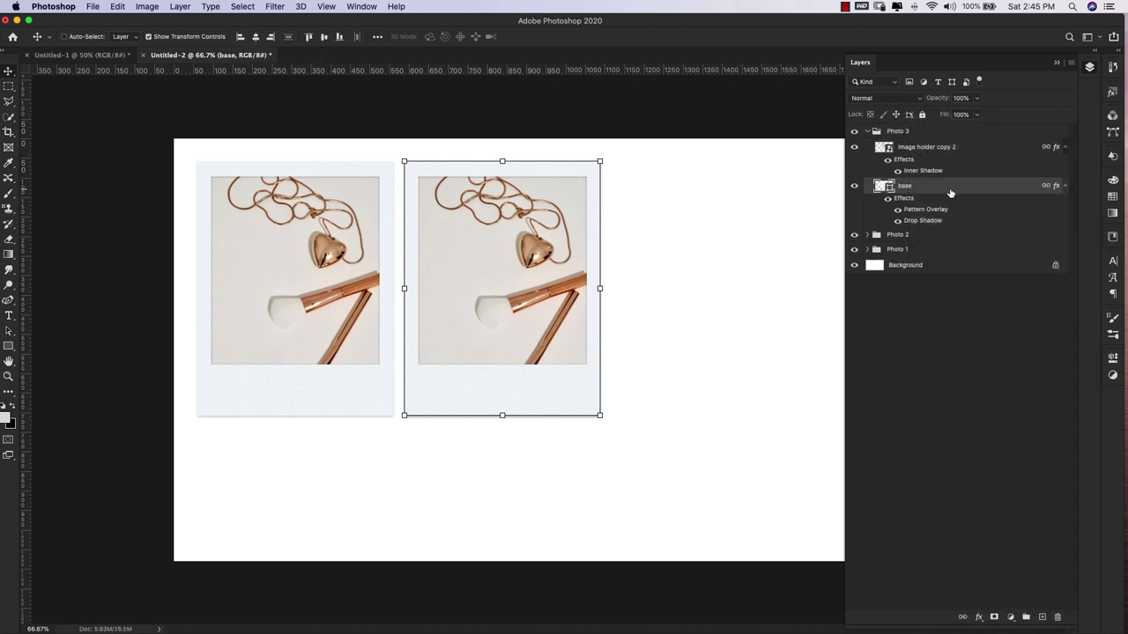
pyautogui.doubleClick(920, 147)
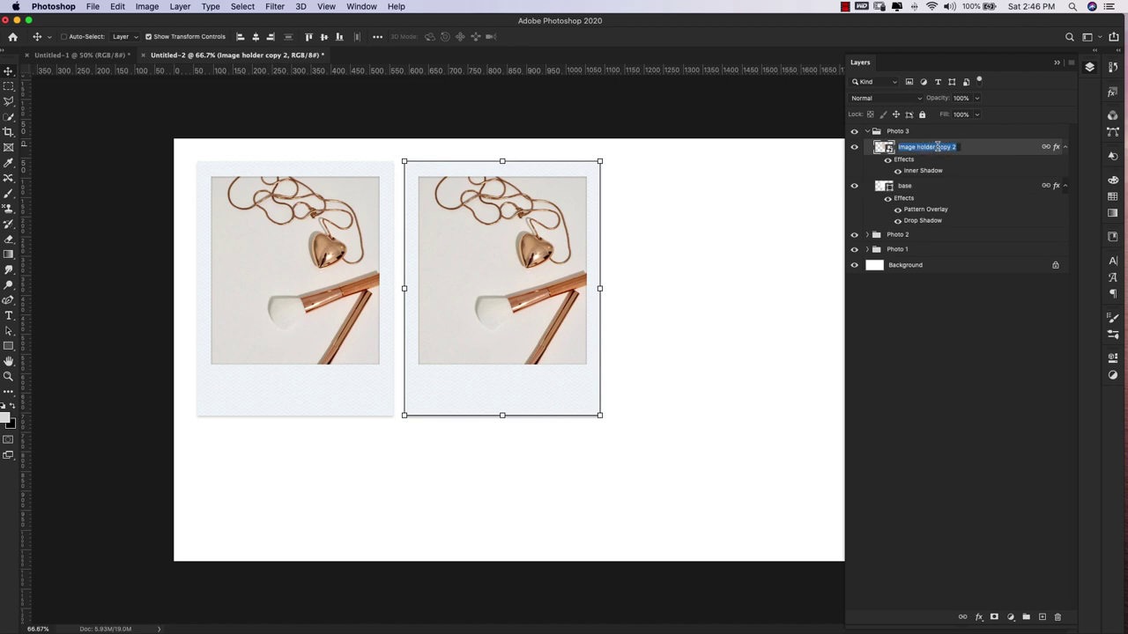
pyautogui.moveTo(936, 147); pyautogui.dragTo(994, 154)
pyautogui.write('3')
pyautogui.click(983, 166)
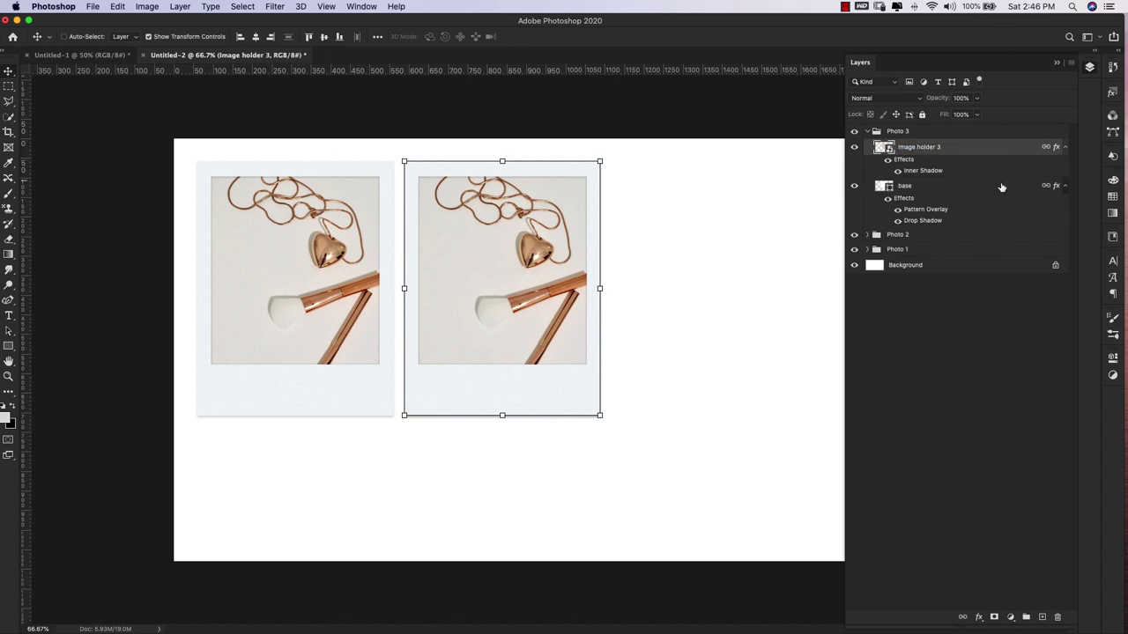
pyautogui.click(867, 131)
pyautogui.moveTo(573, 216); pyautogui.dragTo(738, 232)
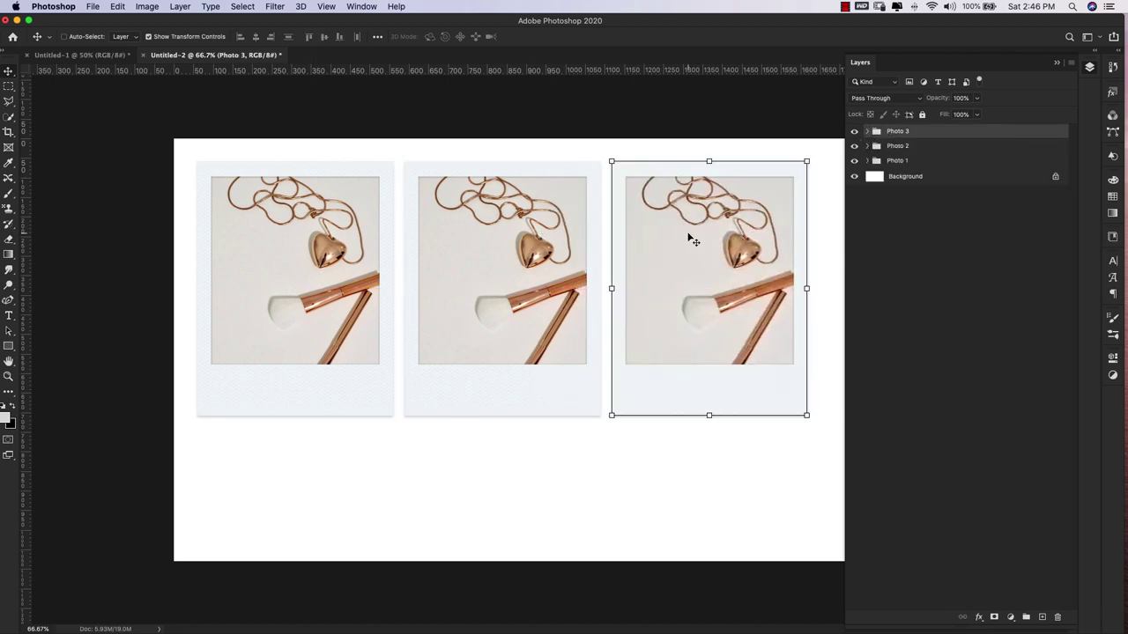
# Step: Zoom out, then shrink the first three photo groups together and move them up slightly
pyautogui.press('z')
pyautogui.press('super+minus')
pyautogui.press('super+minus')
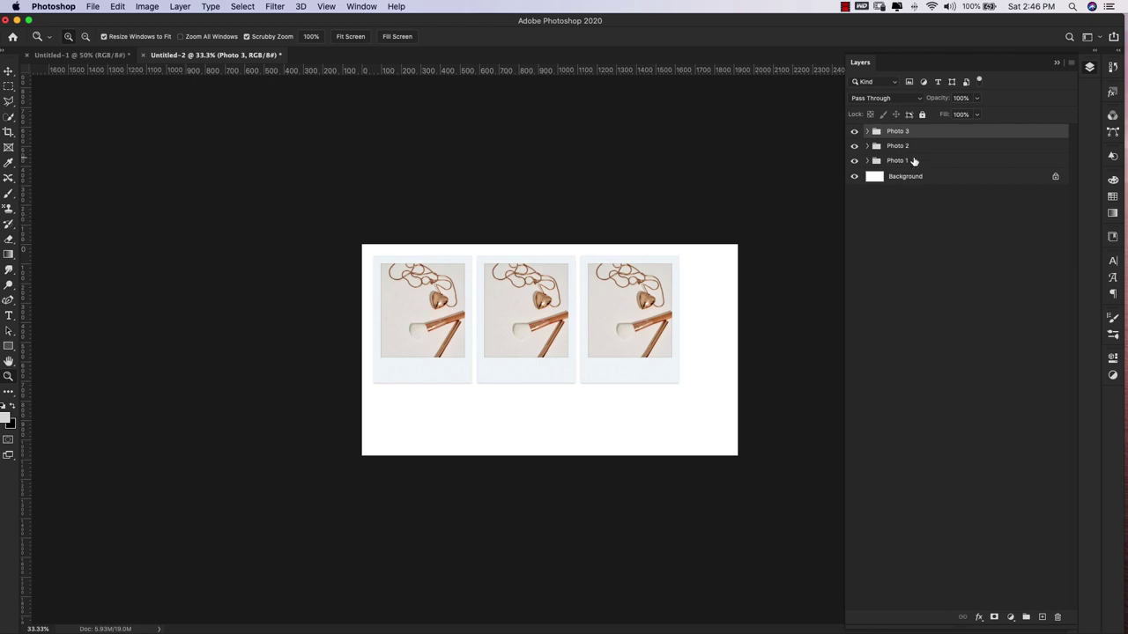
pyautogui.keyDown('super'); pyautogui.click(914, 161); pyautogui.keyUp('super')
pyautogui.keyDown('super'); pyautogui.click(919, 147); pyautogui.keyUp('super')
pyautogui.press('super+t')
pyautogui.moveTo(680, 252); pyautogui.dragTo(626, 282)
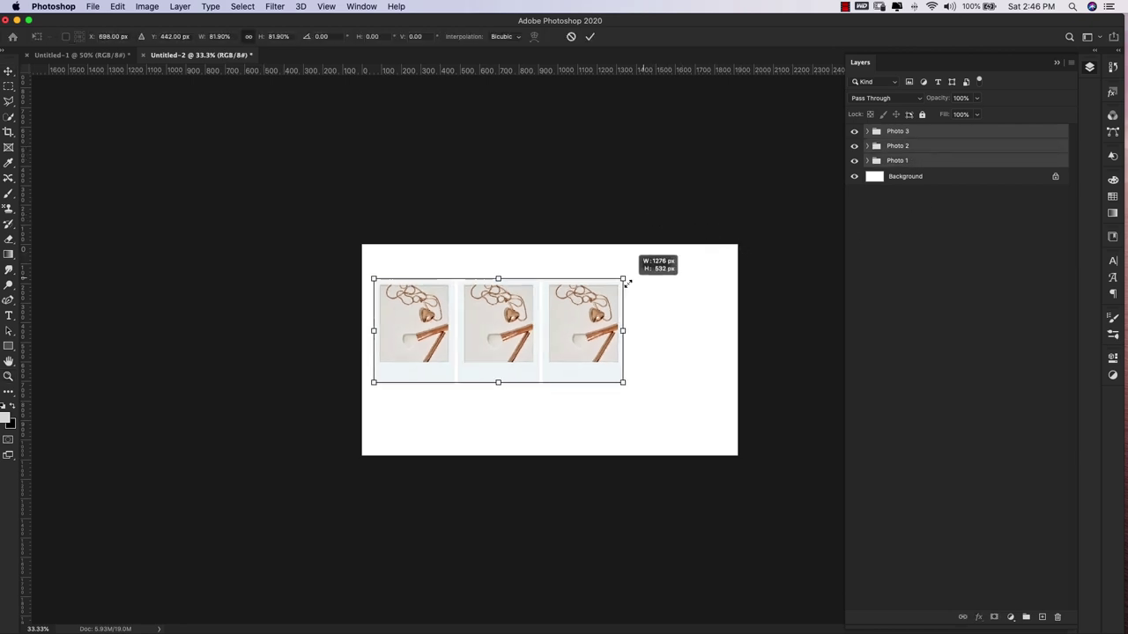
pyautogui.press('Return')
pyautogui.moveTo(599, 324); pyautogui.dragTo(605, 303)
# Step: Duplicate the Photo 3 group, naming the copy Photo 4
pyautogui.click(914, 230)
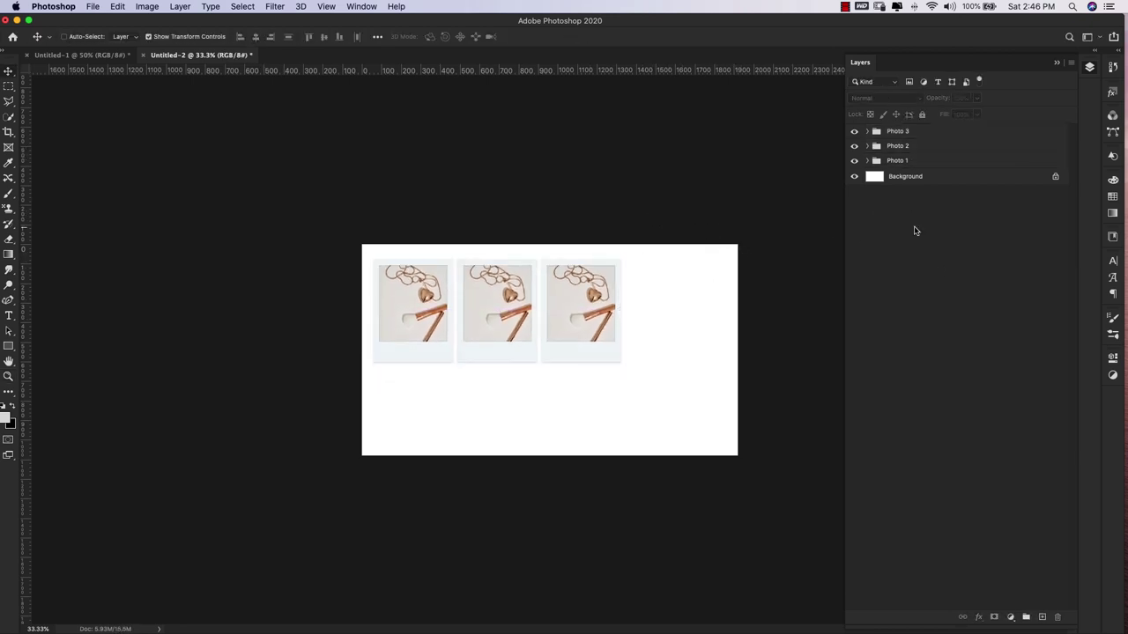
pyautogui.click(892, 134)
pyautogui.rightClick(931, 132)
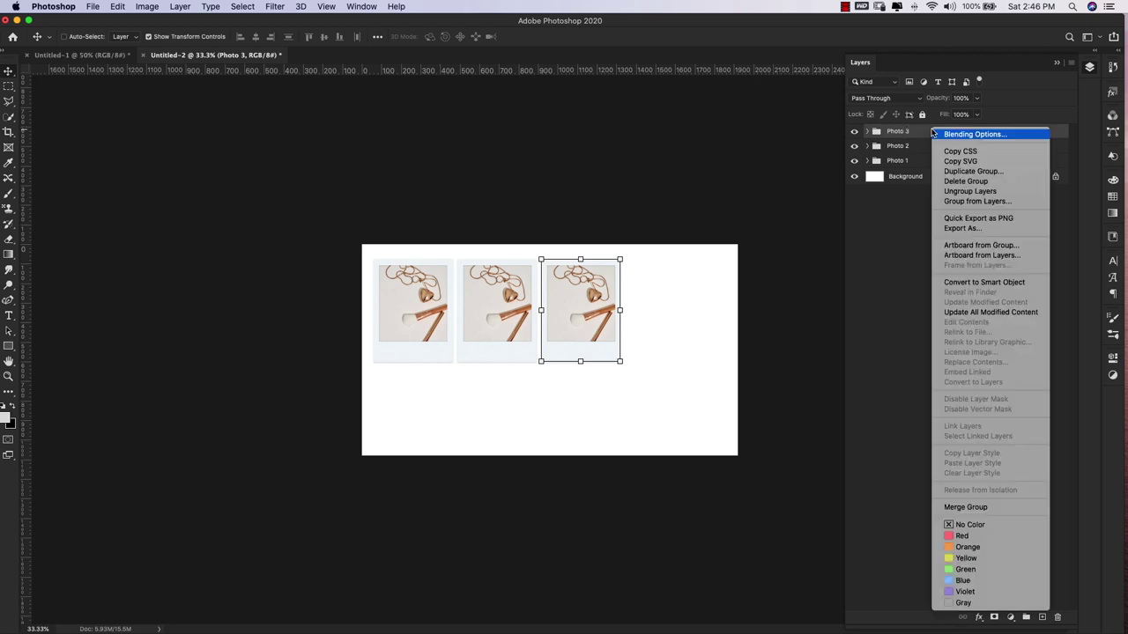
pyautogui.click(967, 172)
pyautogui.moveTo(505, 296); pyautogui.dragTo(684, 294)
pyautogui.write('4')
pyautogui.press('Return')
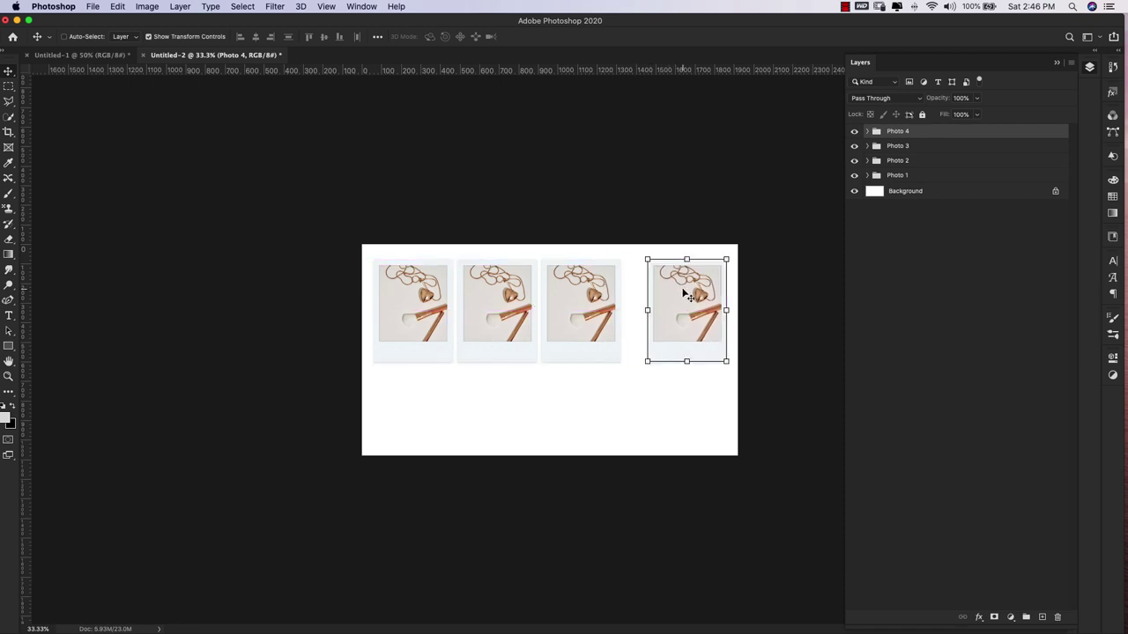
# Step: In Photo 4, replace Image holder 3 with an independent copy of it
pyautogui.click(869, 131)
pyautogui.rightClick(912, 150)
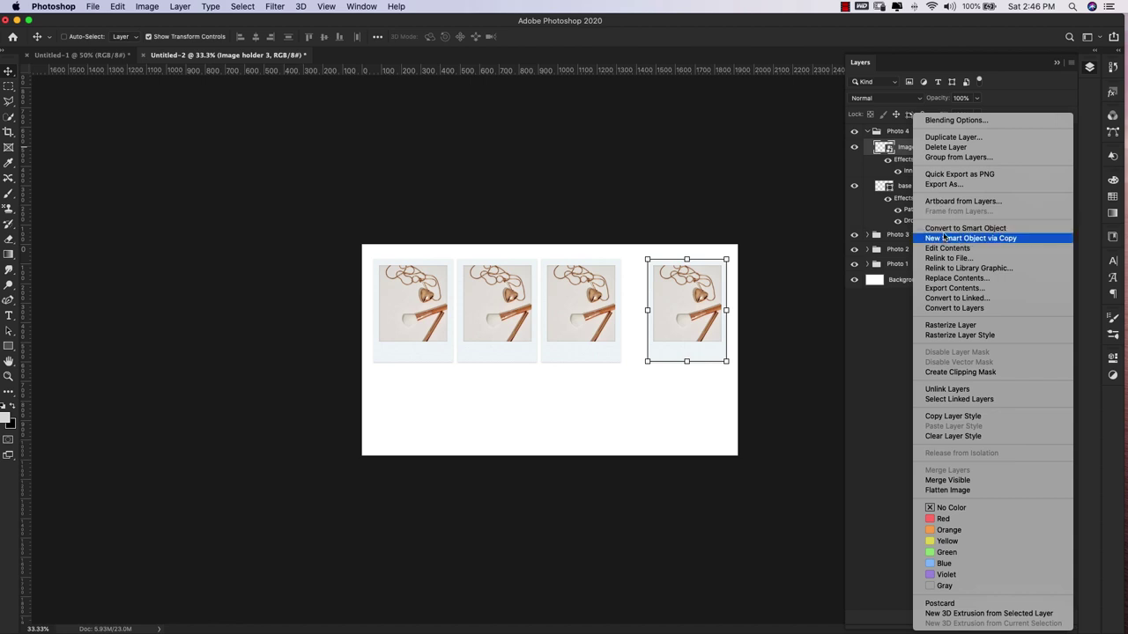
pyautogui.click(973, 239)
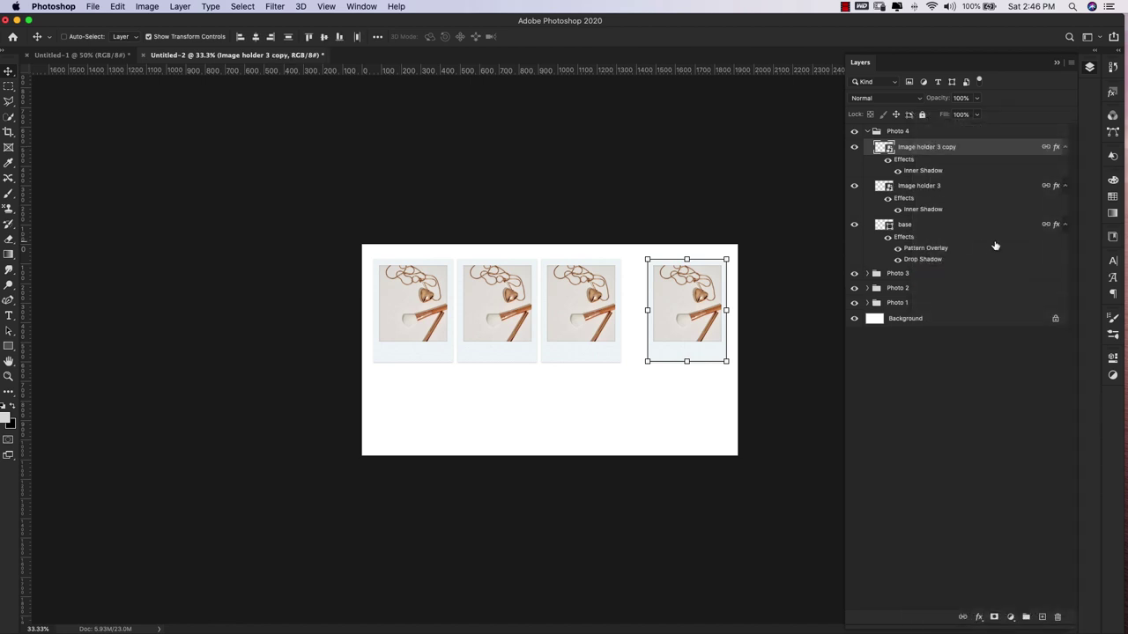
pyautogui.click(948, 189)
pyautogui.press('Delete')
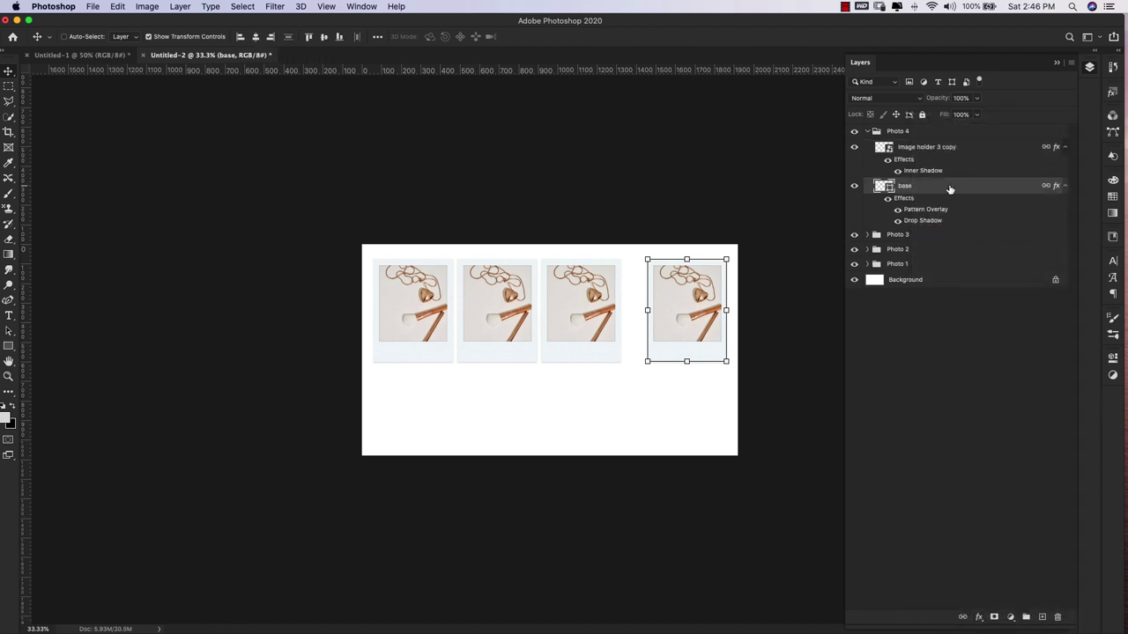
pyautogui.click(991, 150)
pyautogui.click(995, 190)
pyautogui.click(868, 130)
# Step: Select the Photo 1–4 groups together
pyautogui.press('super+alt+a')
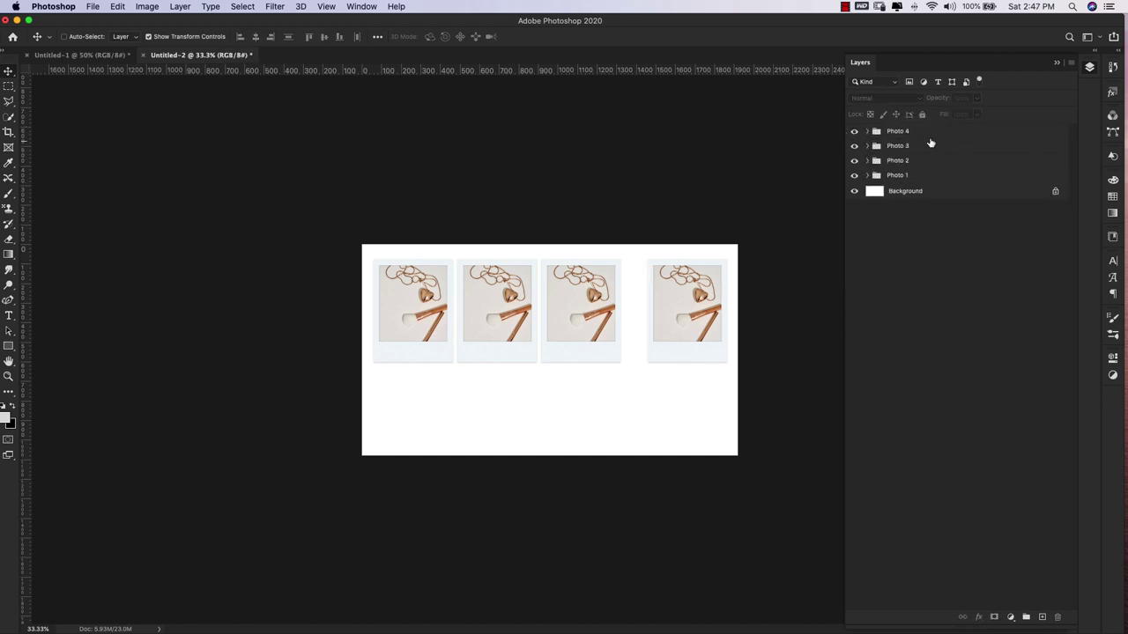
pyautogui.click(954, 135)
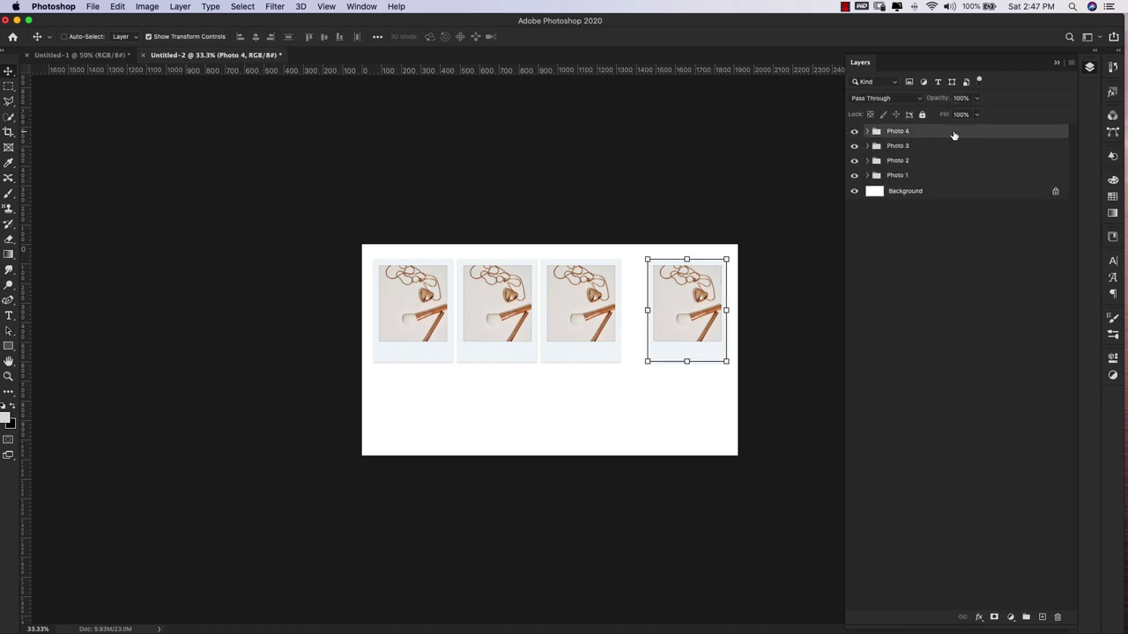
pyautogui.keyDown('shift'); pyautogui.click(921, 176); pyautogui.keyUp('shift')
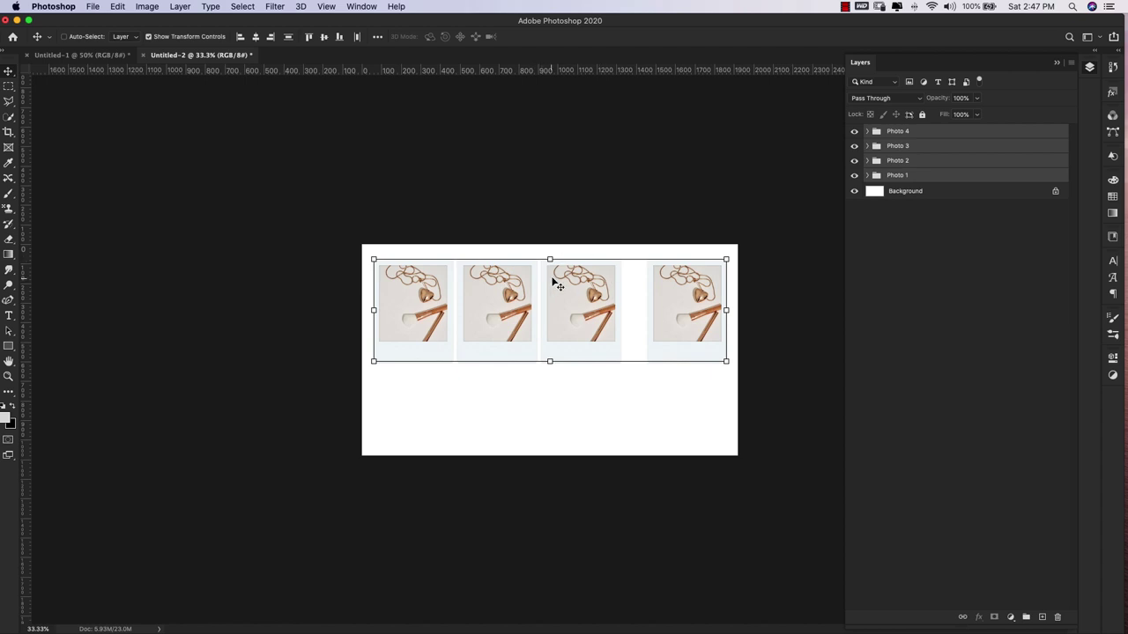
# Step: Distribute the four polaroid groups by horizontal centres, then deselect them
pyautogui.click(377, 37)
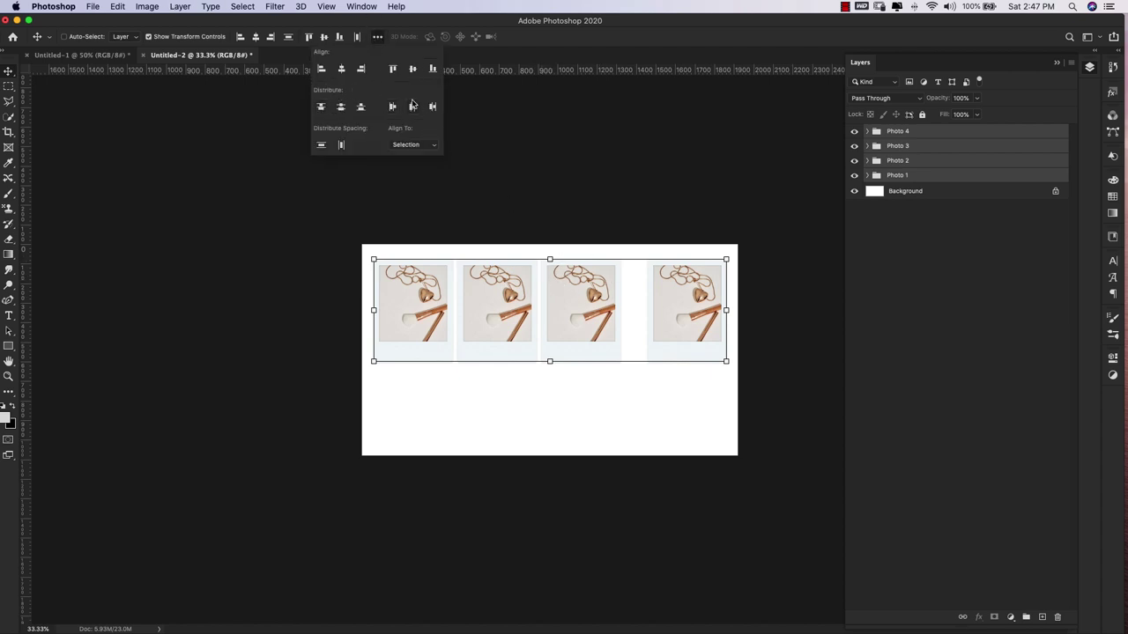
pyautogui.click(411, 107)
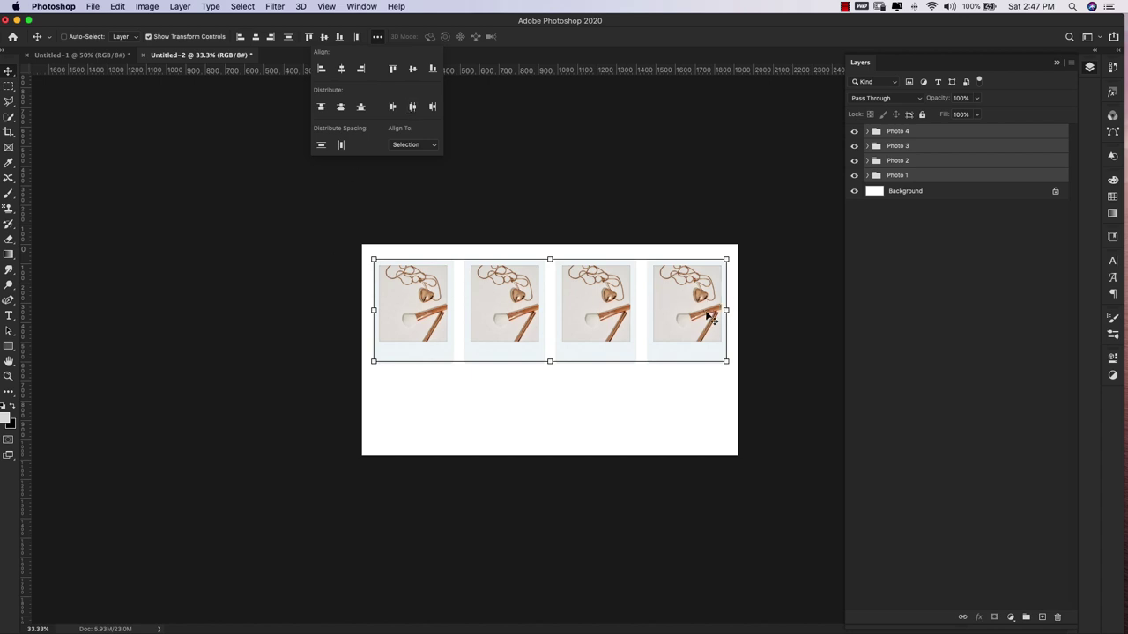
pyautogui.click(911, 306)
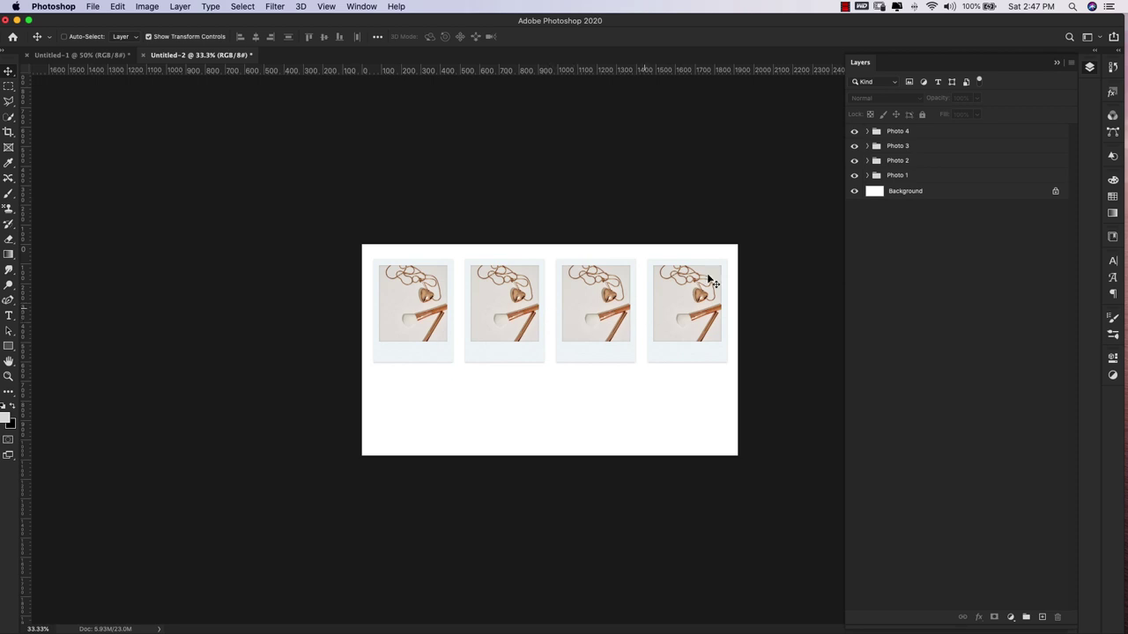
pyautogui.click(868, 160)
# Step: Inside Photo 2's image holder, swap the old photo for the embedded makeup-powder JPG
pyautogui.doubleClick(887, 179)
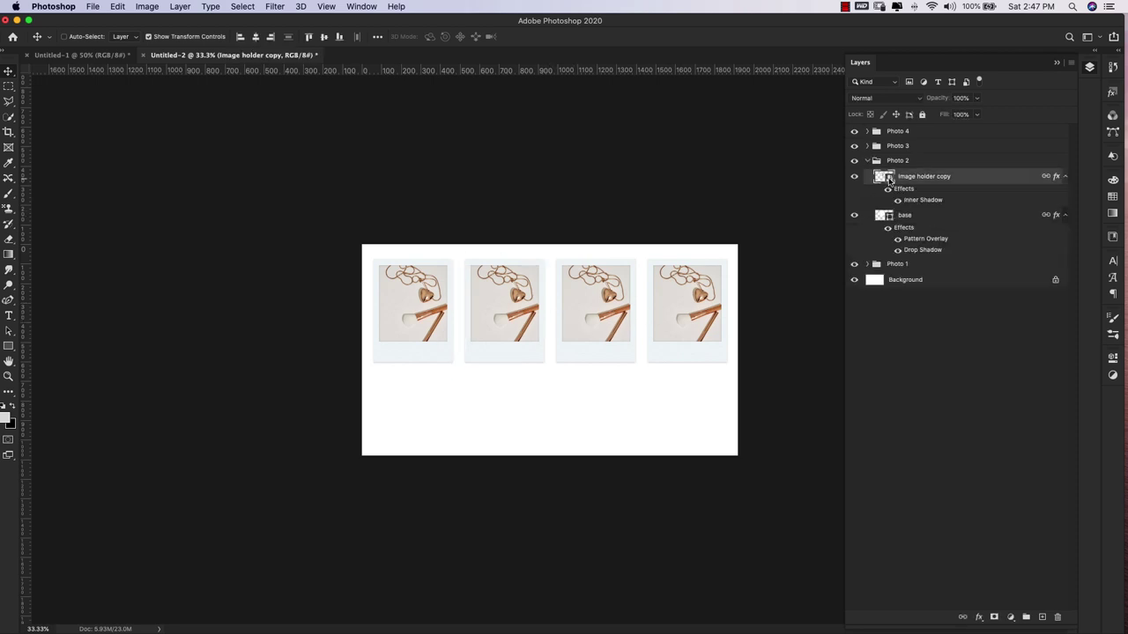
pyautogui.press('Delete')
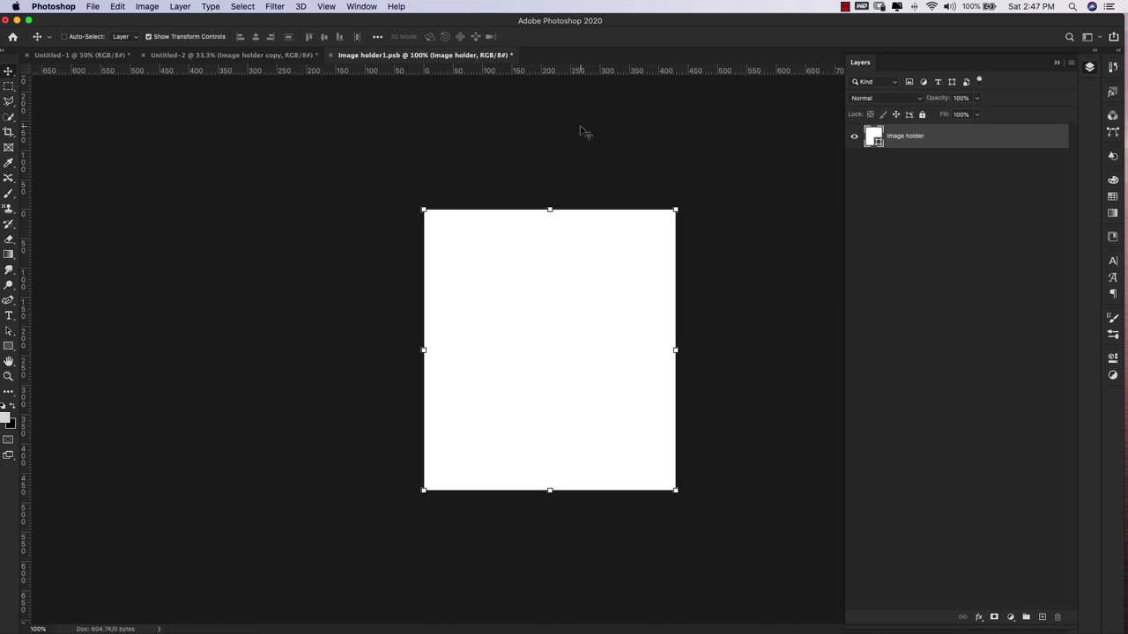
pyautogui.click(94, 7)
pyautogui.moveTo(123, 181)
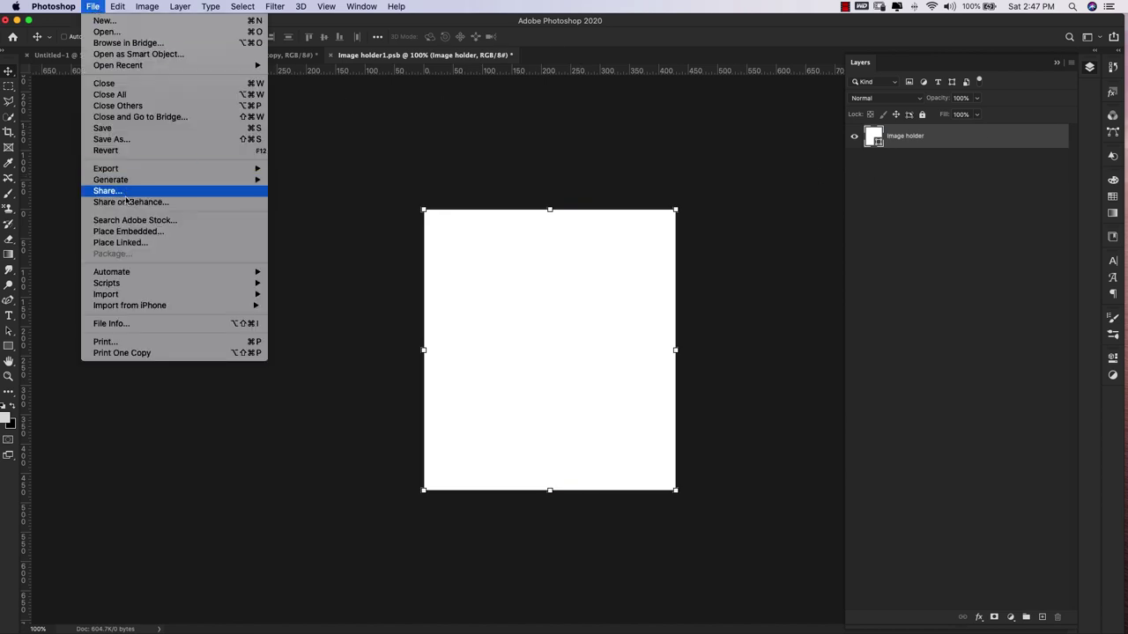
pyautogui.click(128, 231)
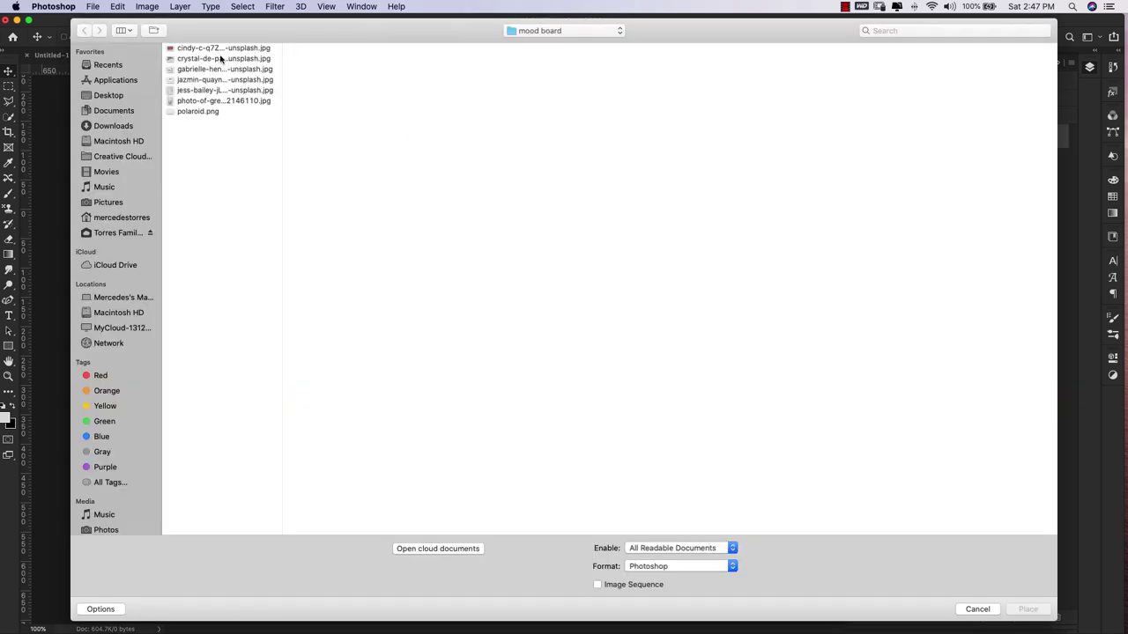
pyautogui.click(221, 59)
pyautogui.doubleClick(219, 69)
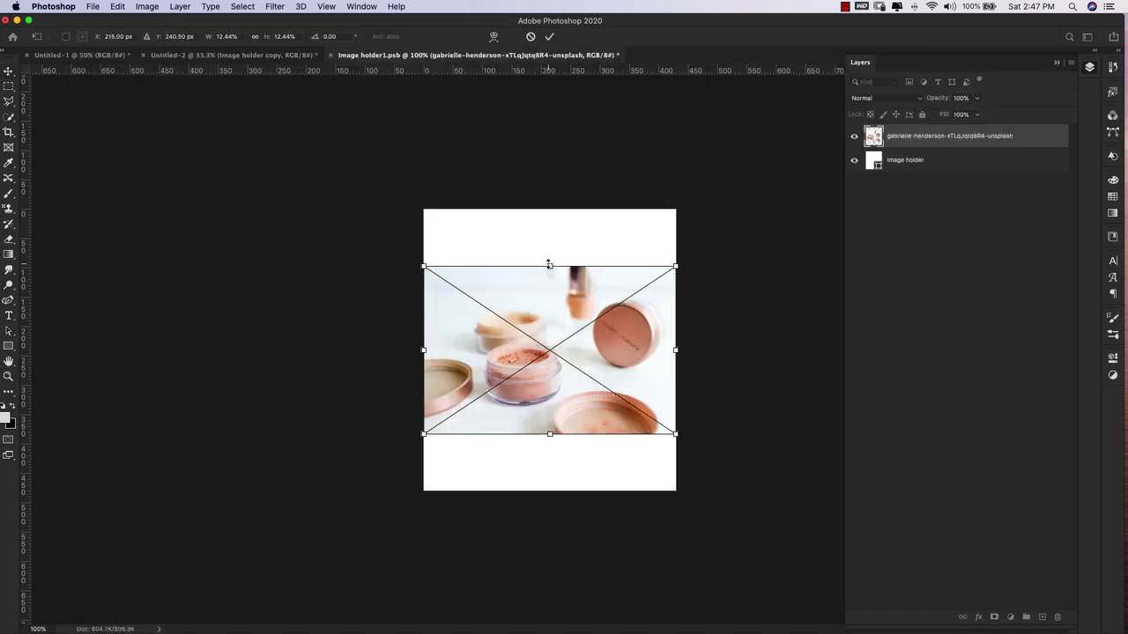
pyautogui.press('Return')
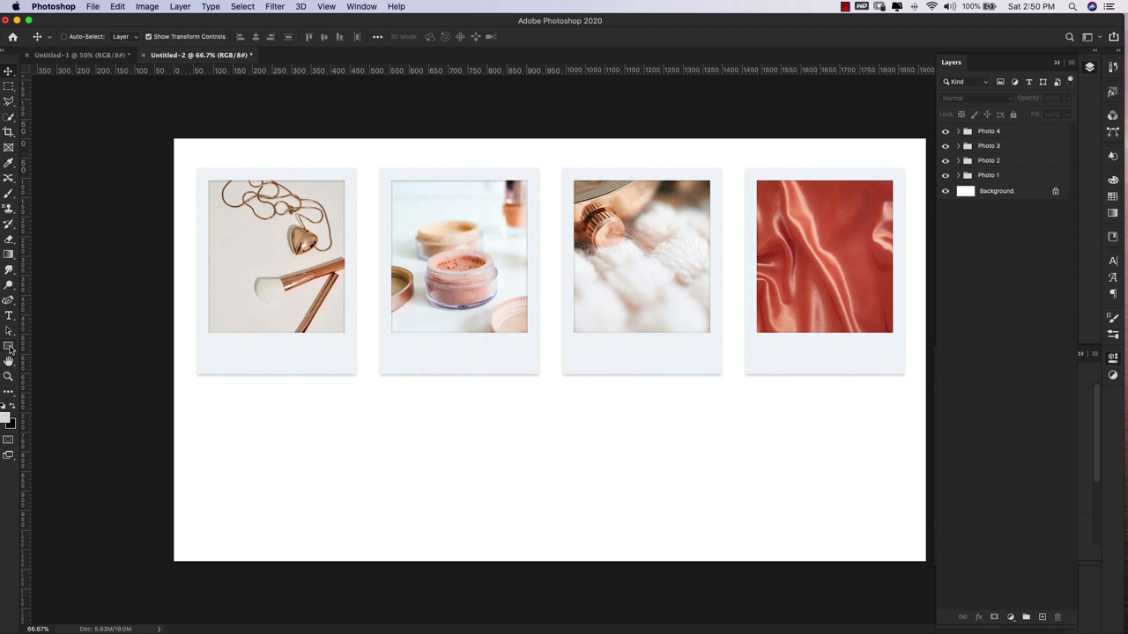
# Step: Create a 150 × 150 px rectangle below the polaroids with the Rectangle Tool
pyautogui.click(11, 349)
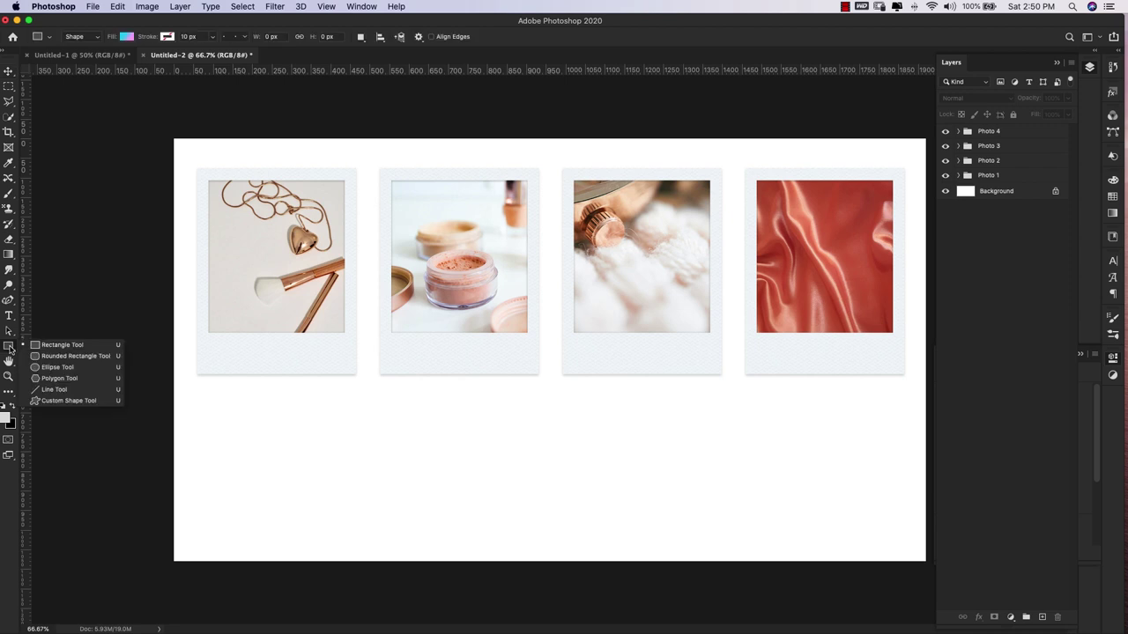
pyautogui.click(61, 346)
pyautogui.click(324, 466)
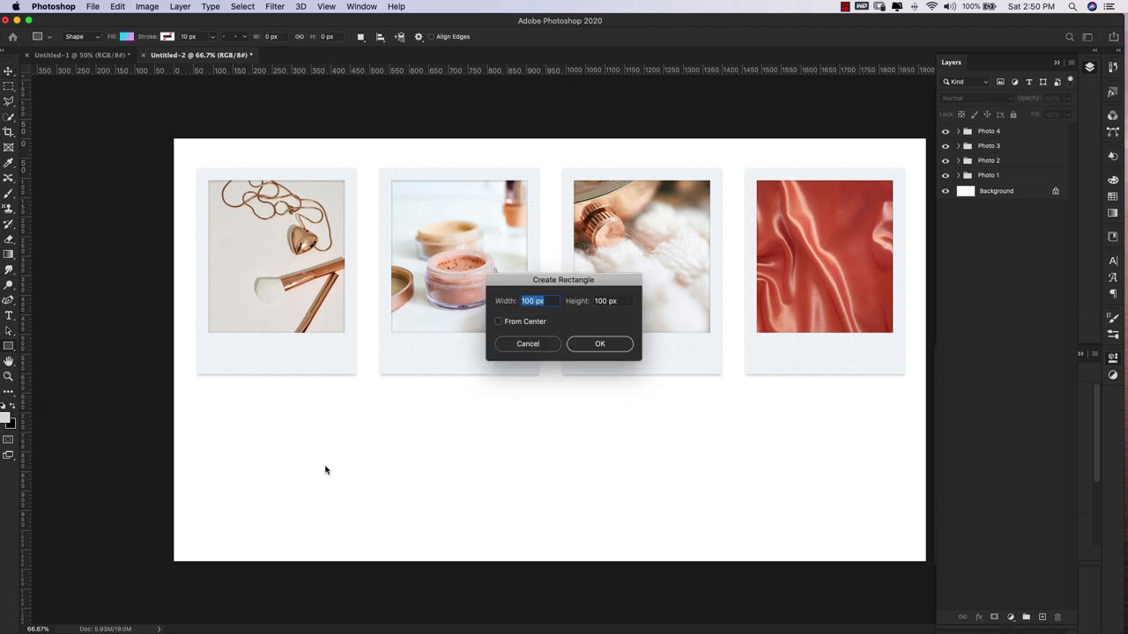
pyautogui.write('150')
pyautogui.doubleClick(604, 301)
pyautogui.write('150')
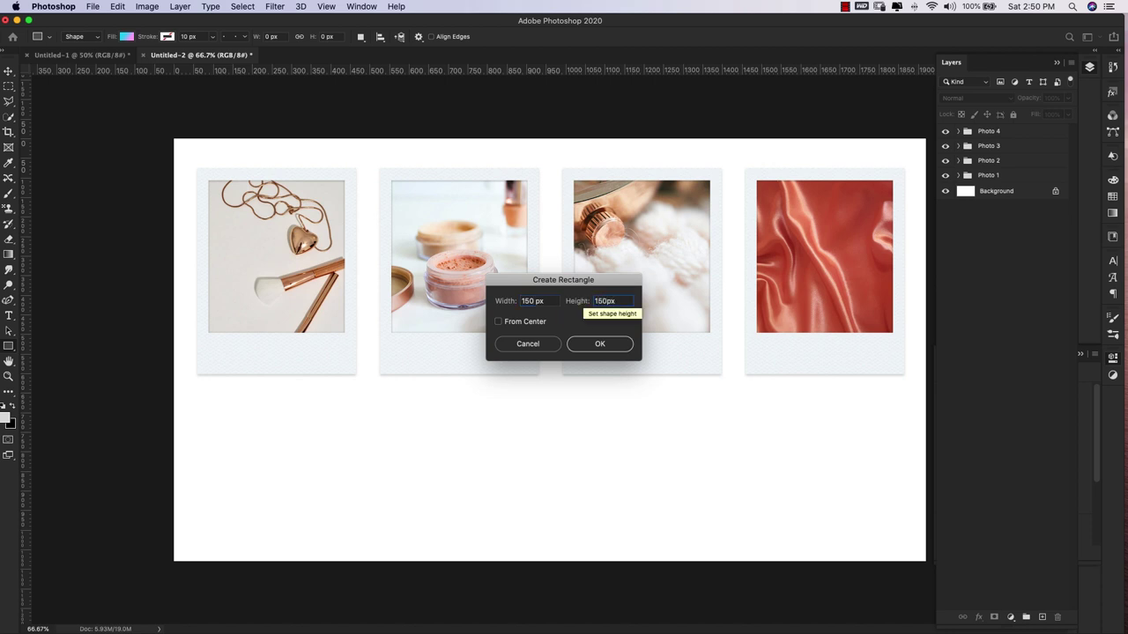
pyautogui.press('Return')
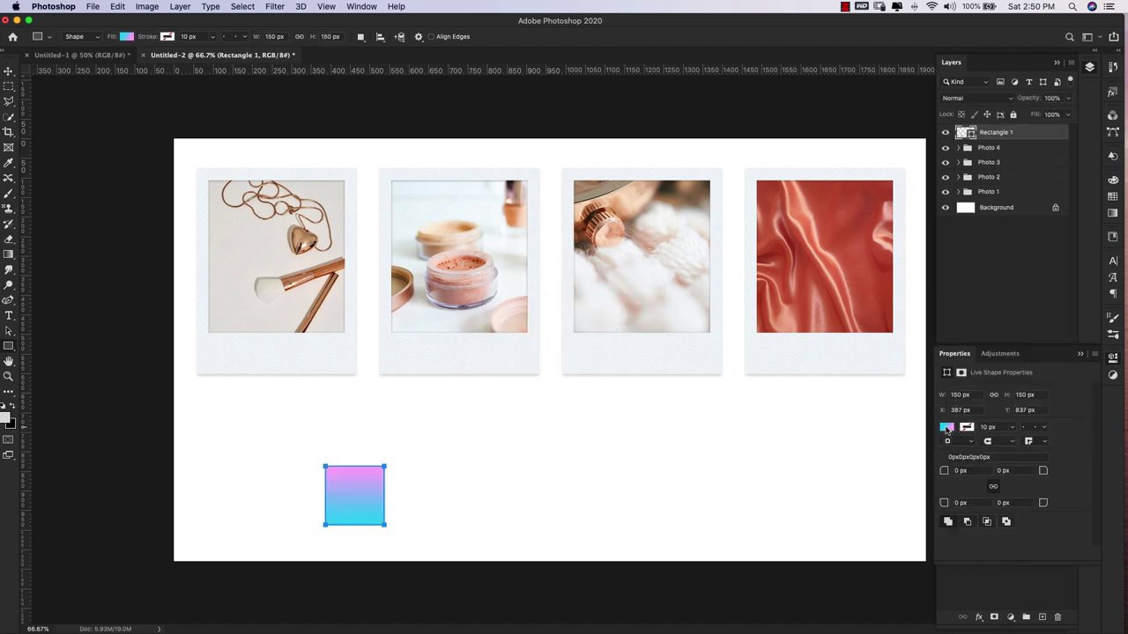
# Step: Give the rectangle a solid light grey fill
pyautogui.click(947, 428)
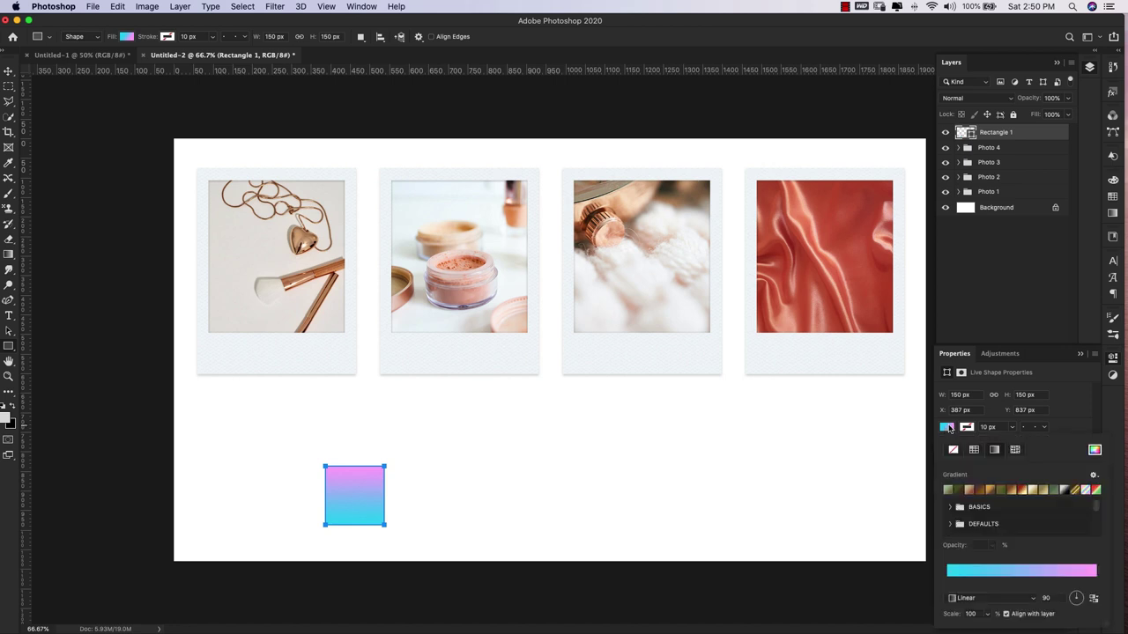
pyautogui.click(974, 450)
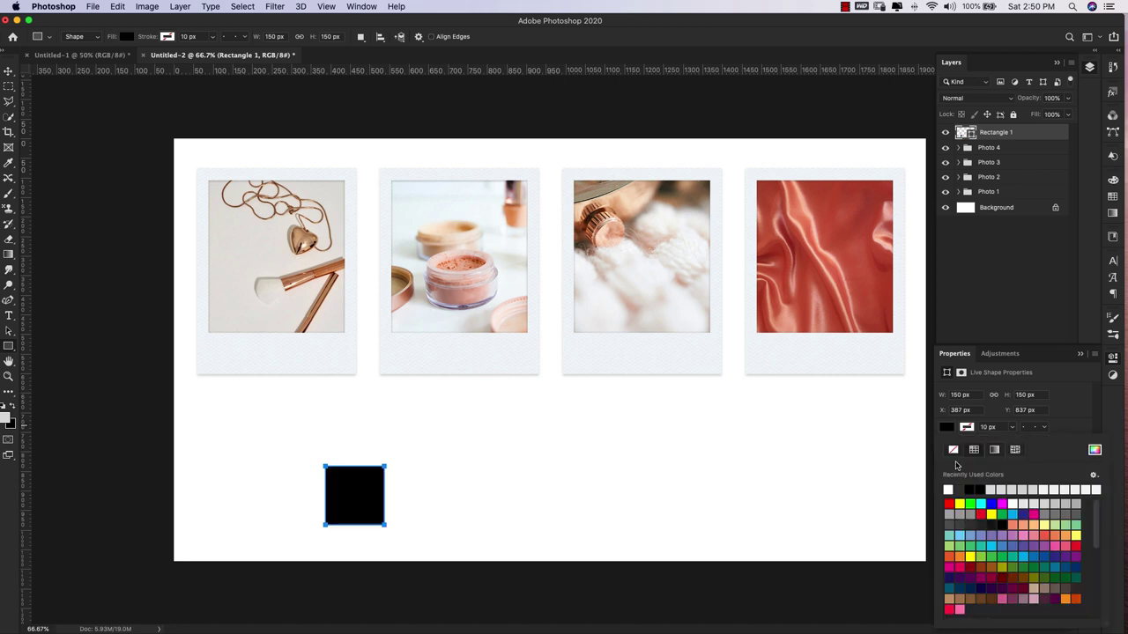
pyautogui.click(956, 489)
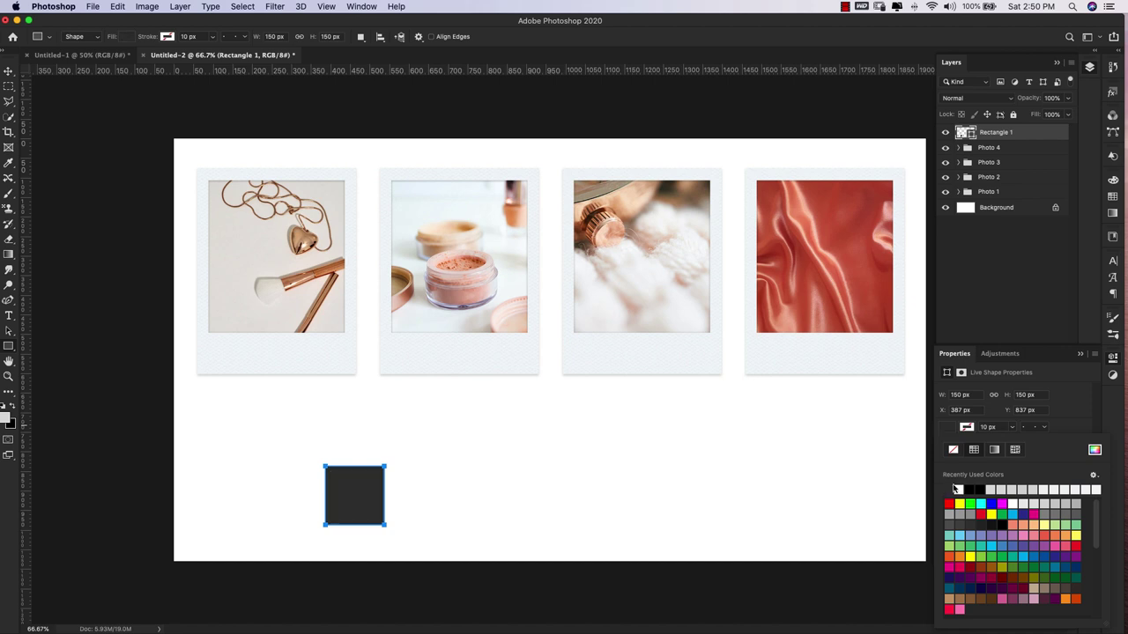
pyautogui.click(996, 485)
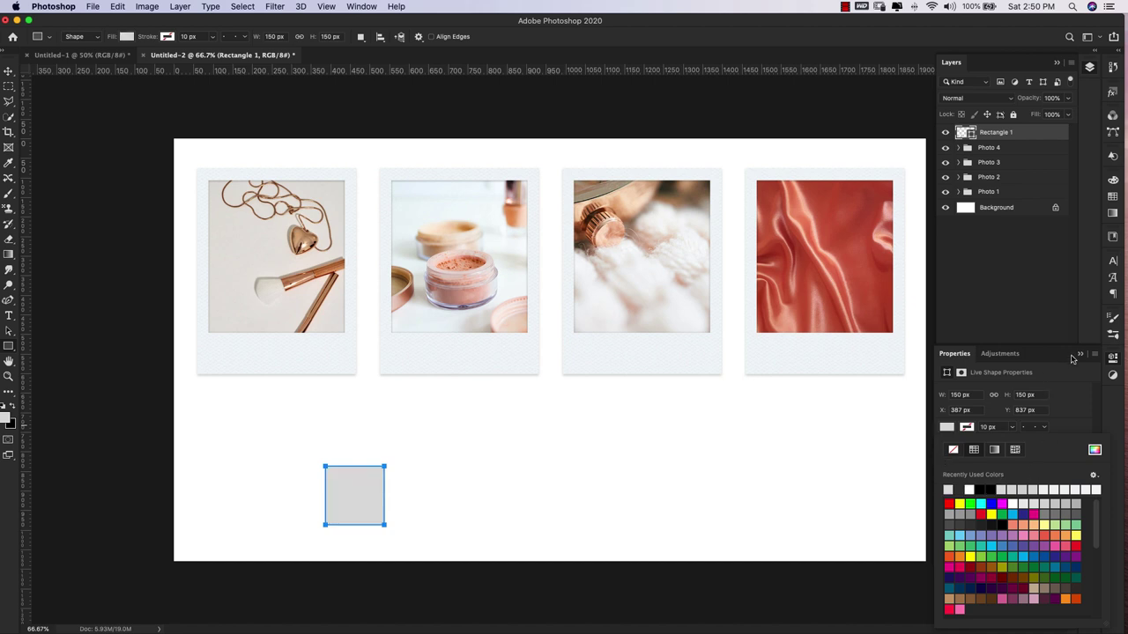
pyautogui.click(1079, 354)
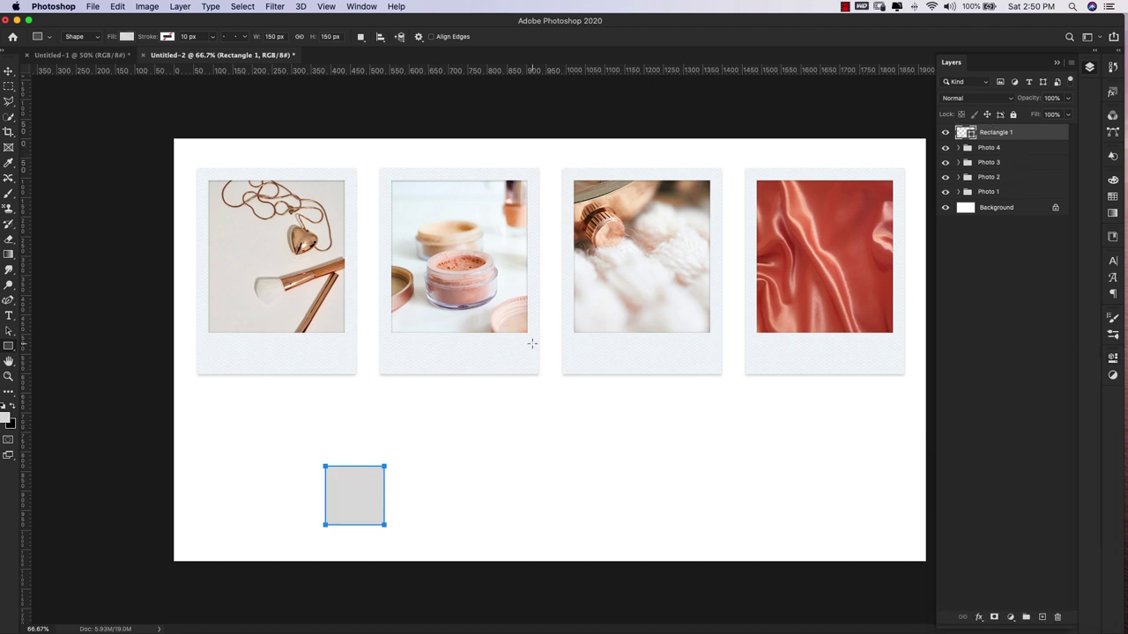
pyautogui.press('v')
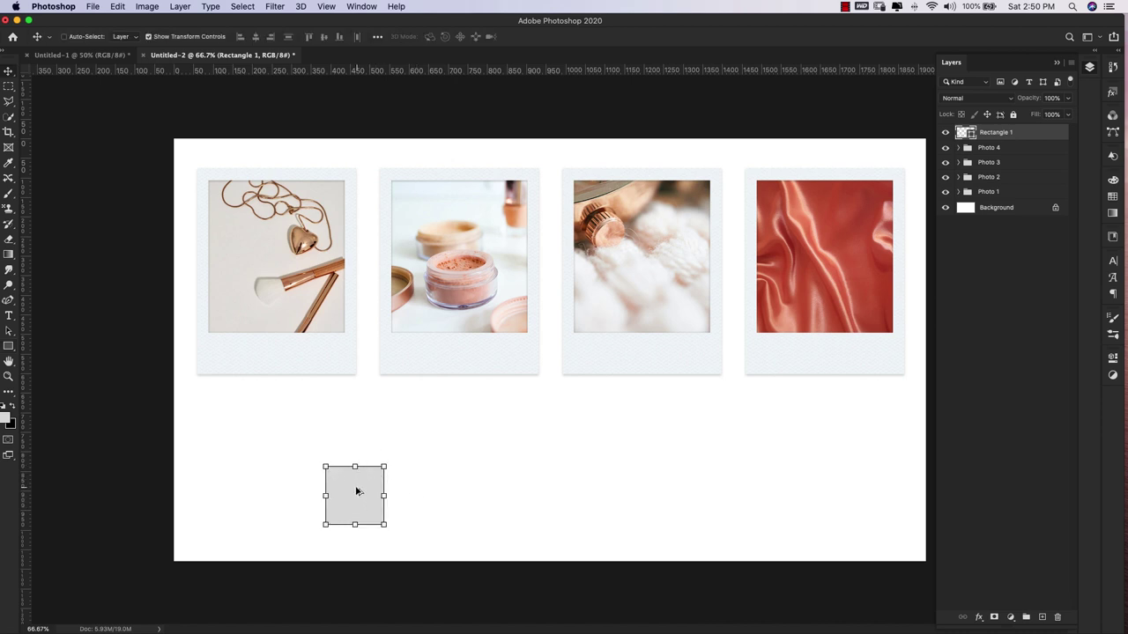
# Step: Alt-drag copies of the grey square until there are six in a row
pyautogui.moveTo(353, 495); pyautogui.dragTo(481, 494)
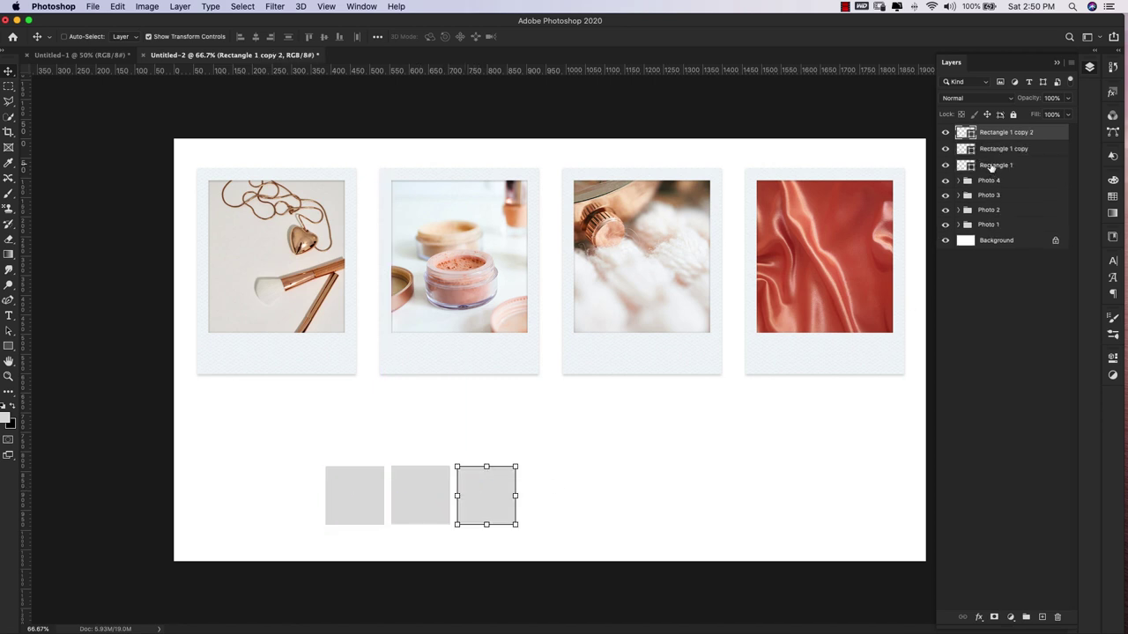
pyautogui.keyDown('shift'); pyautogui.click(993, 167); pyautogui.keyUp('shift')
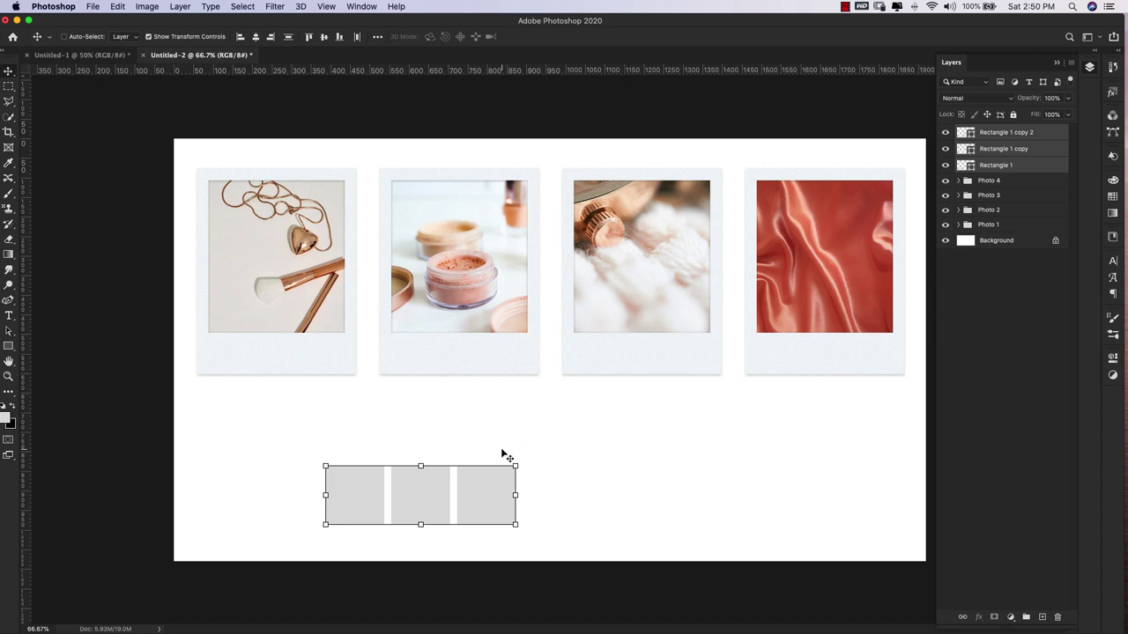
pyautogui.moveTo(419, 500); pyautogui.dragTo(615, 499)
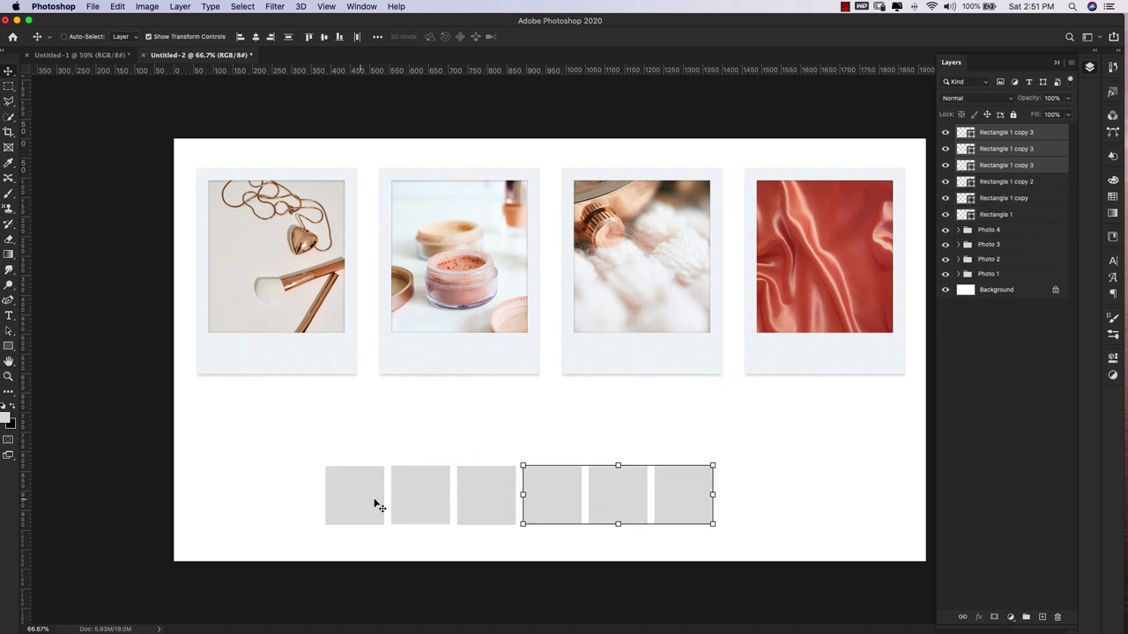
# Step: Shift the whole row up, push the last square right and nudge the first left
pyautogui.click(989, 134)
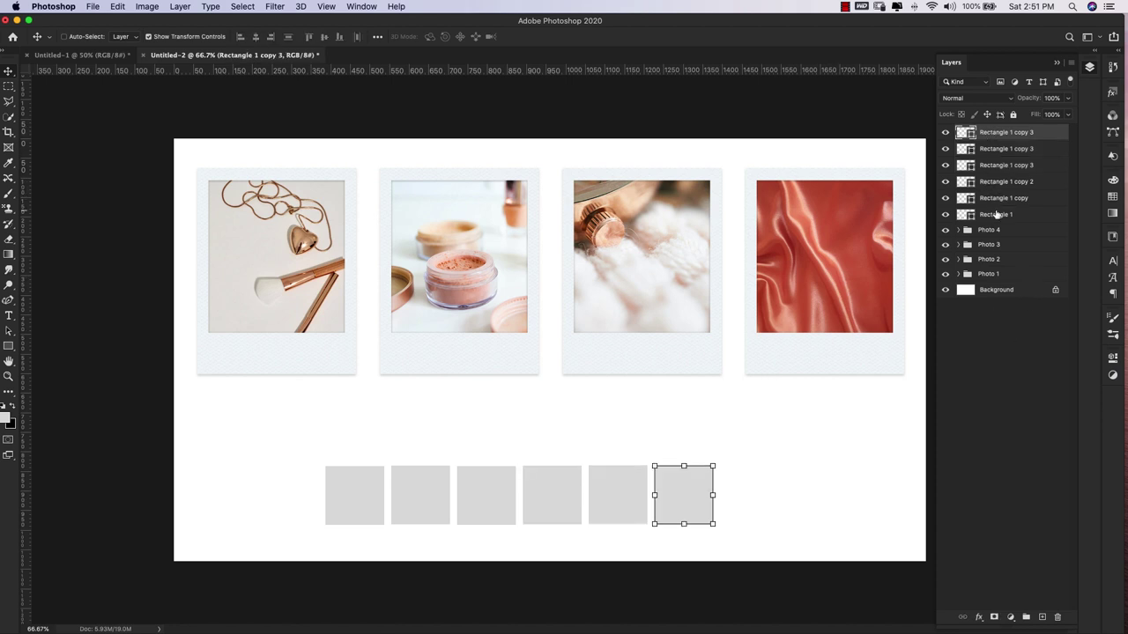
pyautogui.keyDown('shift'); pyautogui.click(994, 215); pyautogui.keyUp('shift')
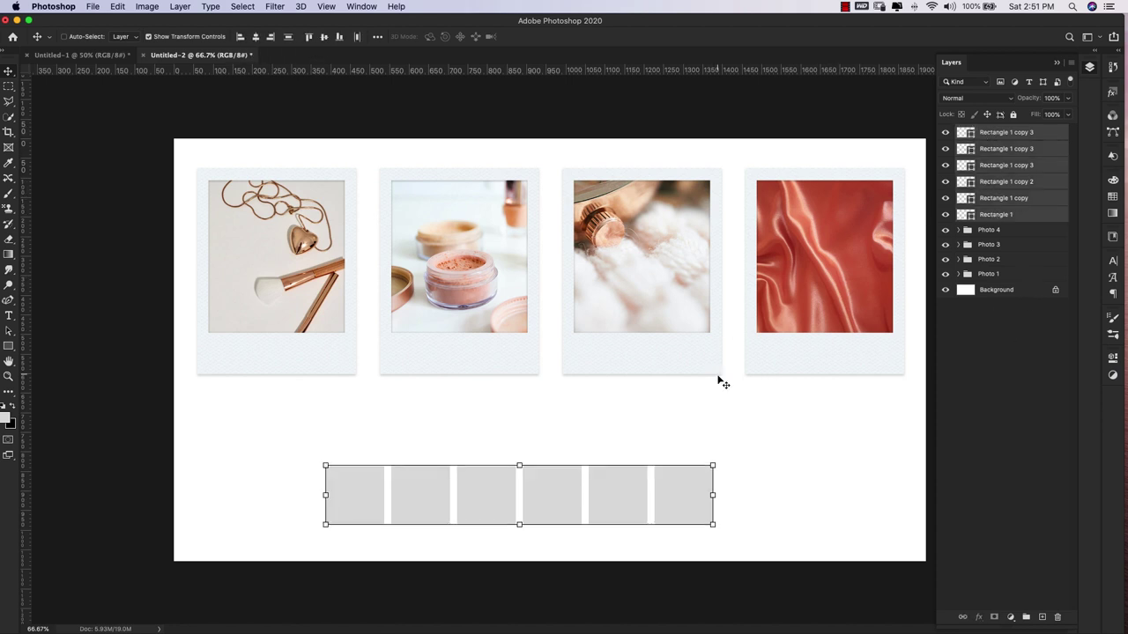
pyautogui.moveTo(606, 506); pyautogui.dragTo(612, 475)
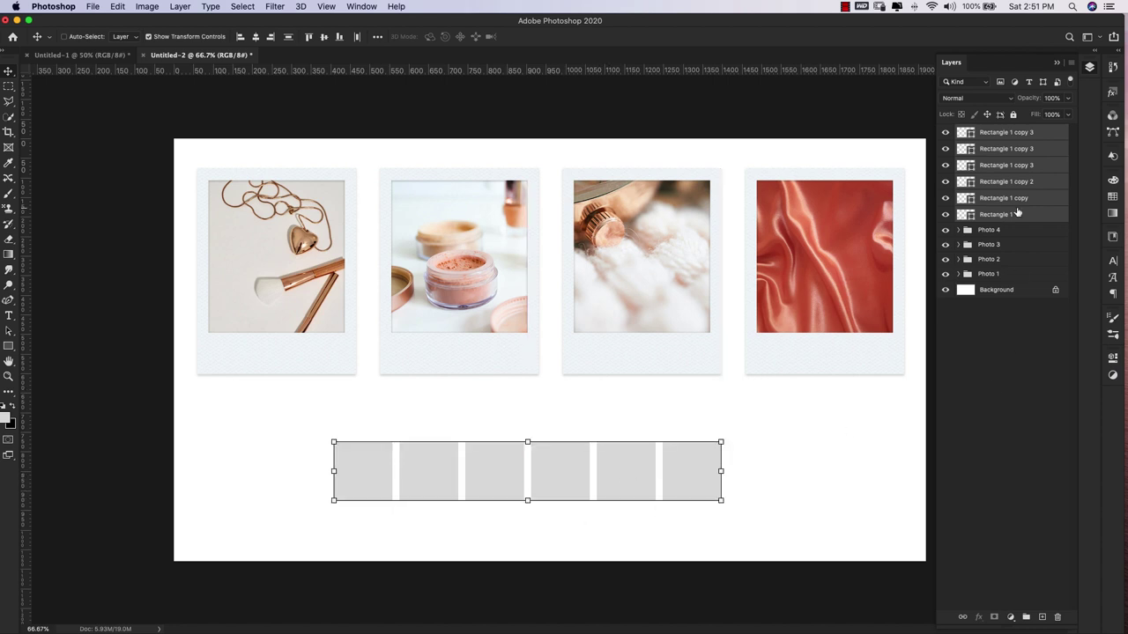
pyautogui.click(1007, 133)
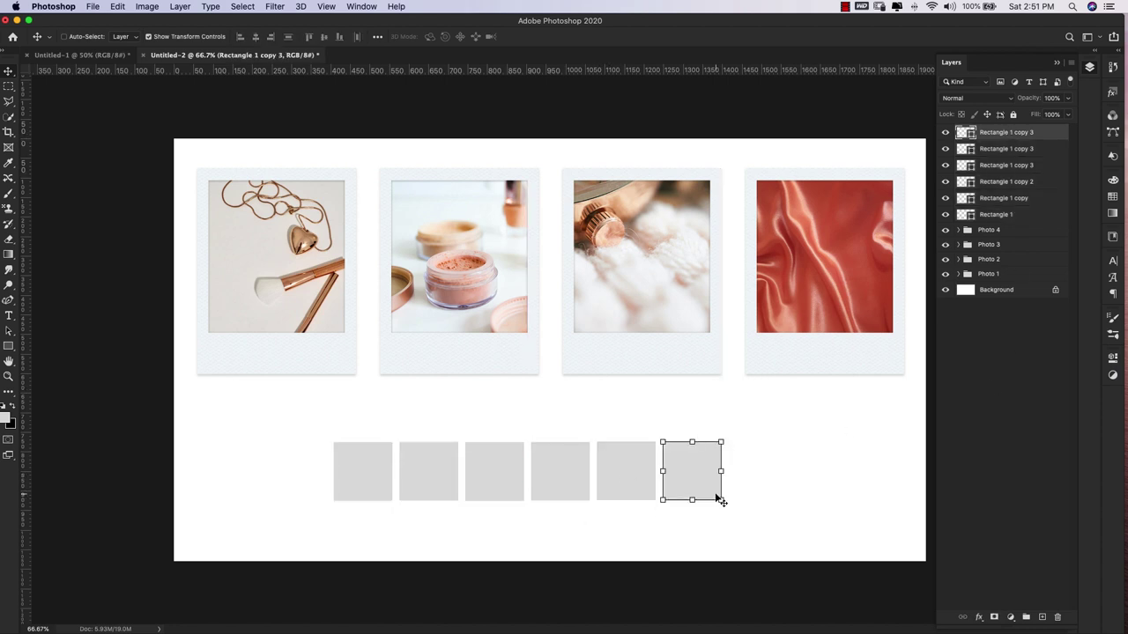
pyautogui.moveTo(705, 482); pyautogui.dragTo(727, 482)
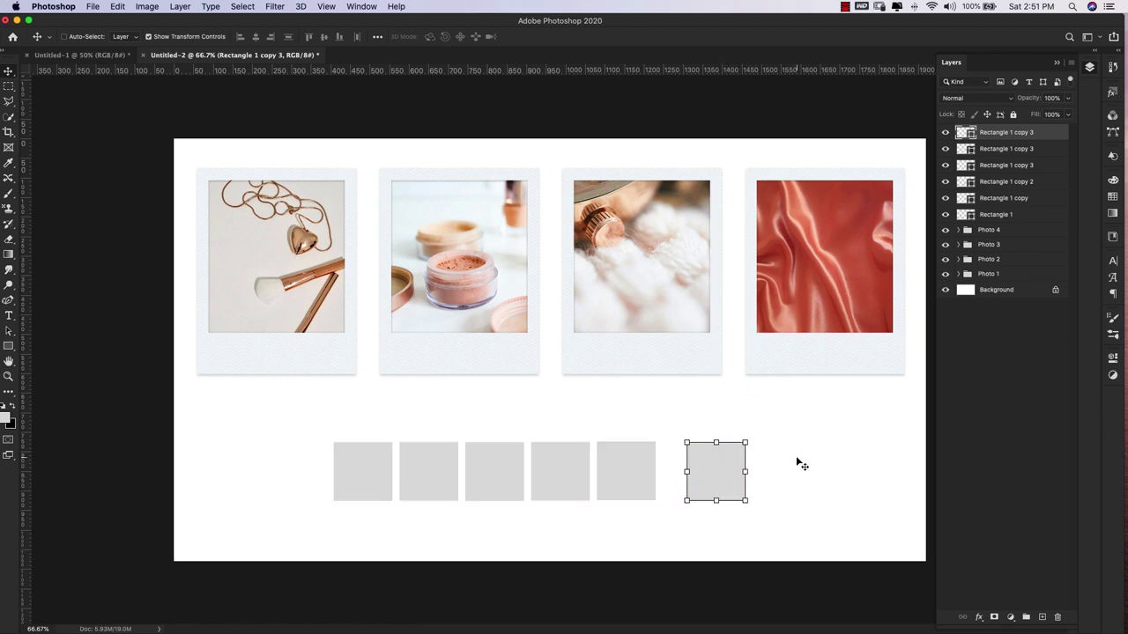
pyautogui.click(1000, 222)
pyautogui.moveTo(355, 460); pyautogui.dragTo(393, 477)
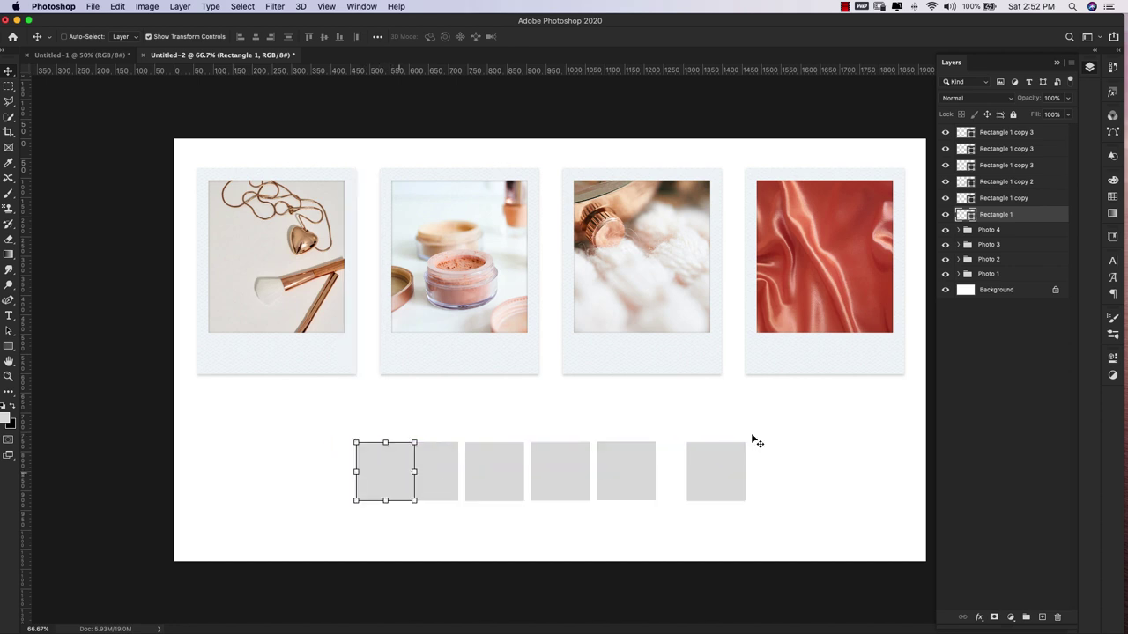
# Step: Distribute all six grey squares by horizontal centres, then deselect them
pyautogui.keyDown('shift'); pyautogui.click(1011, 132); pyautogui.keyUp('shift')
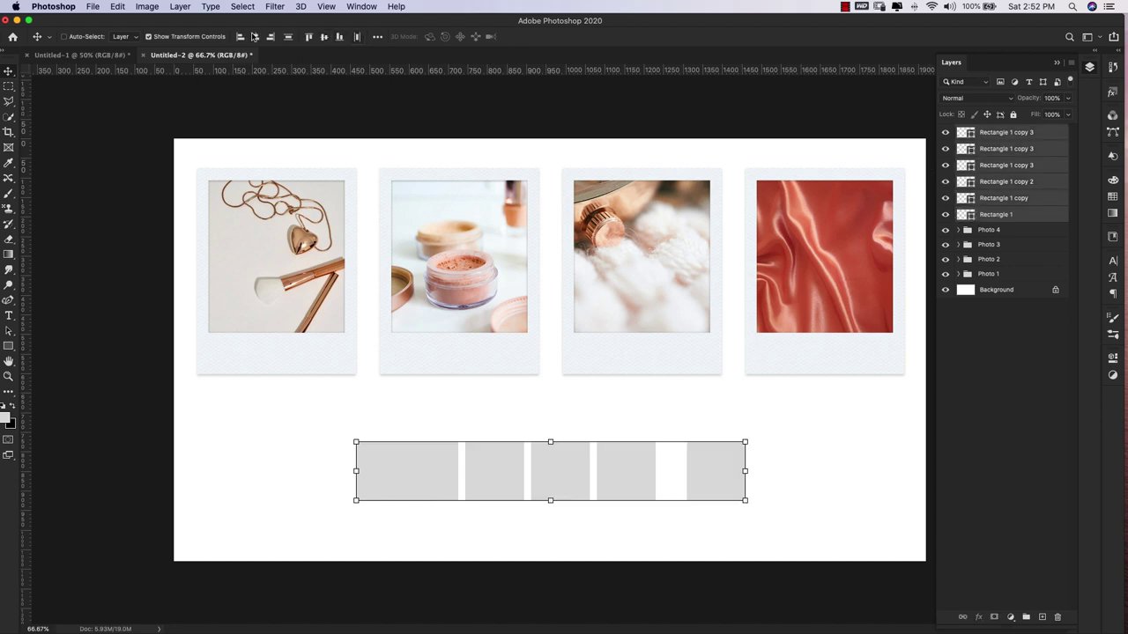
pyautogui.click(377, 37)
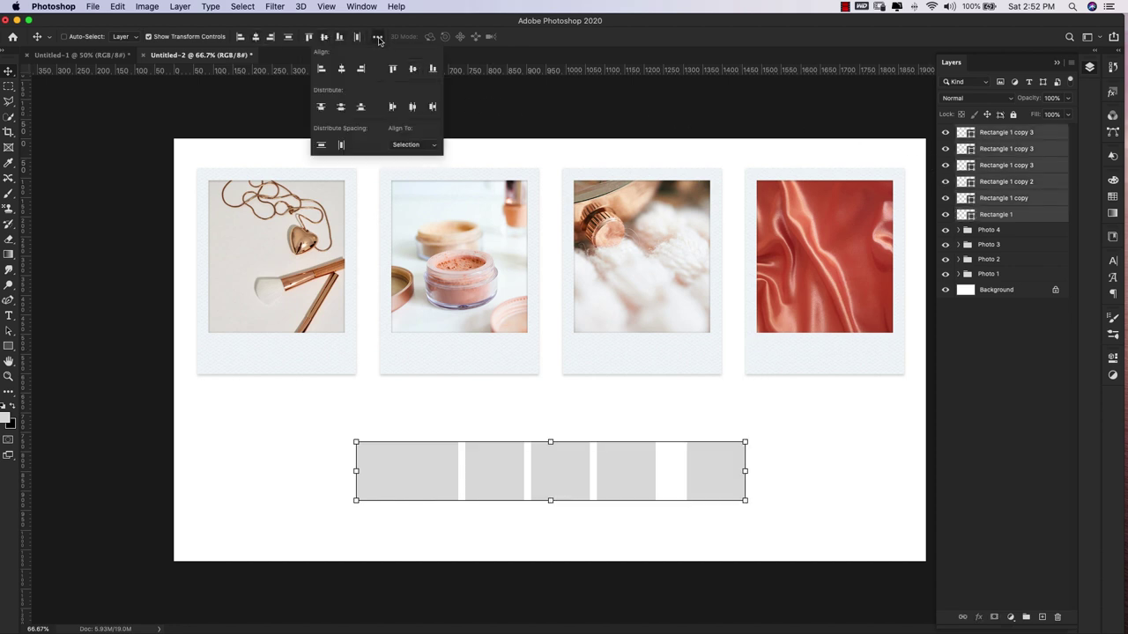
pyautogui.click(413, 106)
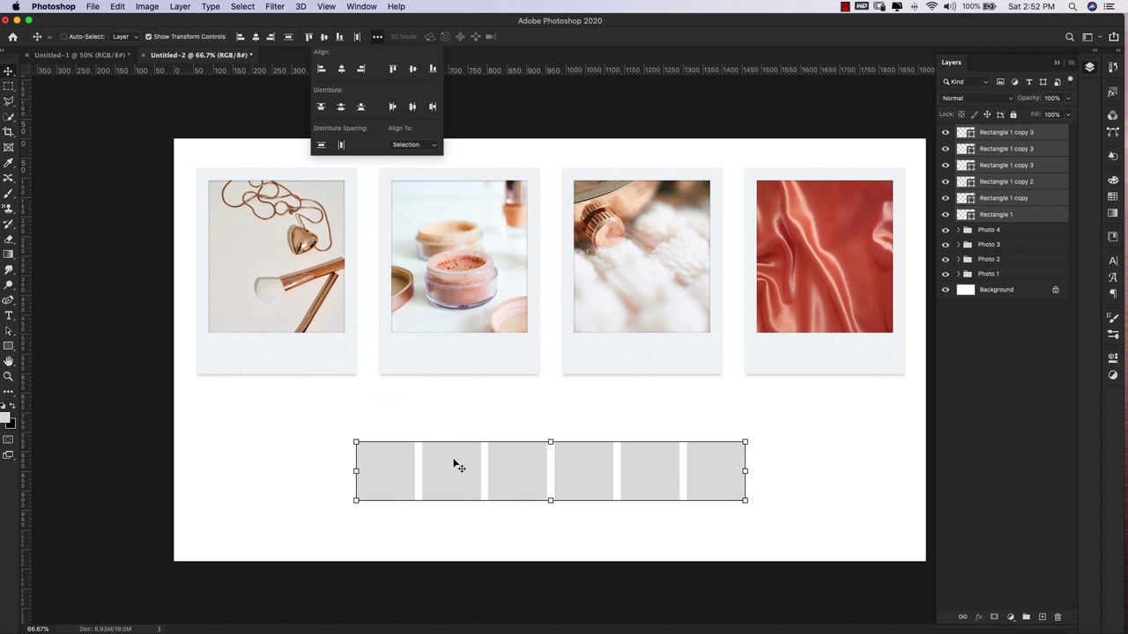
pyautogui.click(991, 437)
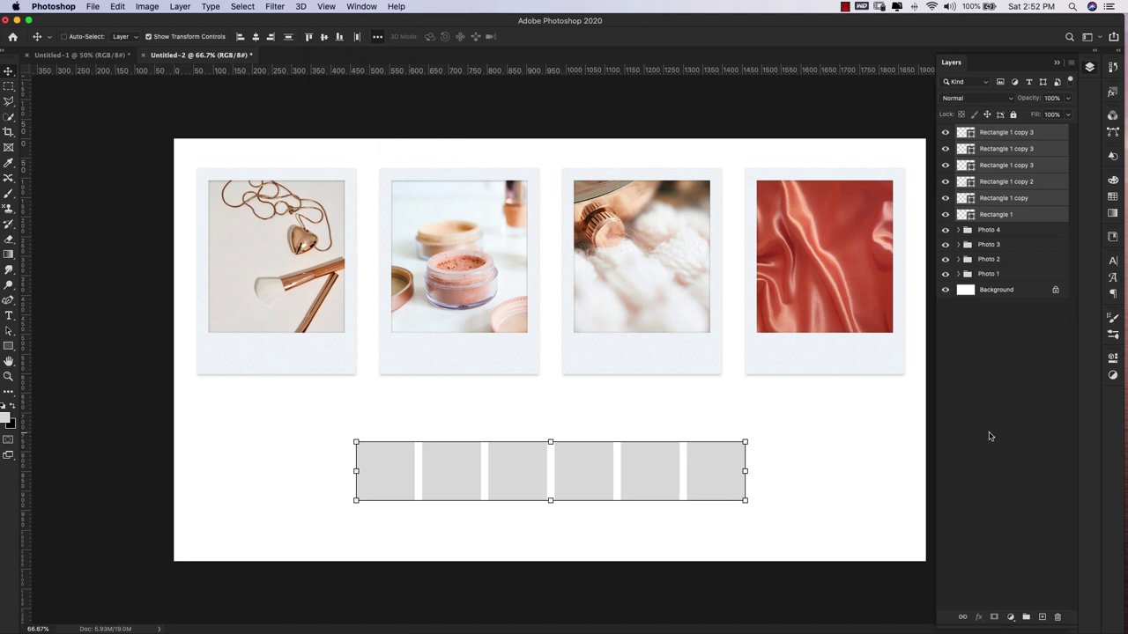
pyautogui.click(991, 437)
pyautogui.click(1026, 133)
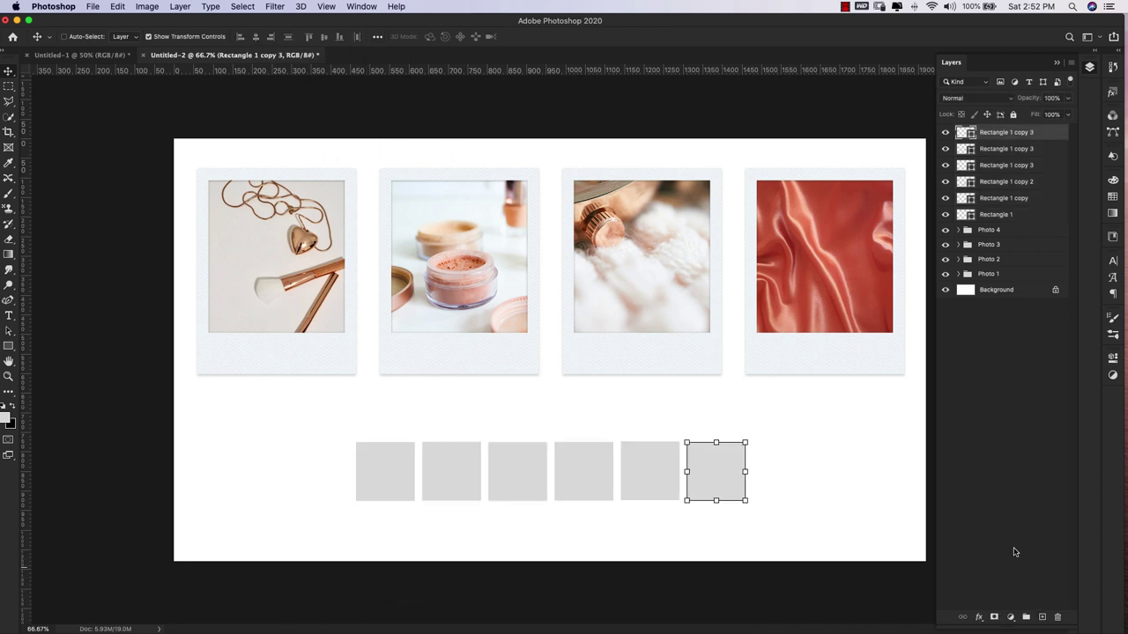
# Step: Add a grey Solid Color fill layer clipped to the rightmost square
pyautogui.click(1011, 618)
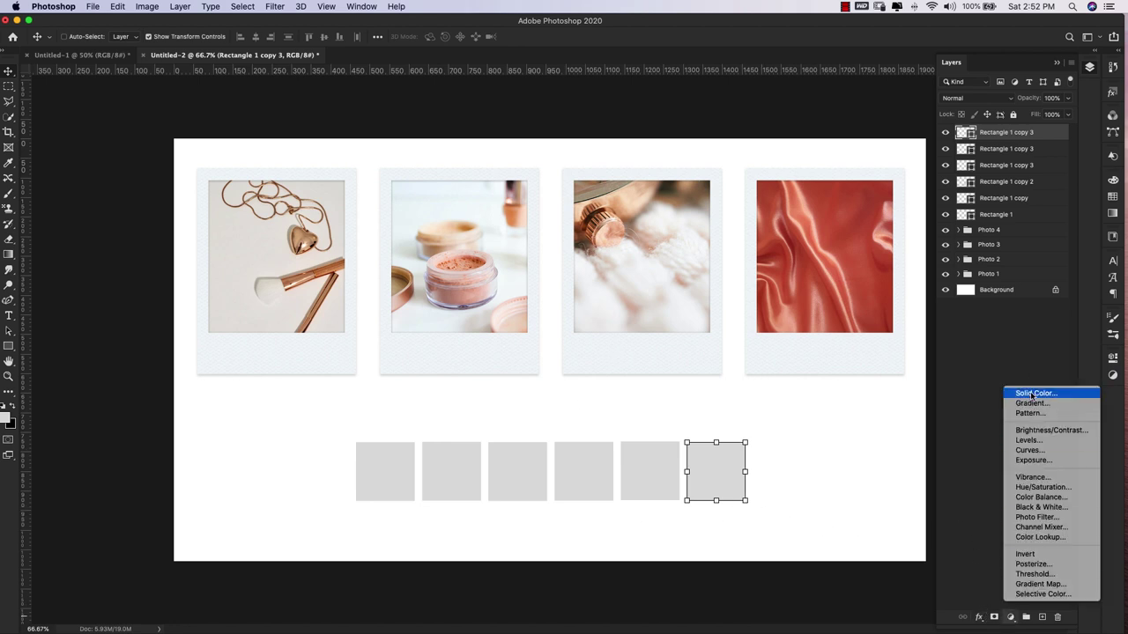
pyautogui.click(1030, 393)
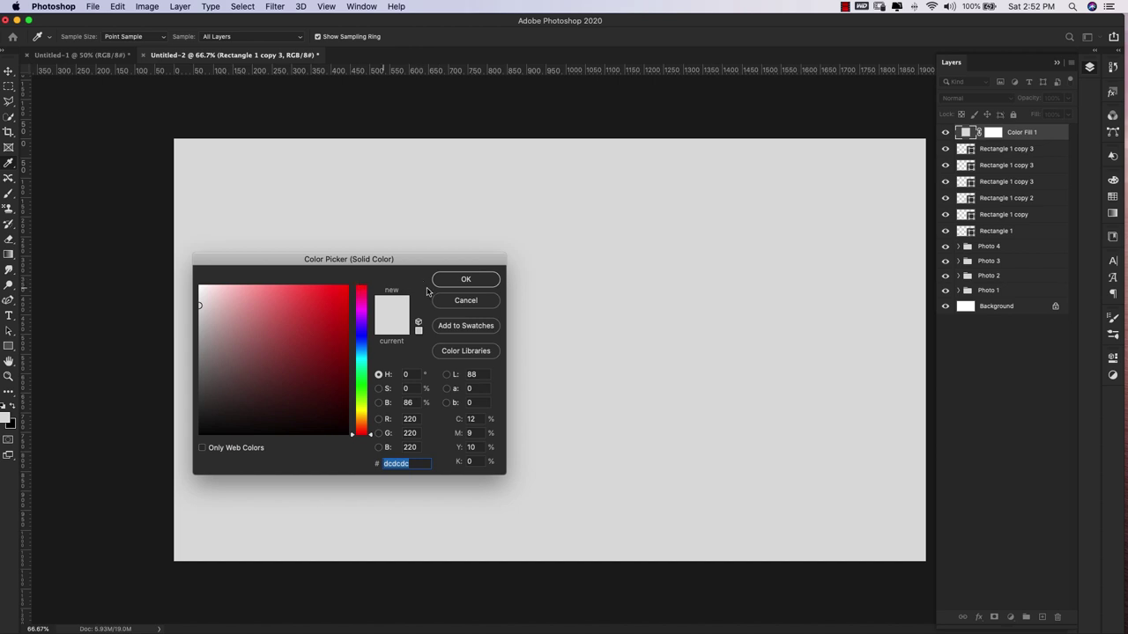
pyautogui.click(465, 281)
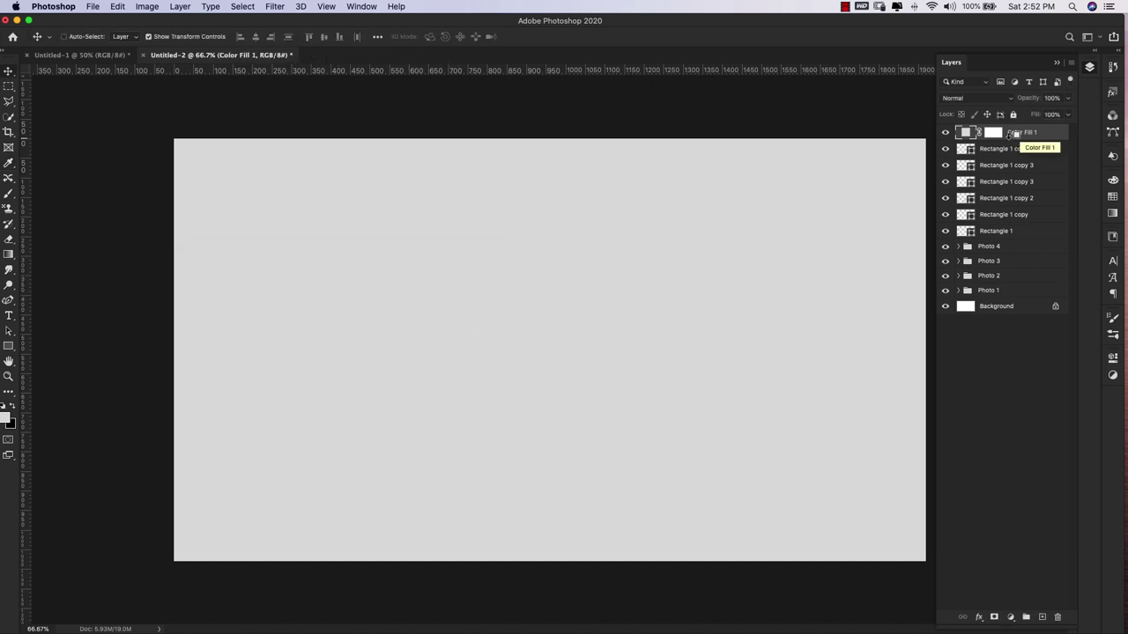
pyautogui.moveTo(1020, 134); pyautogui.dragTo(1013, 139)
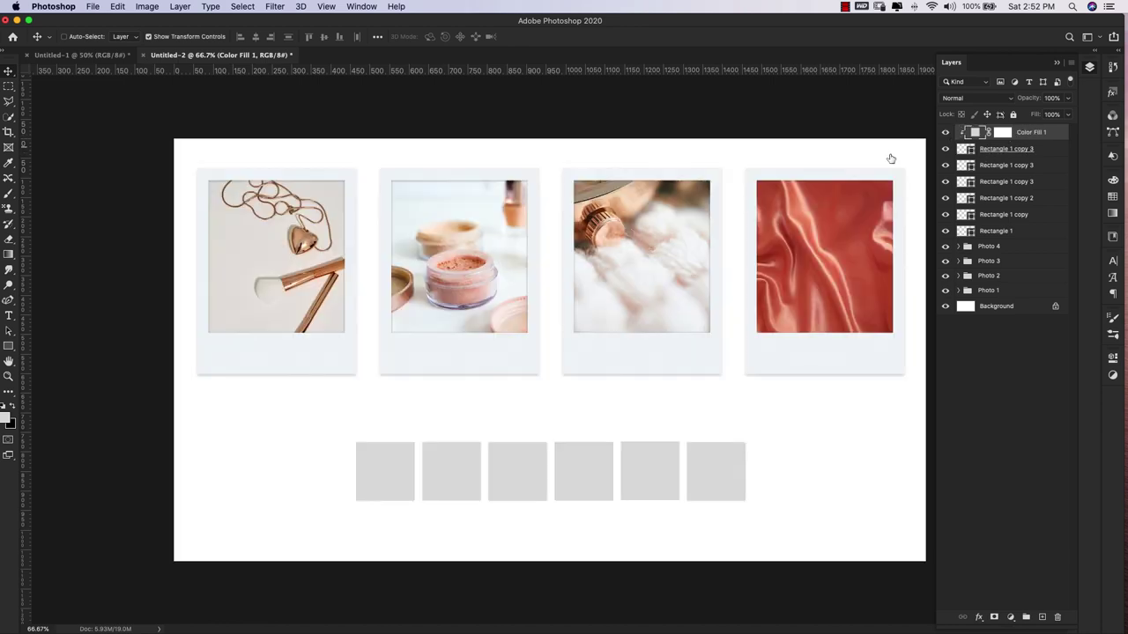
pyautogui.click(945, 150)
pyautogui.click(946, 150)
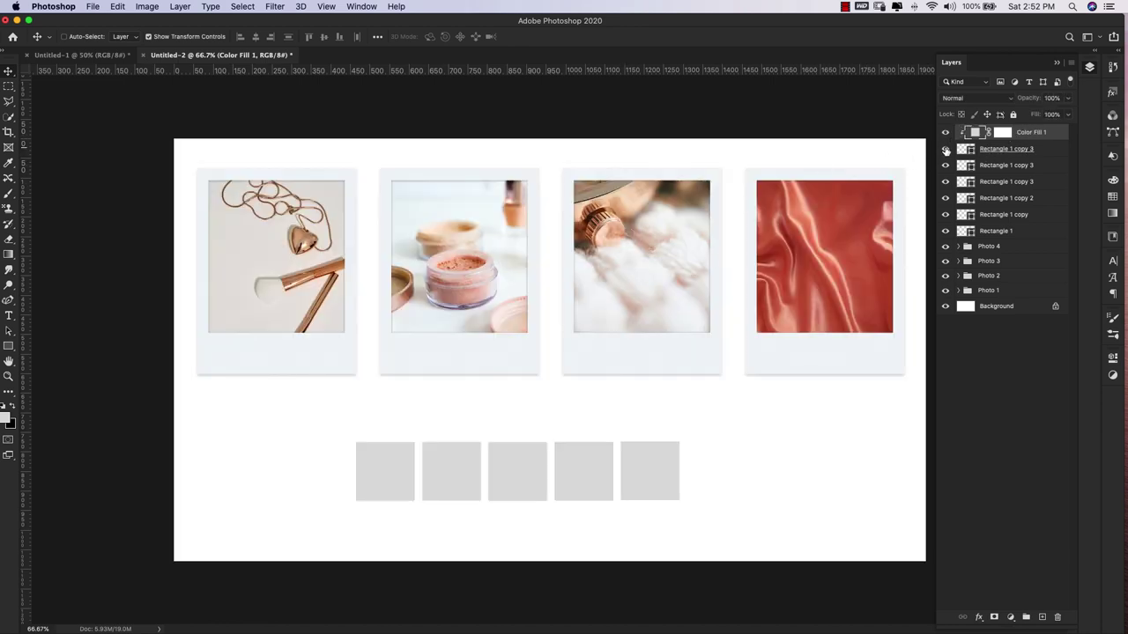
pyautogui.click(945, 150)
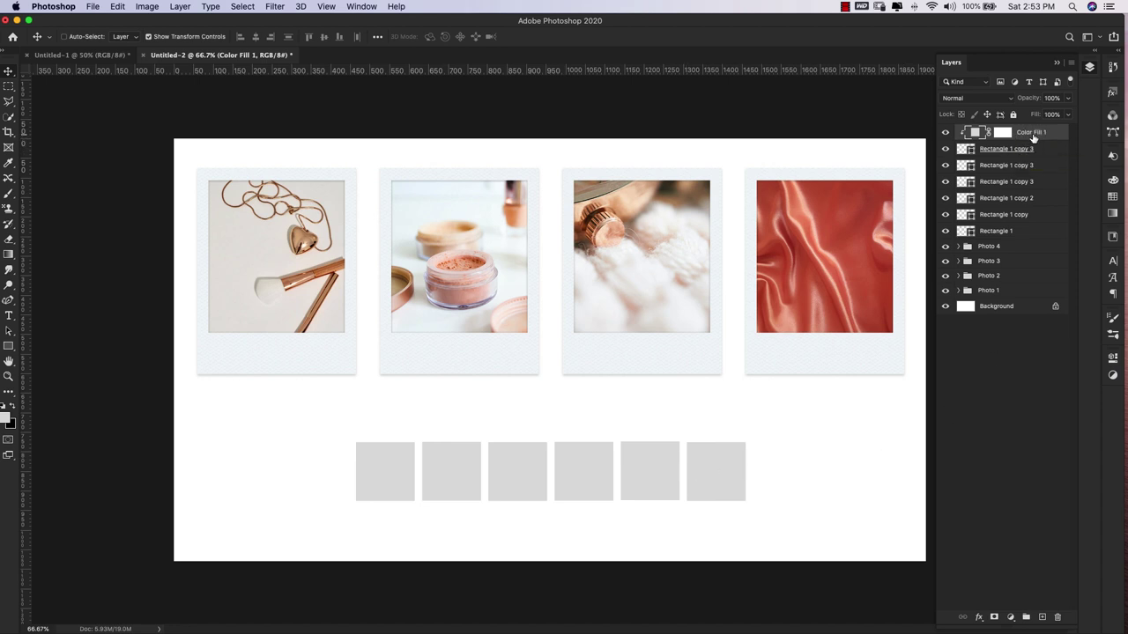
# Step: Copy the colour fill above the next square and clip it with Cmd+Alt+G
pyautogui.moveTo(1031, 134); pyautogui.dragTo(1039, 289)
pyautogui.press('super+alt+g')
pyautogui.press('super+alt+g')
pyautogui.press('super+alt+g')
pyautogui.press('super+alt+g')
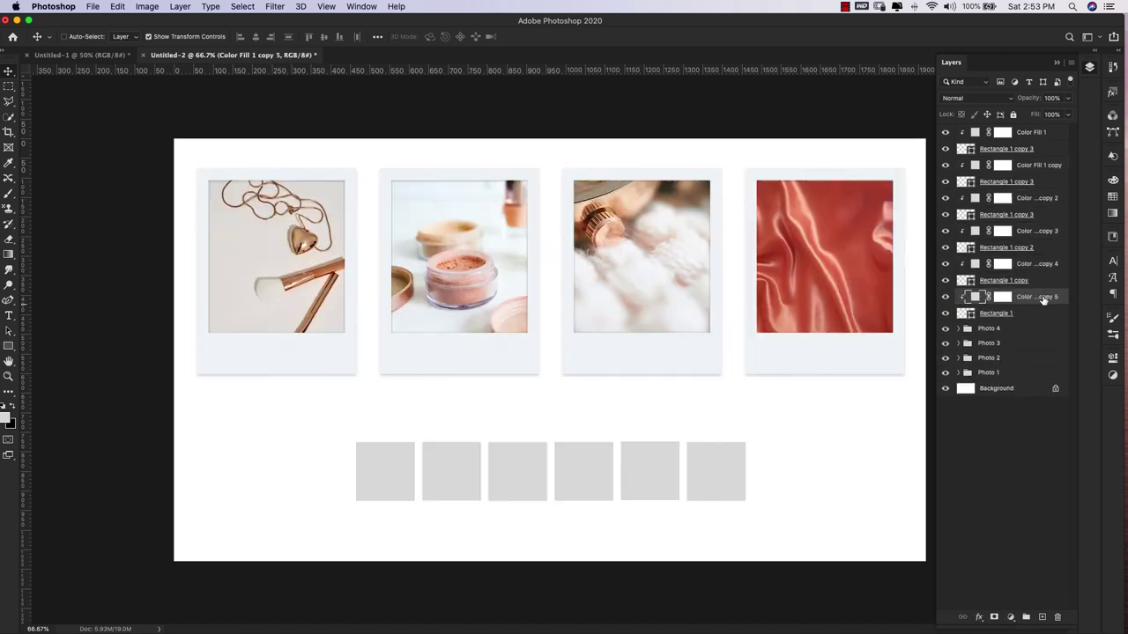
pyautogui.click(1024, 132)
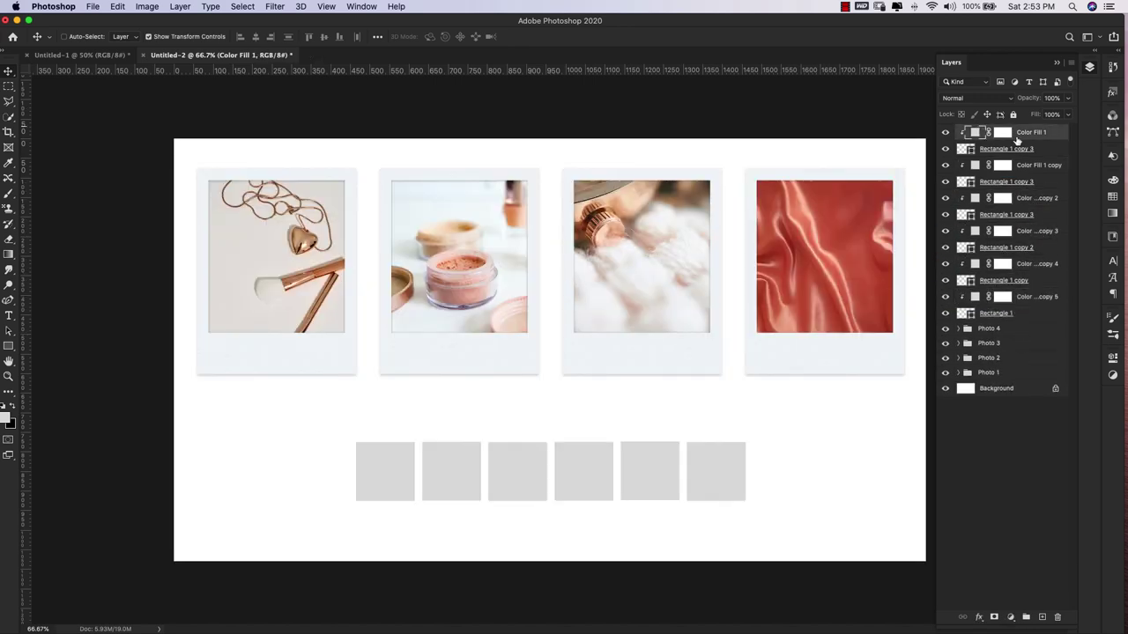
pyautogui.keyDown('shift'); pyautogui.click(1029, 314); pyautogui.keyUp('shift')
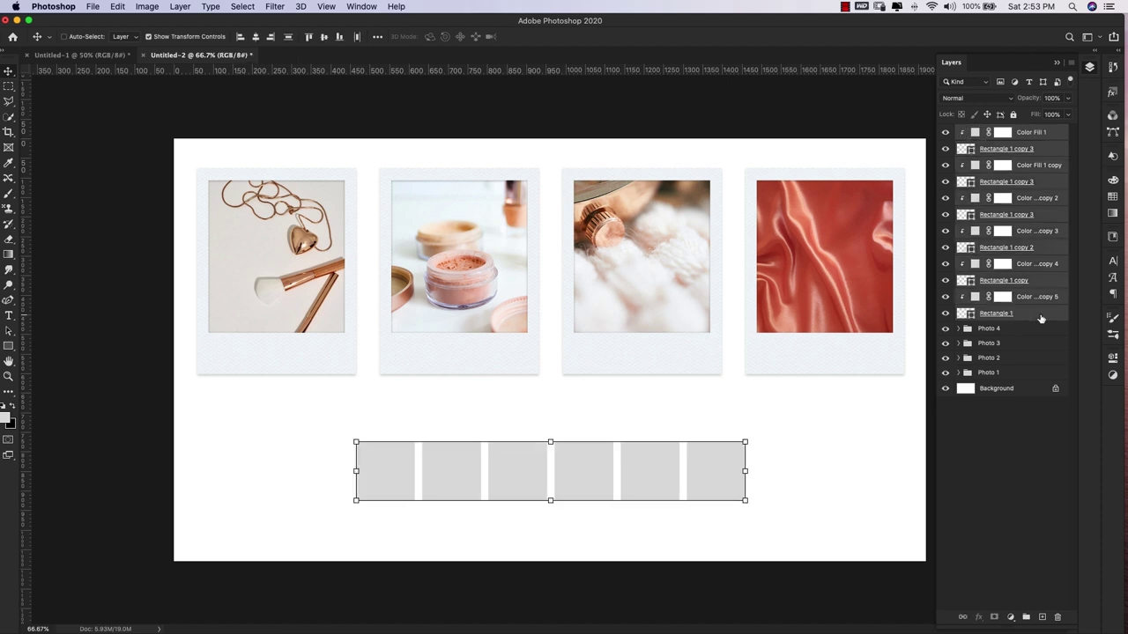
# Step: Group the swatch squares and fills into a group named Colors
pyautogui.press('super+g')
pyautogui.doubleClick(988, 131)
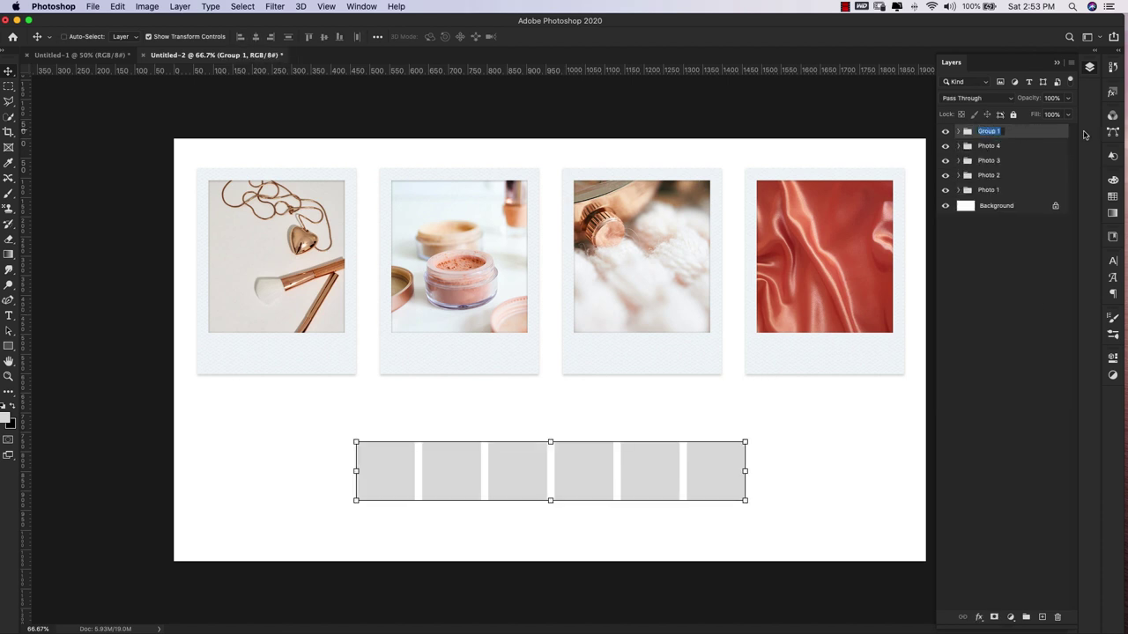
pyautogui.write('Colors')
pyautogui.click(1029, 242)
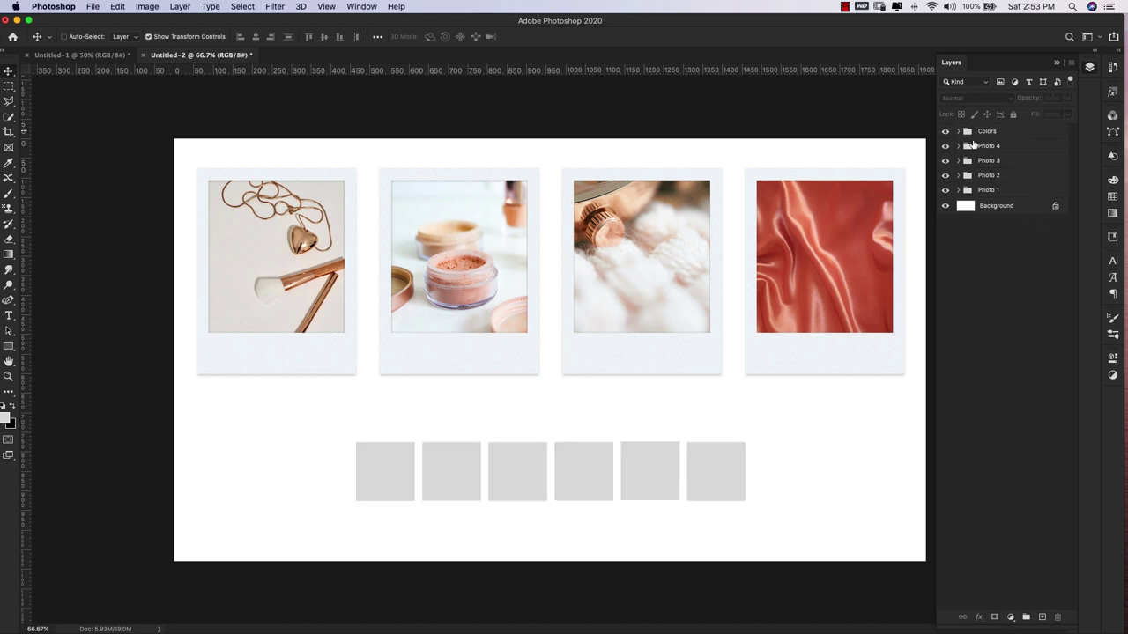
# Step: Group Photo 1–4 into a group named Photos
pyautogui.click(975, 145)
pyautogui.keyDown('shift'); pyautogui.click(1006, 194); pyautogui.keyUp('shift')
pyautogui.press('super+g')
pyautogui.doubleClick(988, 146)
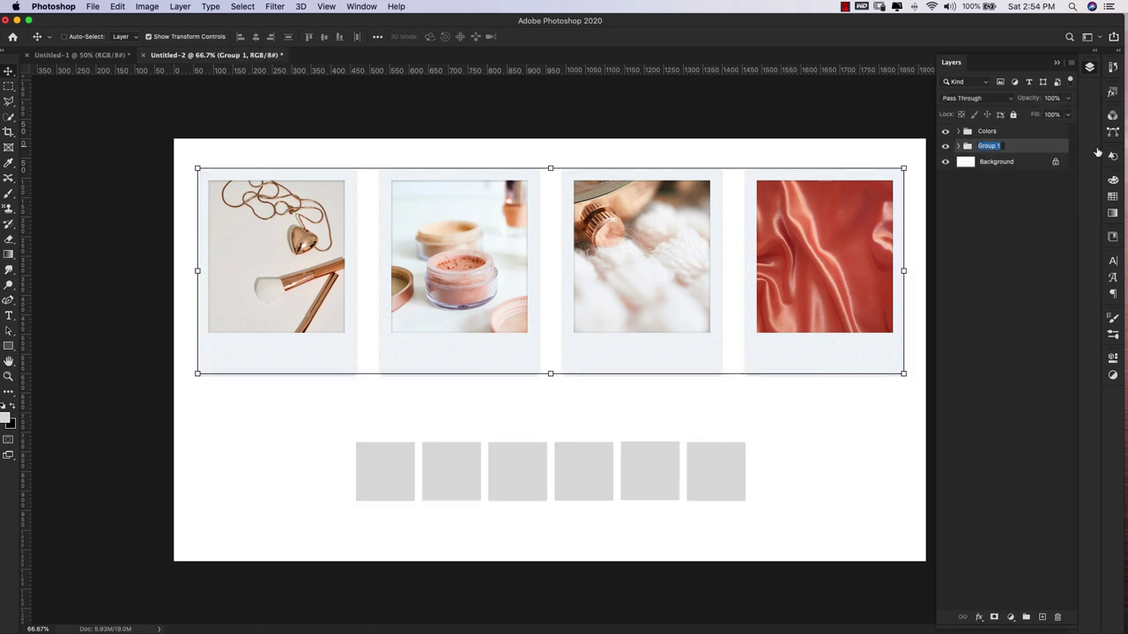
pyautogui.write('Photos')
pyautogui.click(1075, 174)
pyautogui.hotkey('alt', ']')
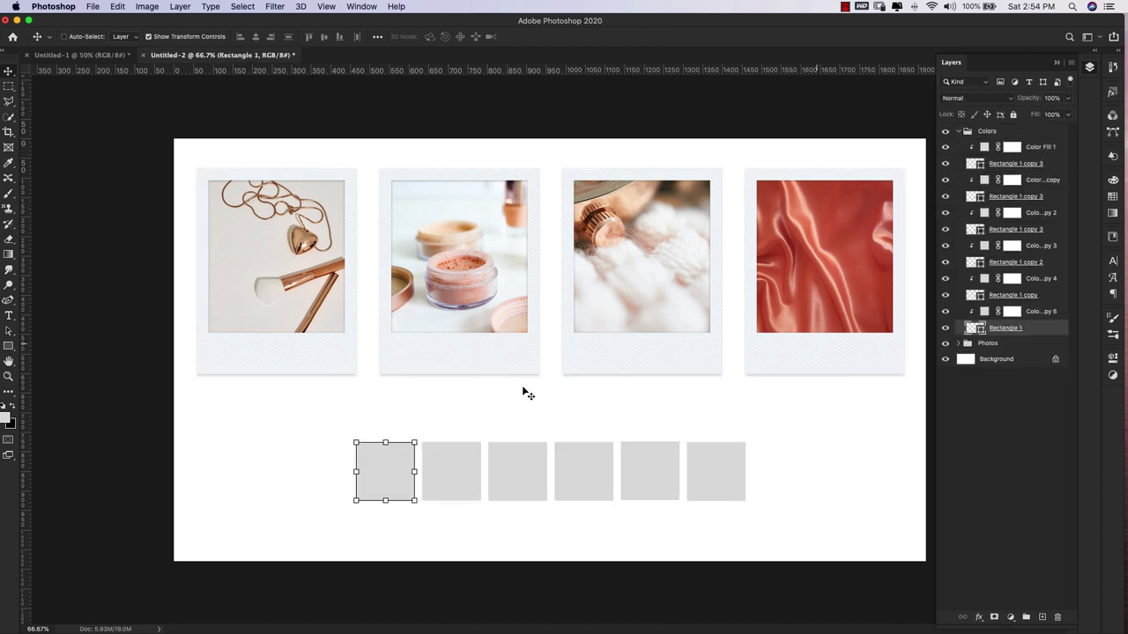
# Step: Sample beige, peach and tan from the photos into the first three swatch fills
pyautogui.doubleClick(985, 312)
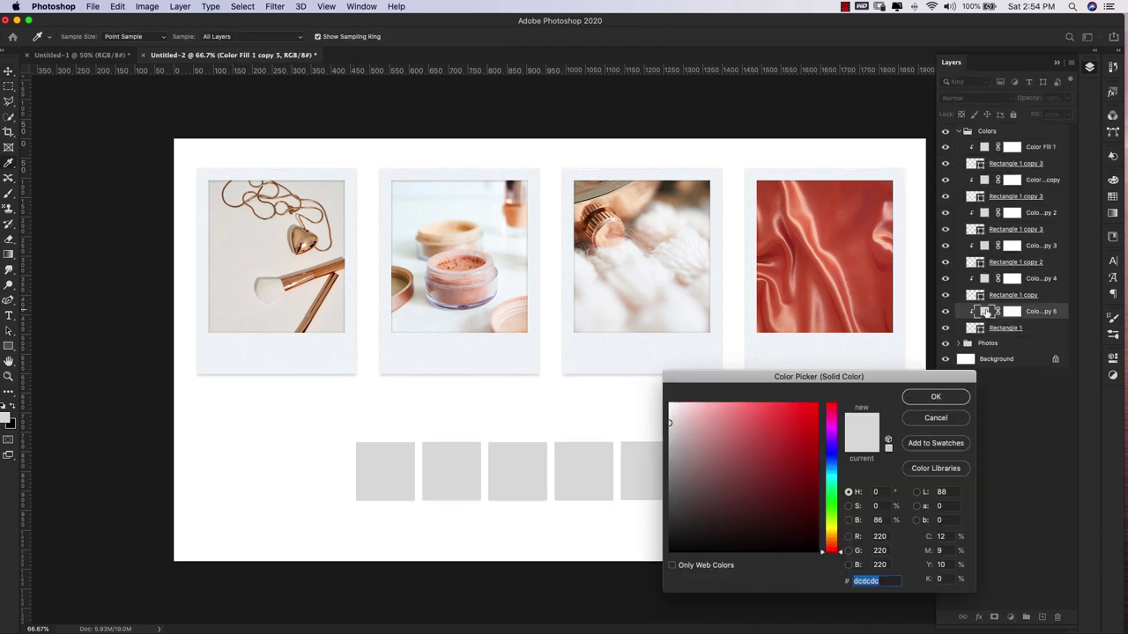
pyautogui.click(652, 231)
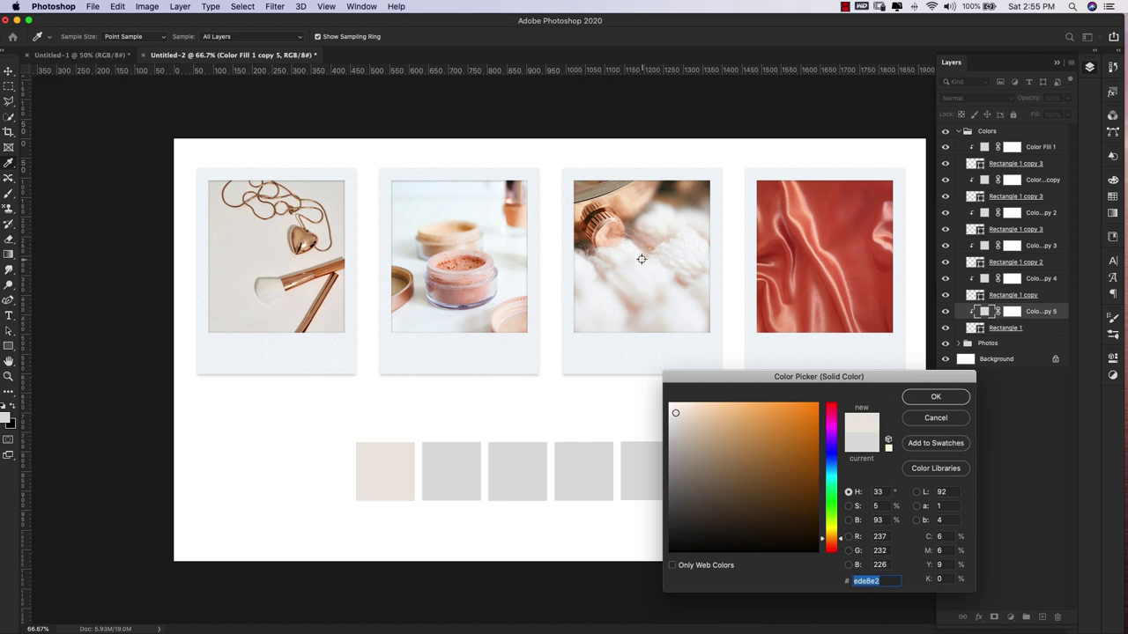
pyautogui.click(935, 398)
pyautogui.doubleClick(985, 278)
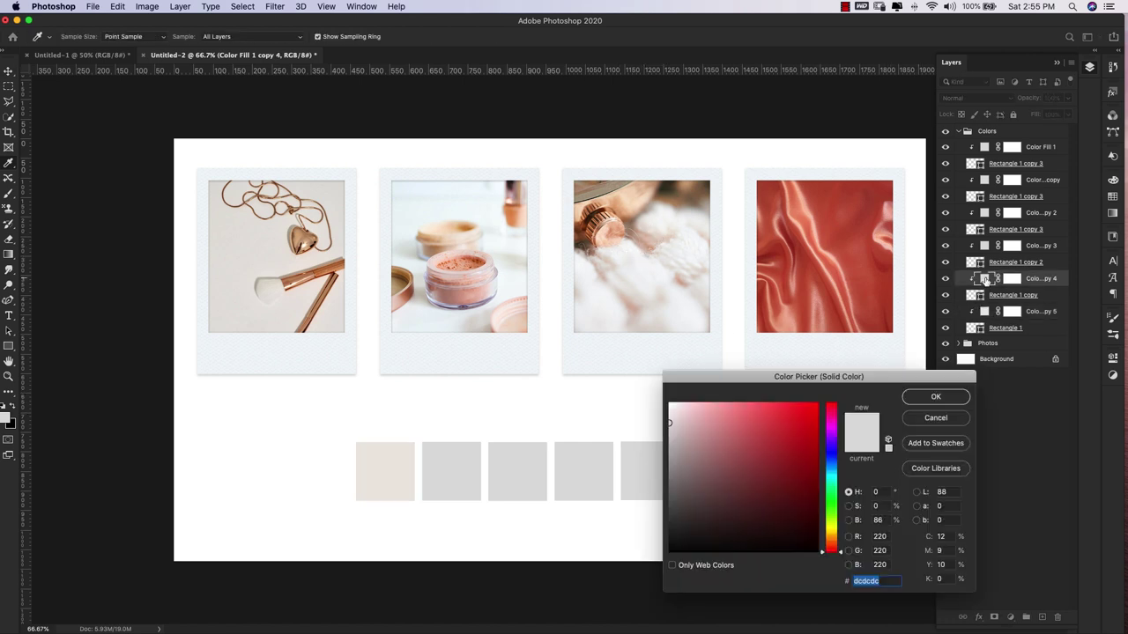
pyautogui.click(453, 229)
pyautogui.click(935, 398)
pyautogui.doubleClick(984, 246)
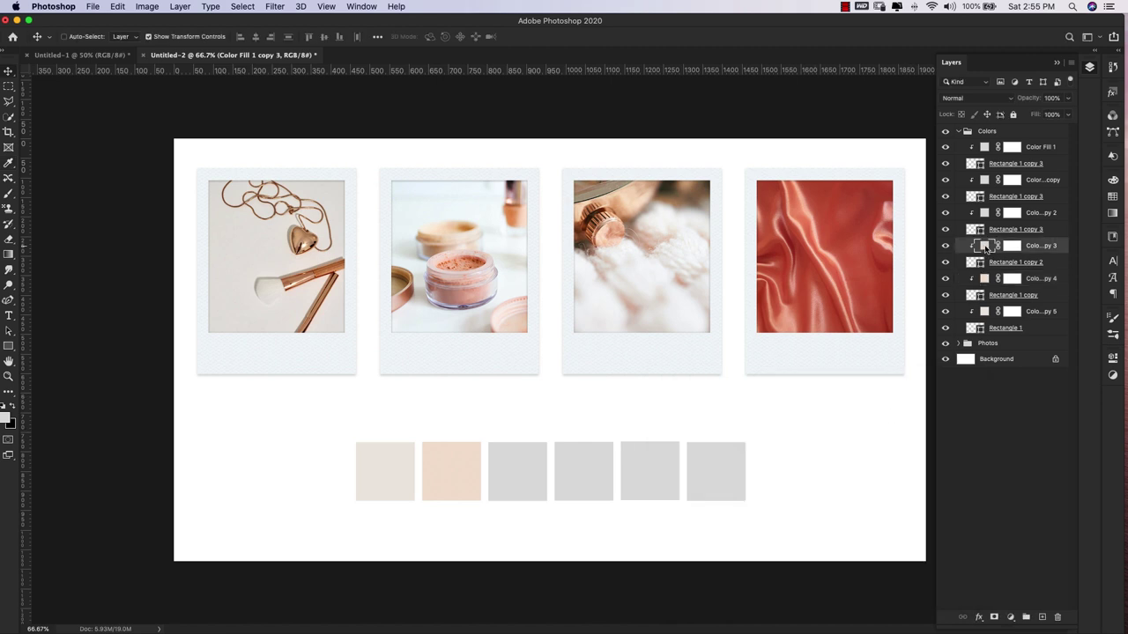
pyautogui.click(301, 238)
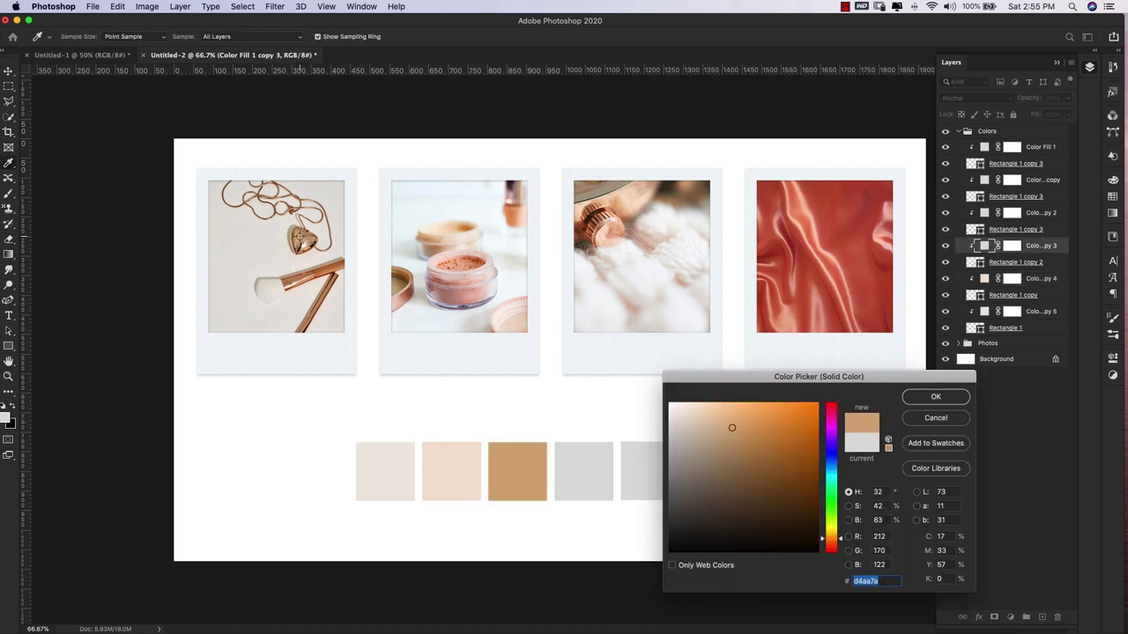
pyautogui.click(936, 397)
# Step: Sample rust, orange and red from the photos into the last three swatch fills
pyautogui.doubleClick(984, 213)
pyautogui.click(324, 269)
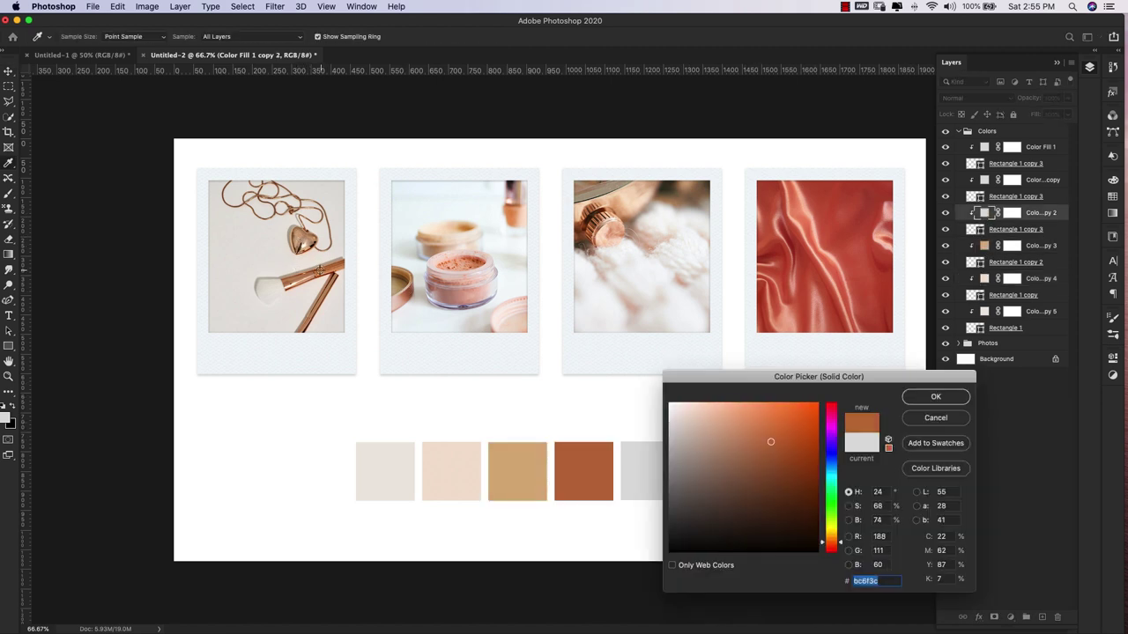
pyautogui.click(319, 272)
pyautogui.click(918, 399)
pyautogui.doubleClick(985, 180)
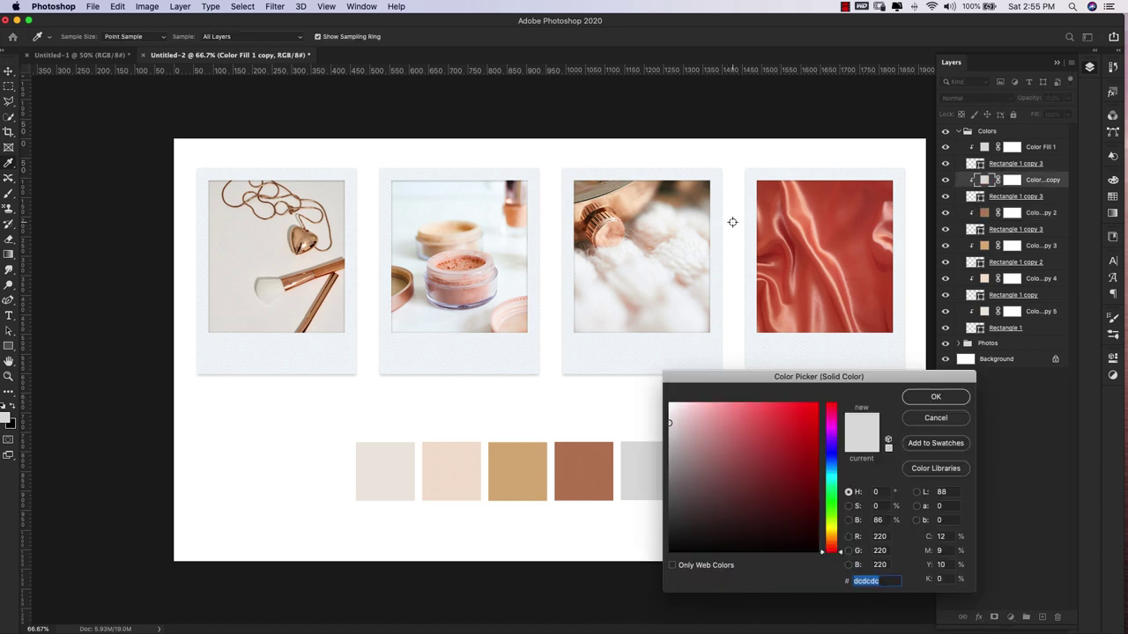
pyautogui.click(457, 265)
pyautogui.click(958, 397)
pyautogui.doubleClick(984, 147)
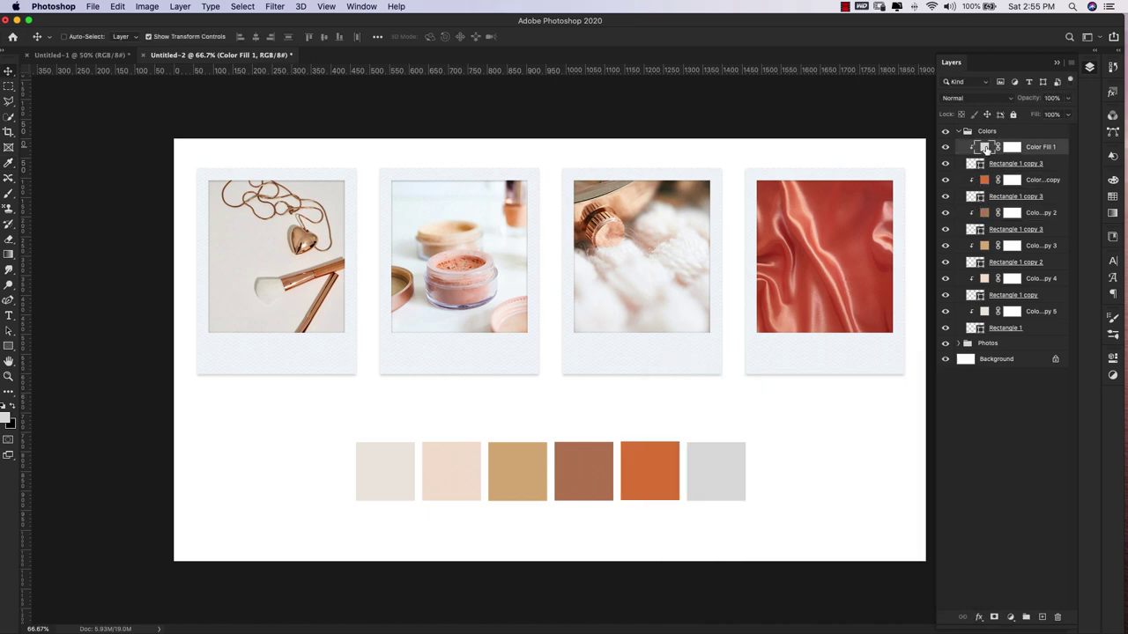
pyautogui.click(824, 265)
pyautogui.moveTo(819, 376); pyautogui.dragTo(403, 155)
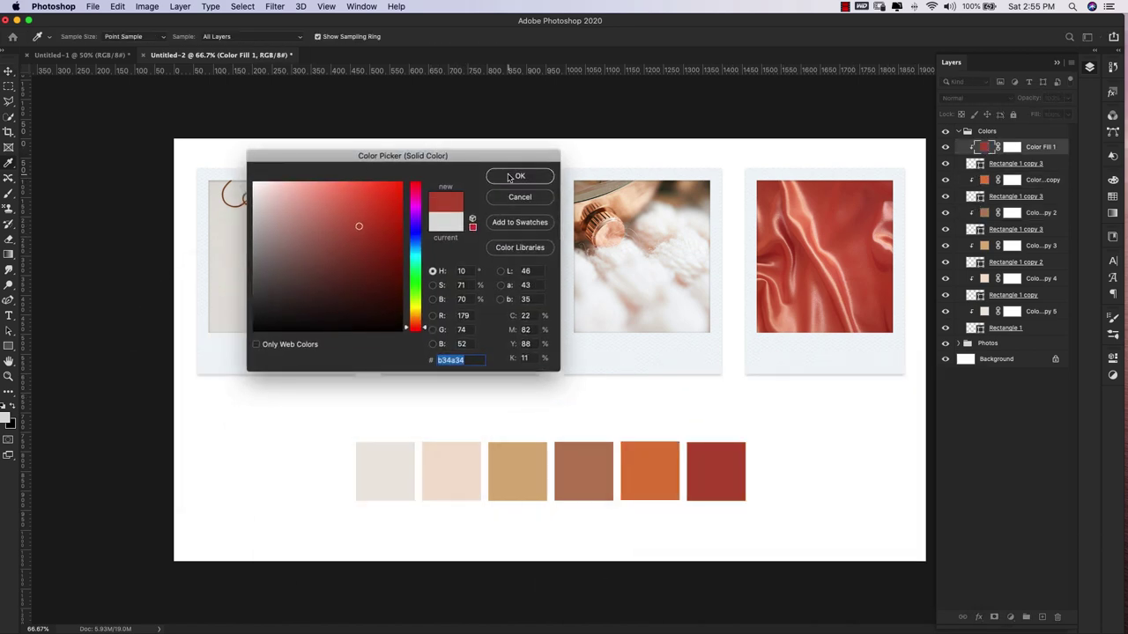
pyautogui.moveTo(795, 259); pyautogui.dragTo(844, 222)
pyautogui.press('Return')
# Step: Select the Background layer and sample a taupe-brown foreground colour from the cosmetics photo
pyautogui.press('v')
pyautogui.click(1052, 361)
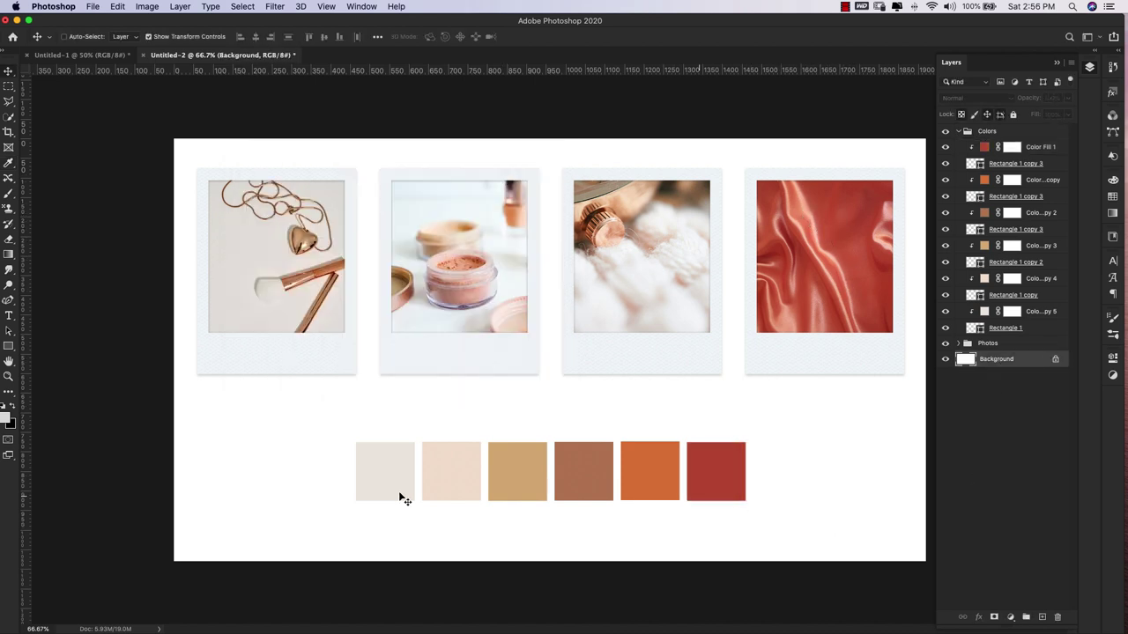
pyautogui.click(9, 422)
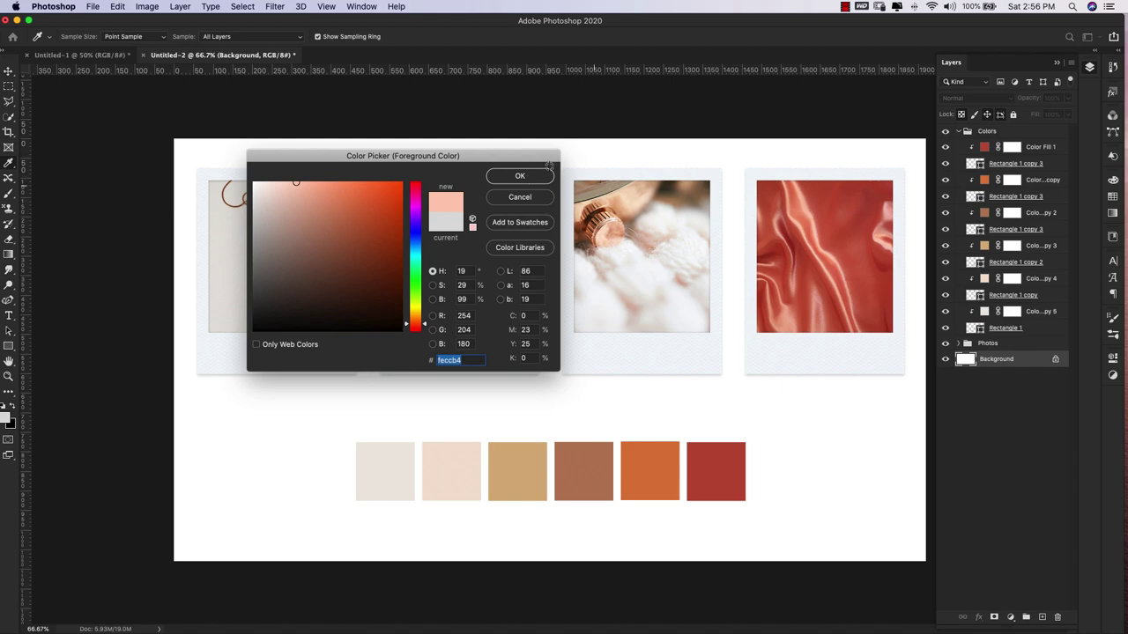
pyautogui.moveTo(405, 148); pyautogui.dragTo(684, 185)
pyautogui.moveTo(369, 234)
pyautogui.mouseDown()
pyautogui.moveTo(436, 240)
pyautogui.moveTo(418, 211)
pyautogui.moveTo(427, 254)
pyautogui.mouseUp()
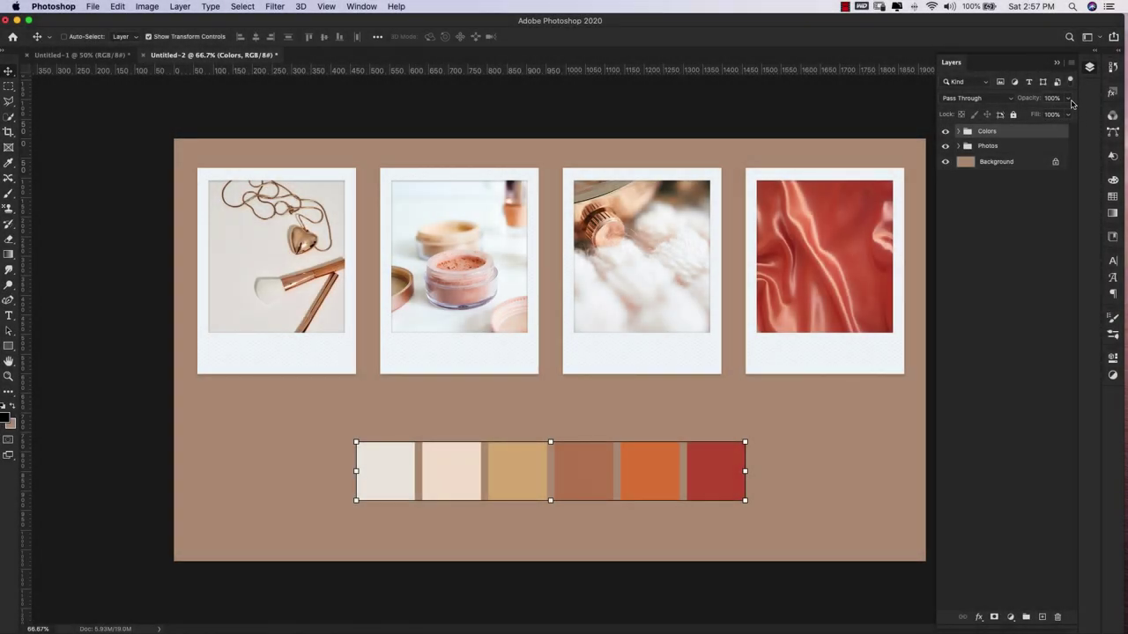
# Step: Give the Colors swatch group a #323232 drop shadow at 20% opacity and 5 px size
pyautogui.doubleClick(1056, 132)
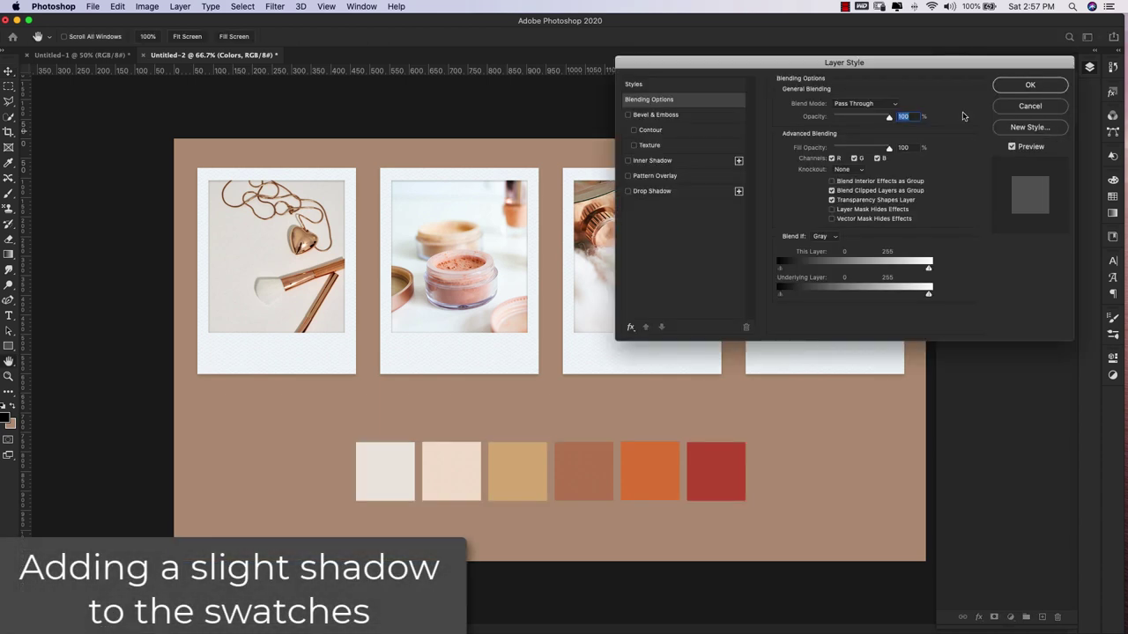
pyautogui.click(643, 192)
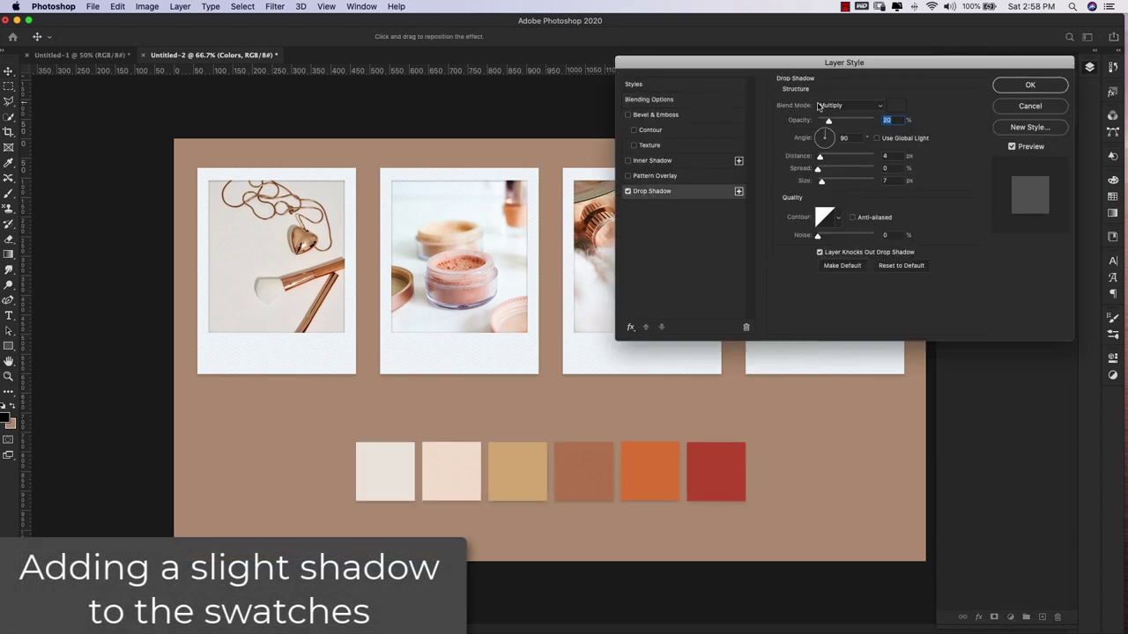
pyautogui.click(894, 106)
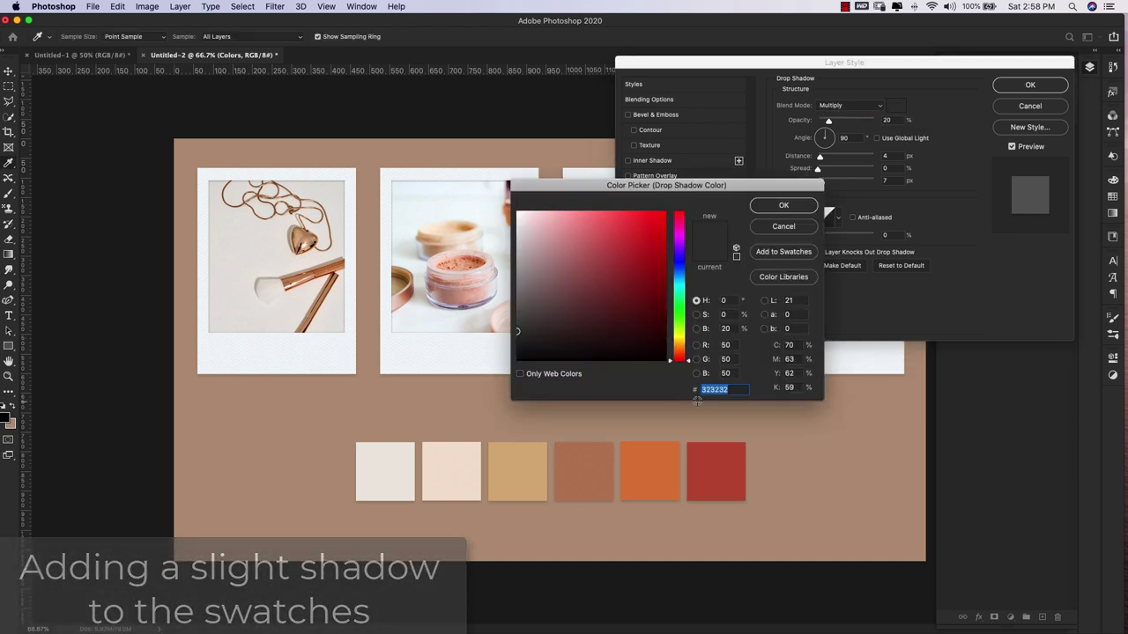
pyautogui.click(783, 206)
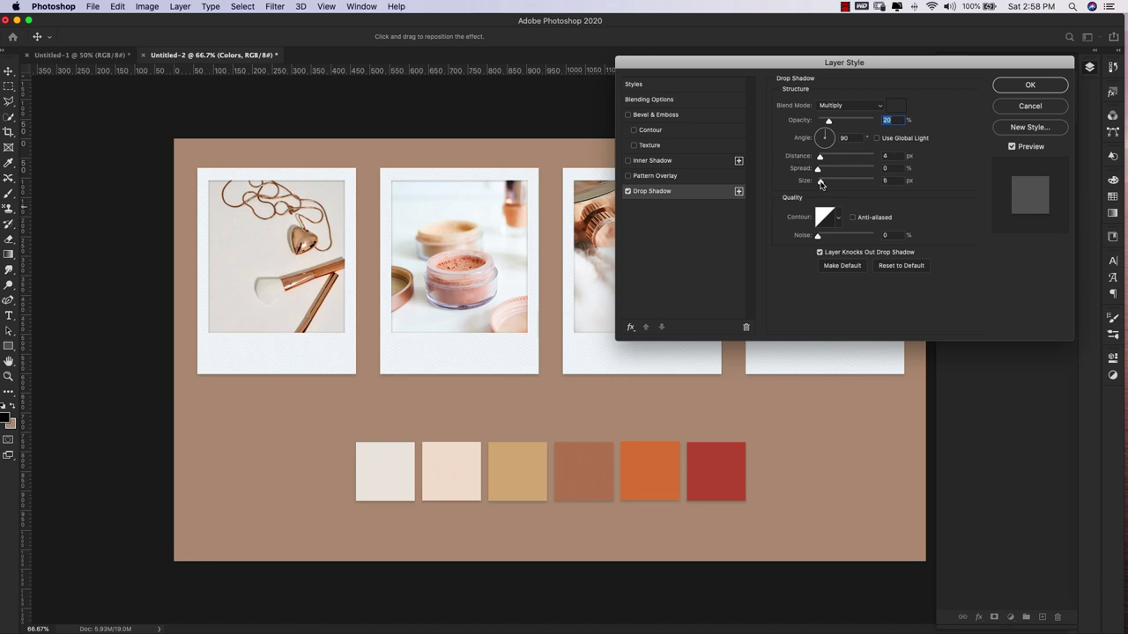
pyautogui.click(820, 182)
pyautogui.click(1018, 88)
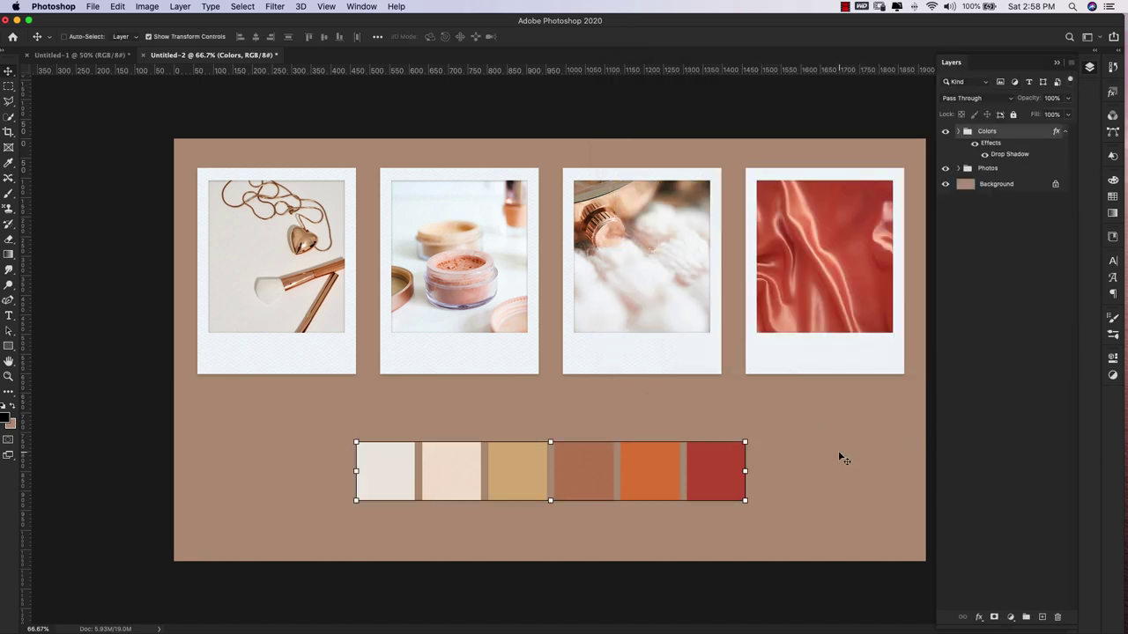
# Step: Move the Photos group of four polaroids down about 24 px toward the swatches
pyautogui.press('super+alt+a')
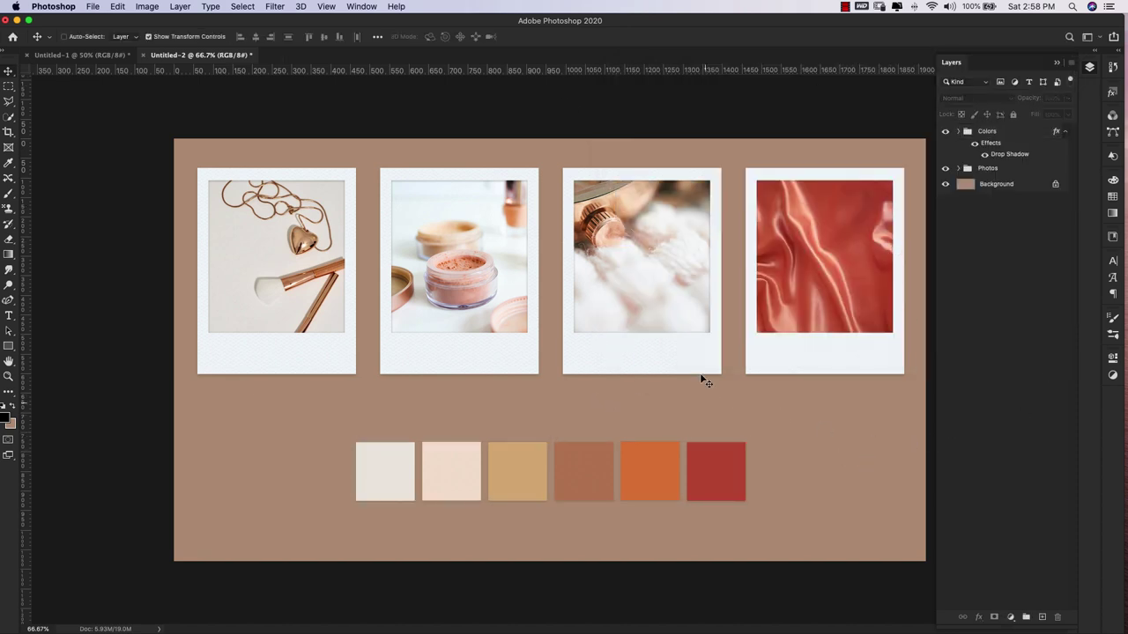
pyautogui.click(986, 168)
pyautogui.moveTo(805, 234); pyautogui.dragTo(807, 255)
pyautogui.press('super+alt+a')
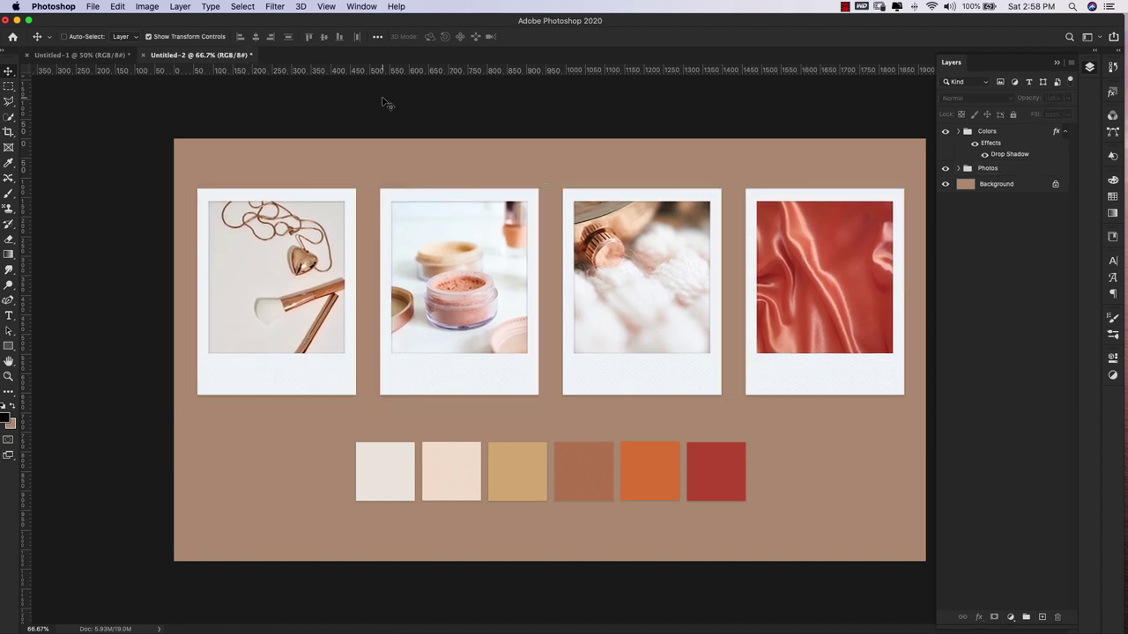
pyautogui.click(91, 7)
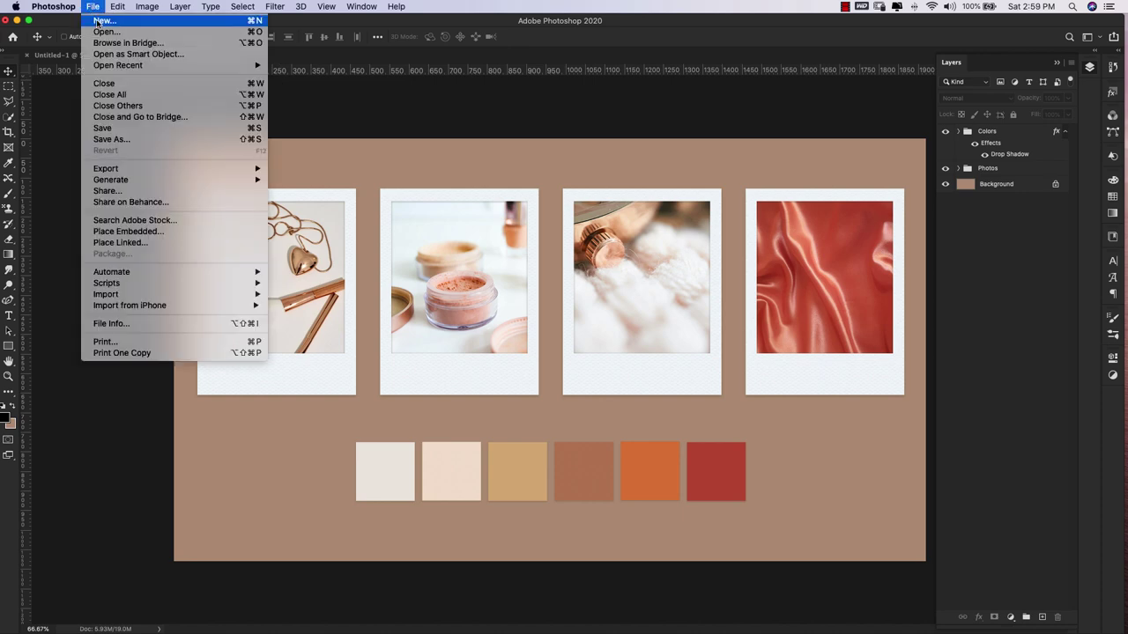
# Step: Open the eucalyptus-in-glass-vase JPEG from the mood board folder as a new document
pyautogui.click(104, 32)
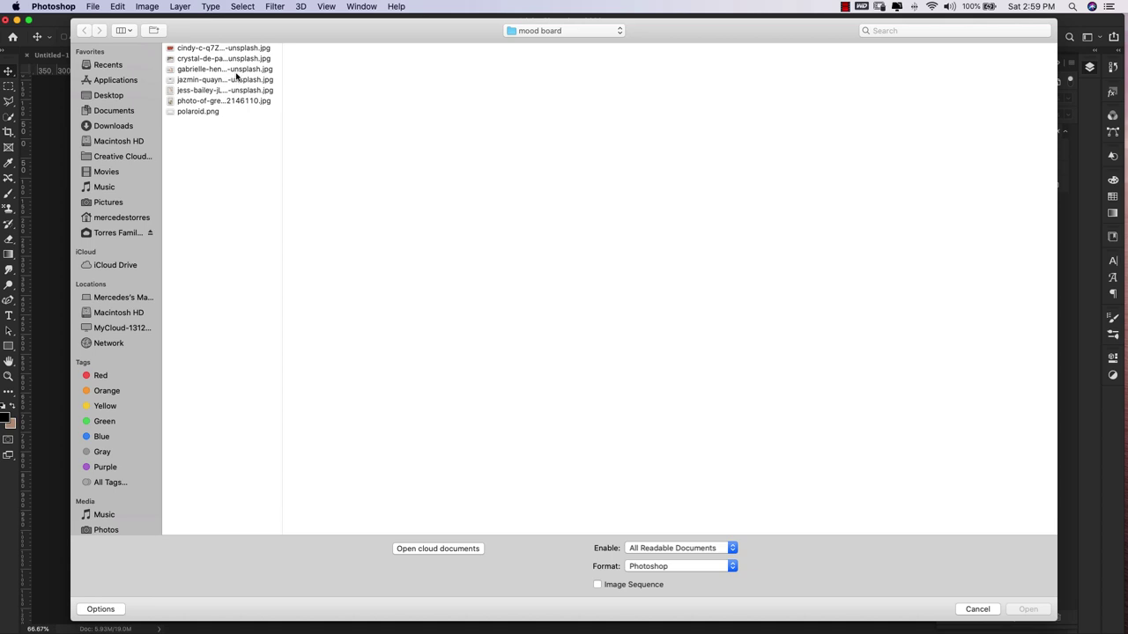
pyautogui.click(197, 102)
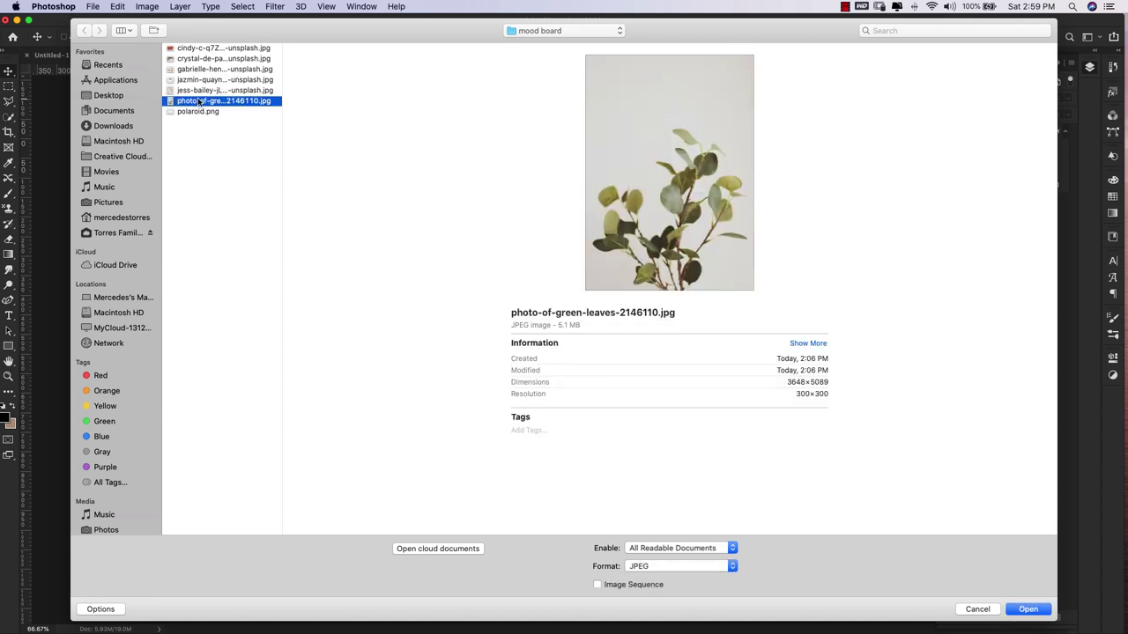
pyautogui.click(197, 91)
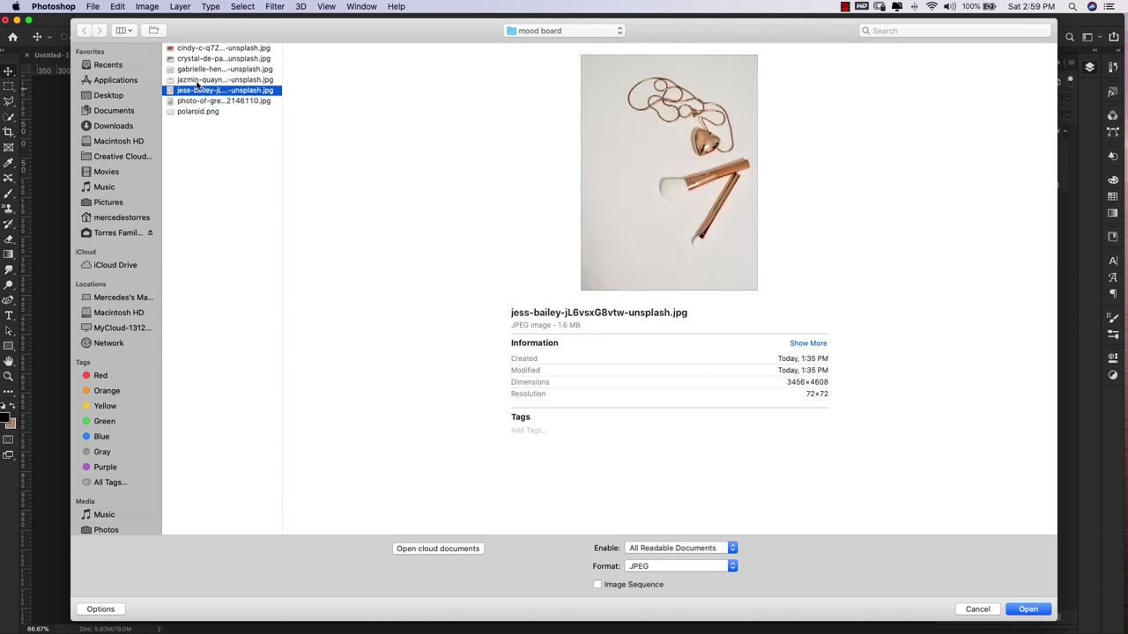
pyautogui.click(202, 80)
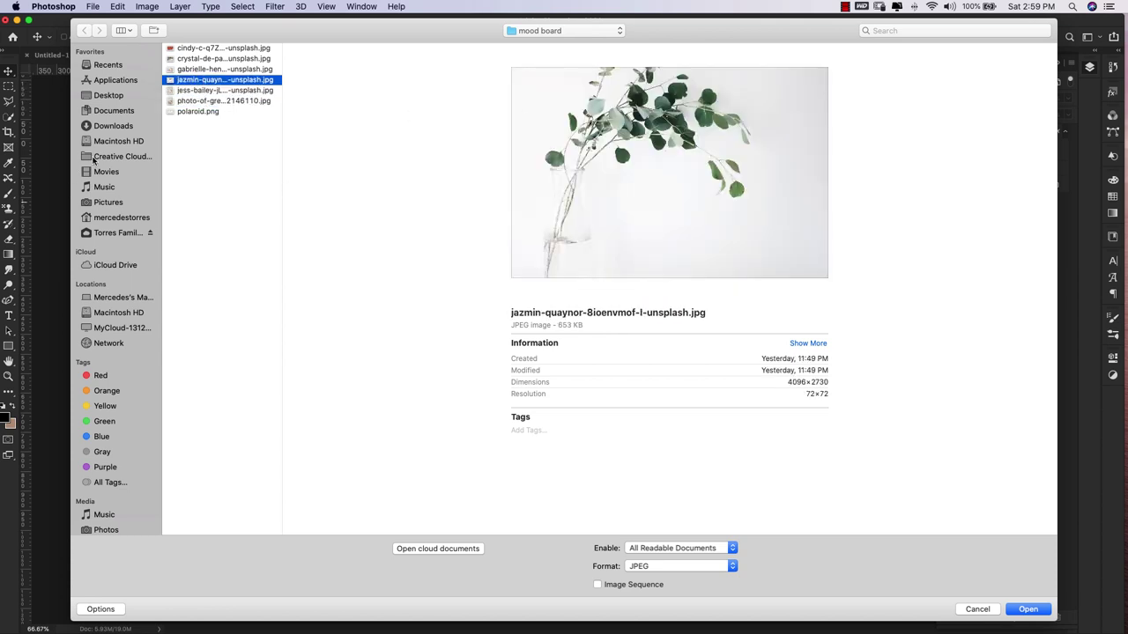
pyautogui.click(185, 102)
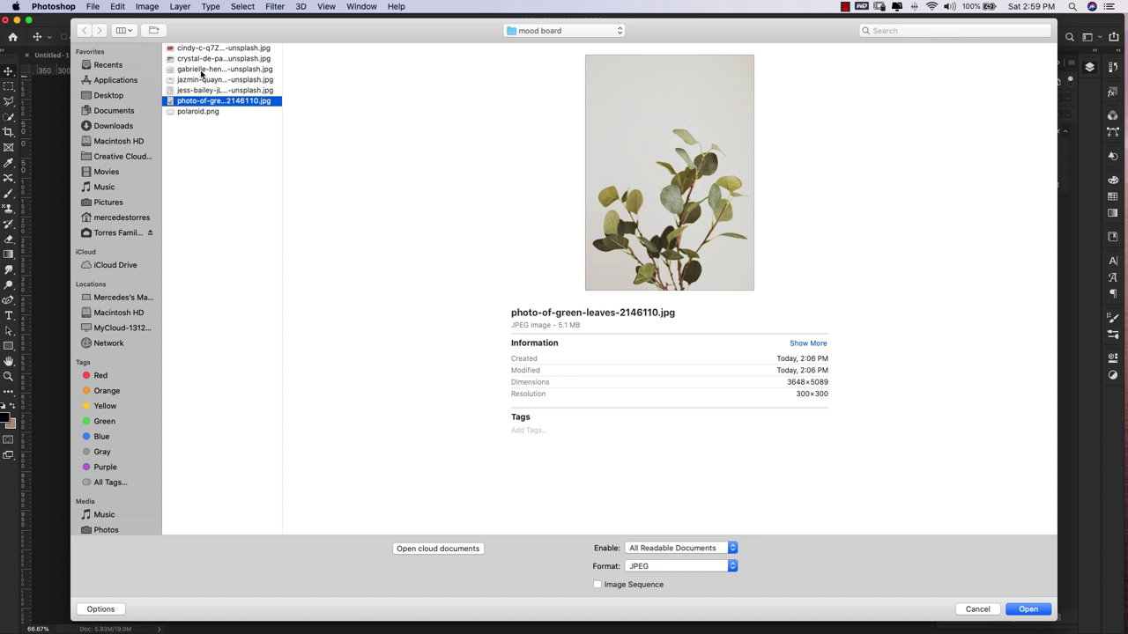
pyautogui.click(192, 81)
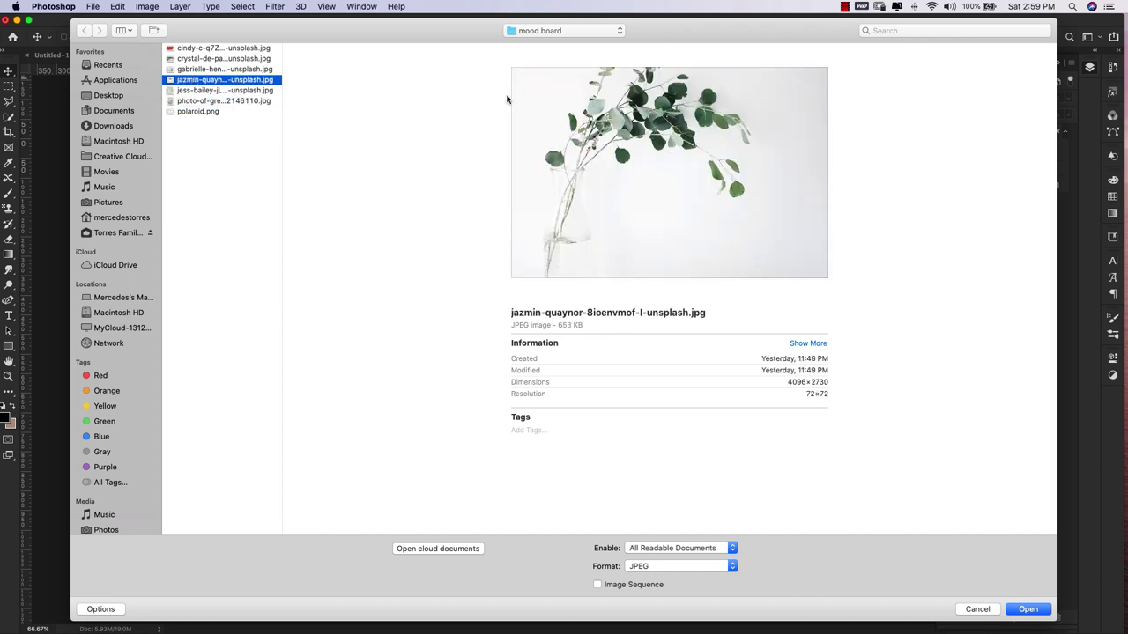
pyautogui.click(1029, 609)
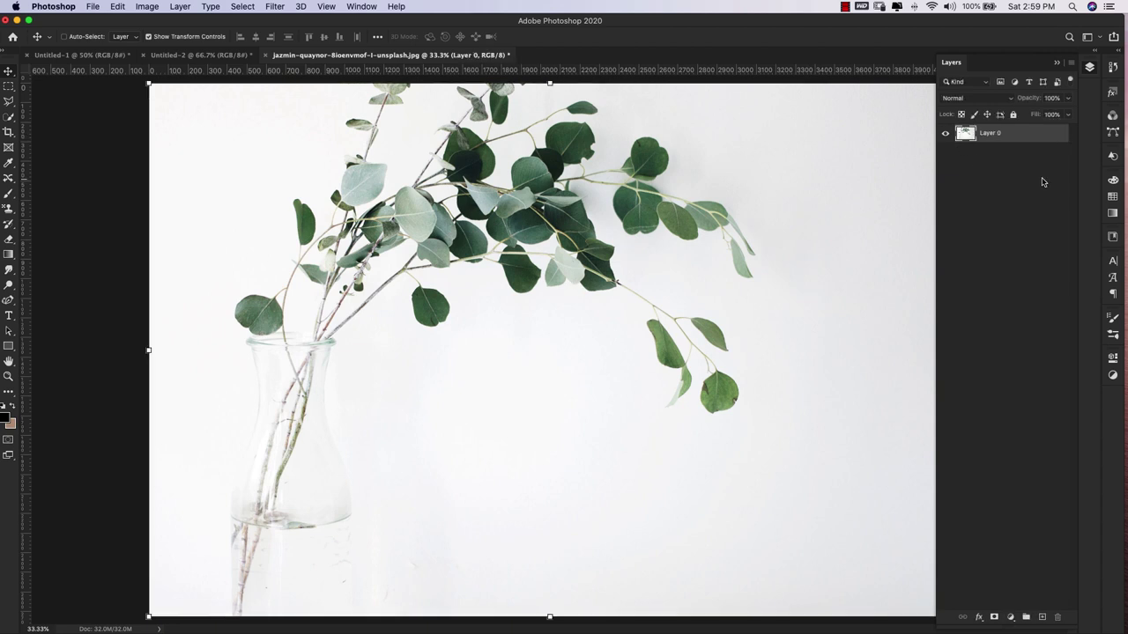
# Step: Zoom out to fit the eucalyptus photo and show Layer 0's properties (4096 × 2730 px)
pyautogui.press('z')
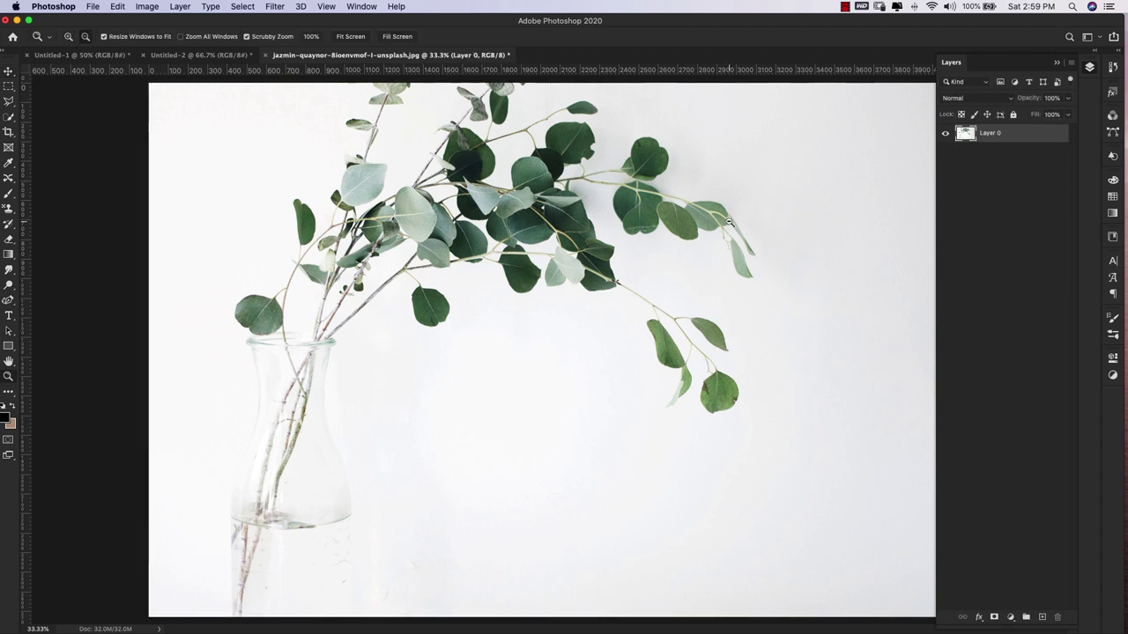
pyautogui.press('super+minus')
pyautogui.press('super+minus')
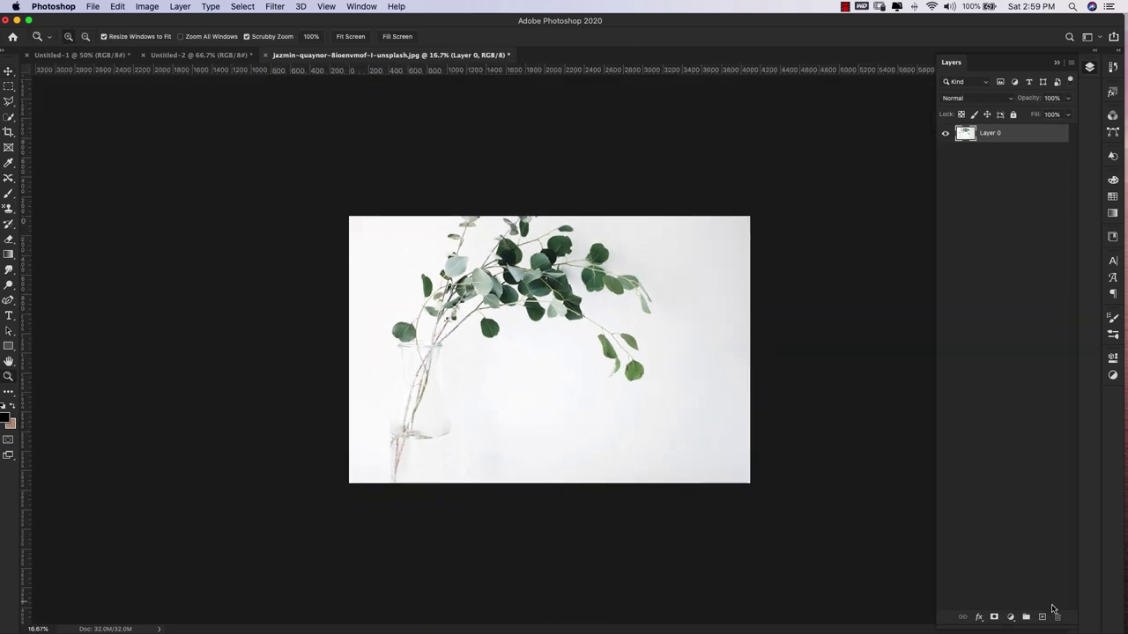
pyautogui.click(1113, 359)
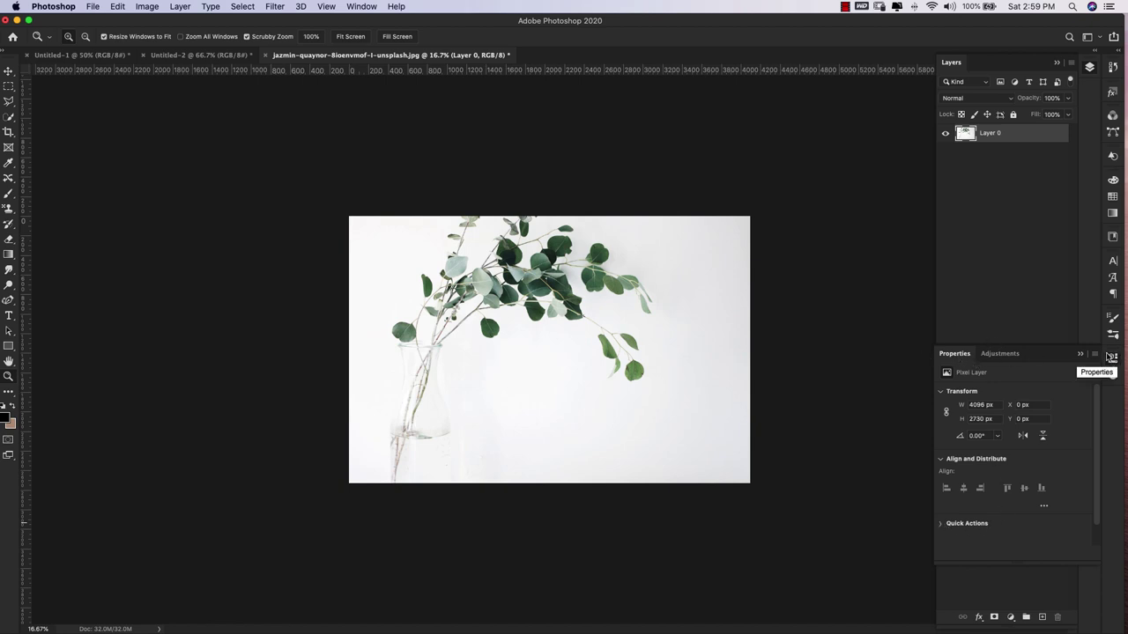
# Step: Run the Remove Background quick action on Layer 0 to mask out the white backdrop
pyautogui.click(362, 7)
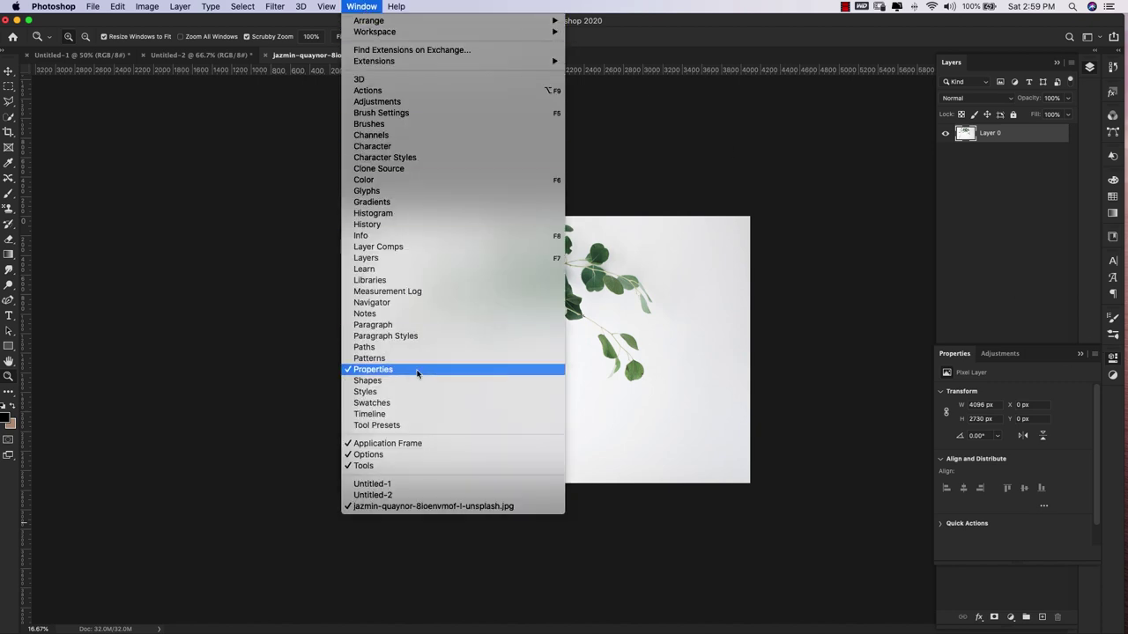
pyautogui.click(850, 377)
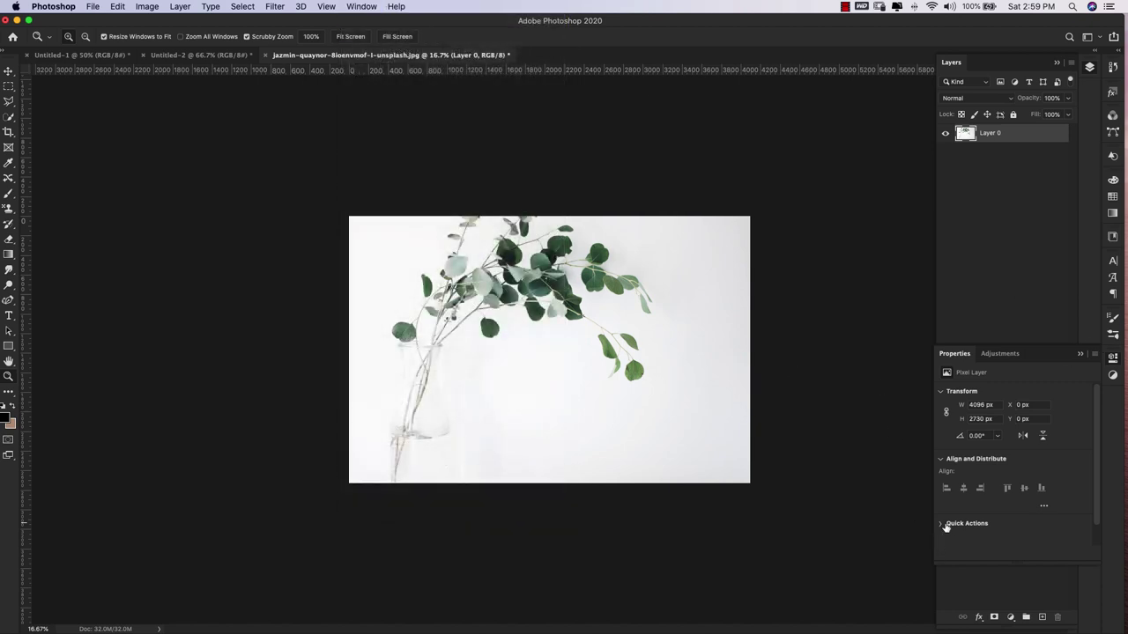
pyautogui.click(942, 524)
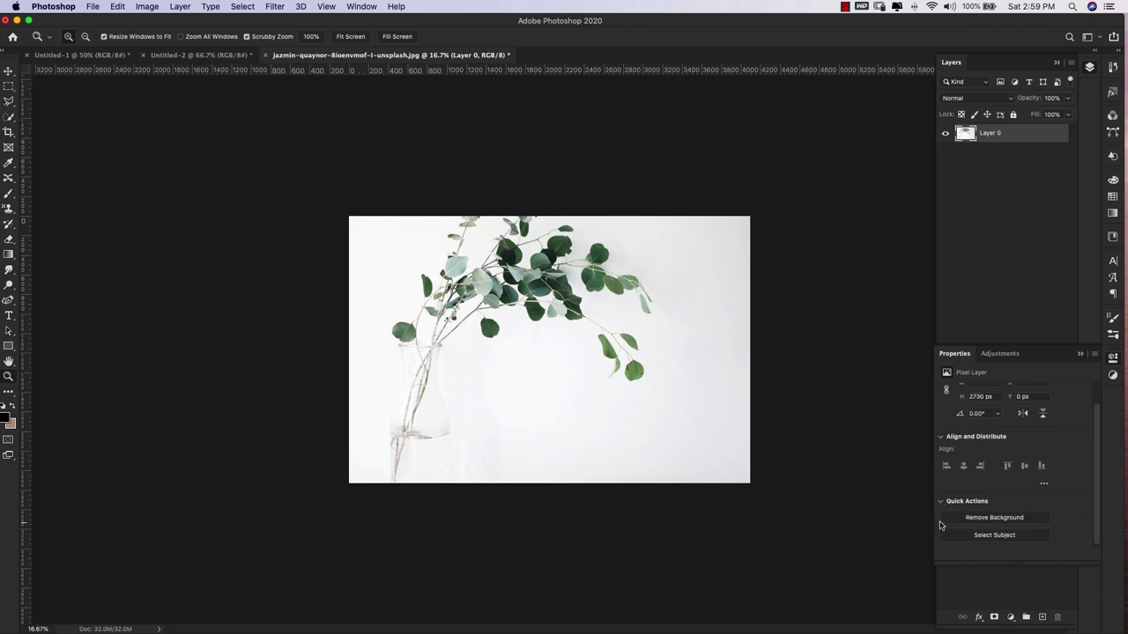
pyautogui.click(994, 519)
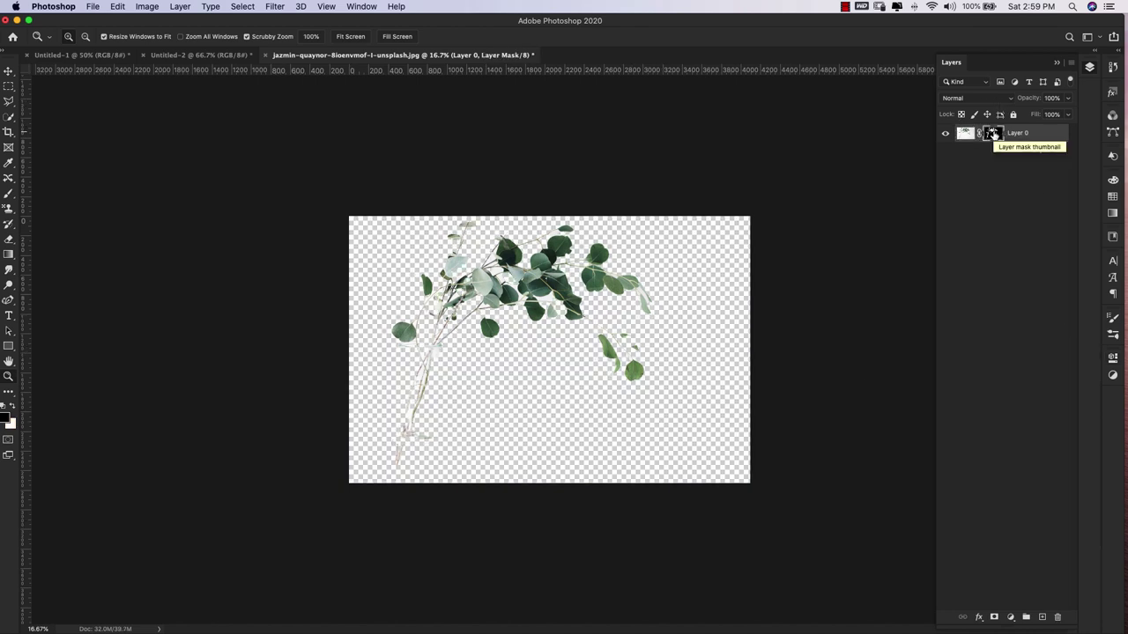
# Step: Paint out the lower stem on the mask with a 175 px brush, then apply the mask
pyautogui.press('b')
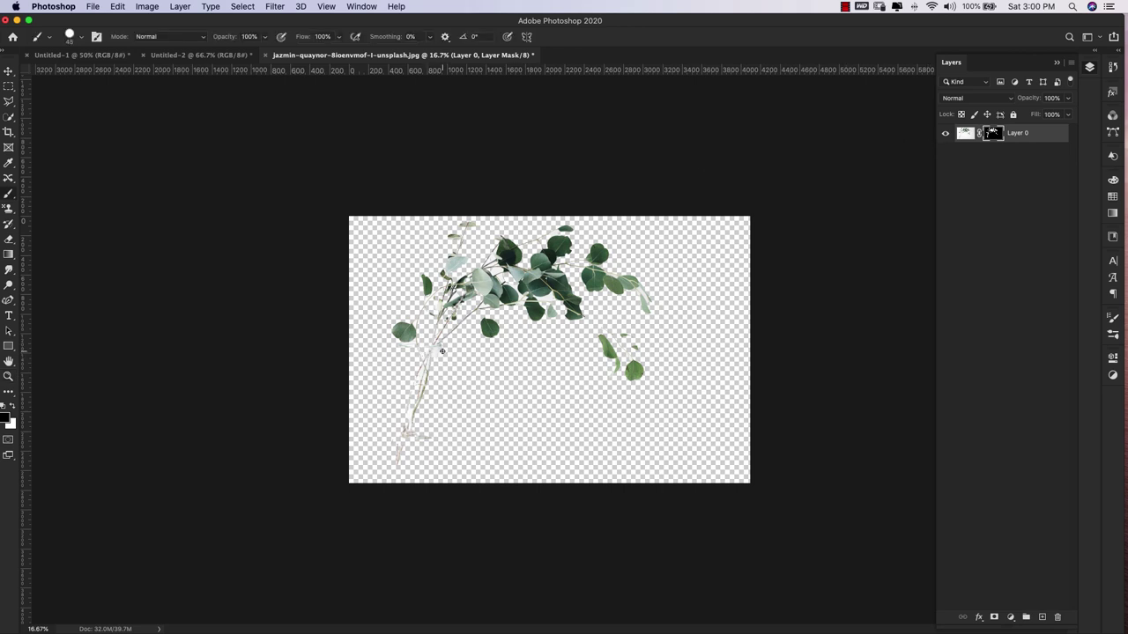
pyautogui.press(']')
pyautogui.press(']')
pyautogui.press(']')
pyautogui.press(']')
pyautogui.press(']')
pyautogui.press(']')
pyautogui.press(']')
pyautogui.press(']')
pyautogui.moveTo(436, 355)
pyautogui.mouseDown()
pyautogui.moveTo(417, 381)
pyautogui.moveTo(434, 379)
pyautogui.moveTo(407, 355)
pyautogui.moveTo(425, 377)
pyautogui.moveTo(513, 380)
pyautogui.moveTo(420, 413)
pyautogui.mouseUp()
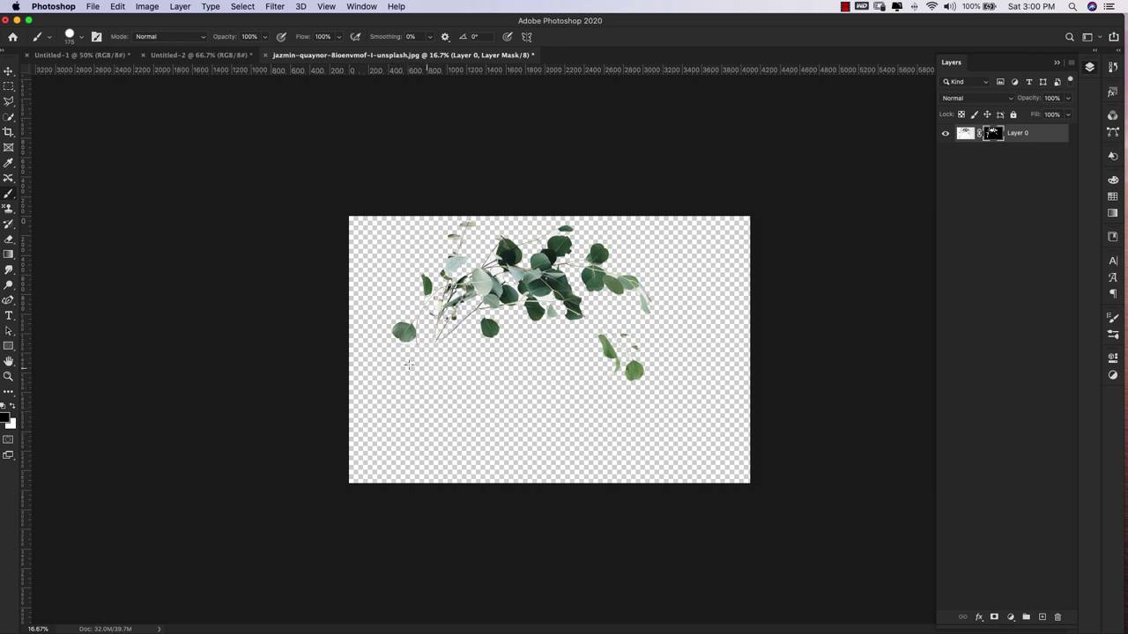
pyautogui.click(1020, 233)
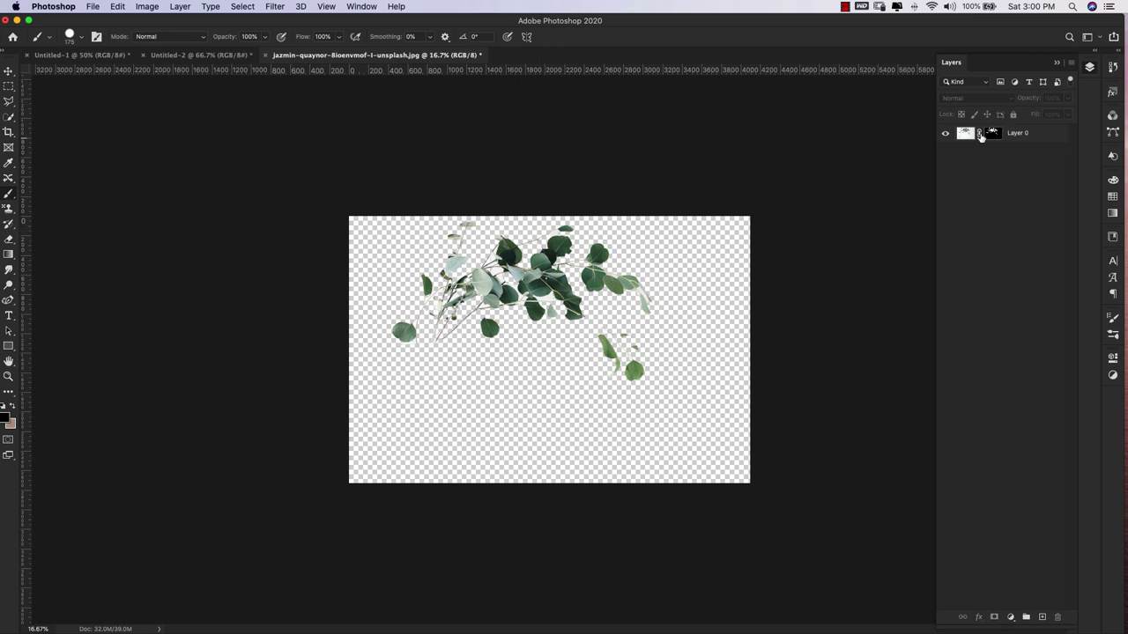
pyautogui.rightClick(982, 136)
pyautogui.click(1001, 163)
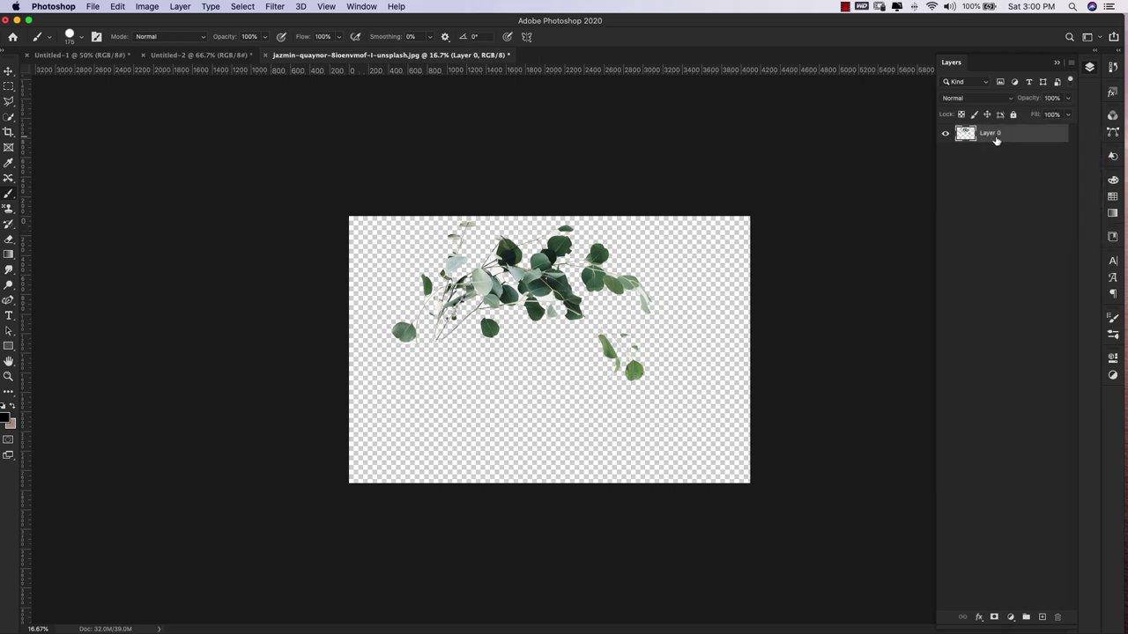
# Step: Add a black-filled Layer 1 beneath Layer 0 and zoom in on the leaves' white fringes
pyautogui.click(1041, 618)
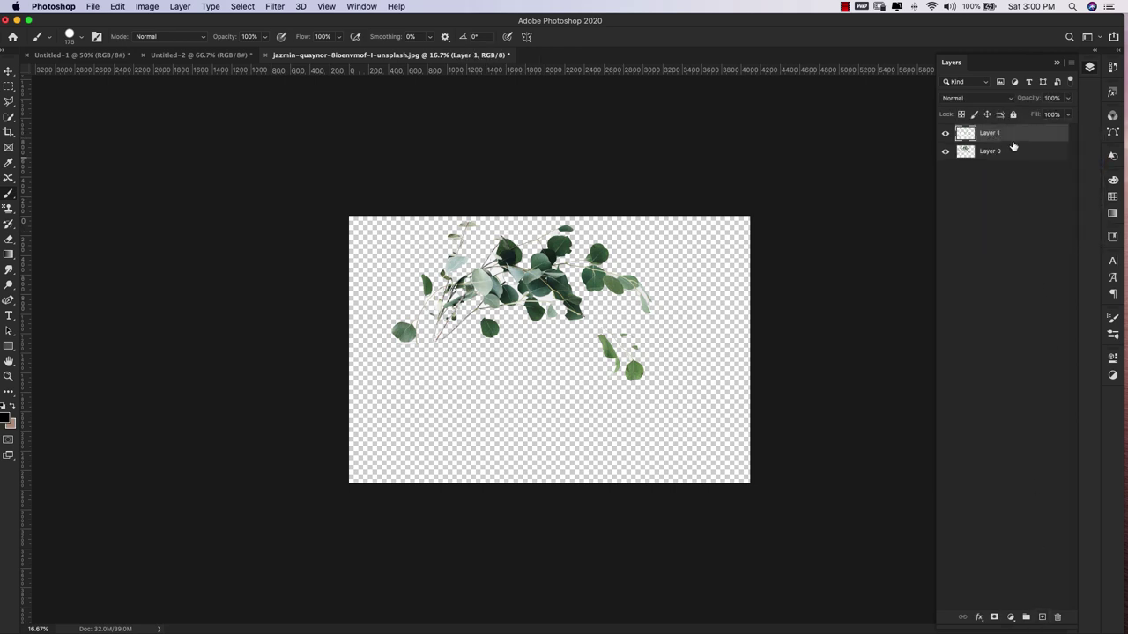
pyautogui.moveTo(1013, 147); pyautogui.dragTo(1011, 164)
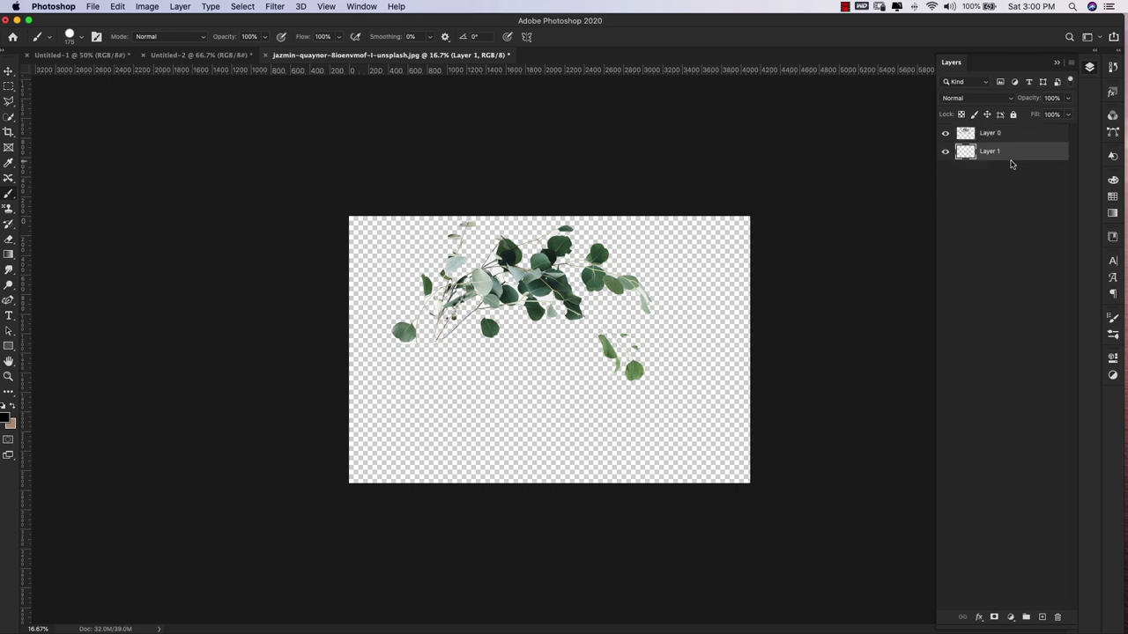
pyautogui.press('x')
pyautogui.press('super+BackSpace')
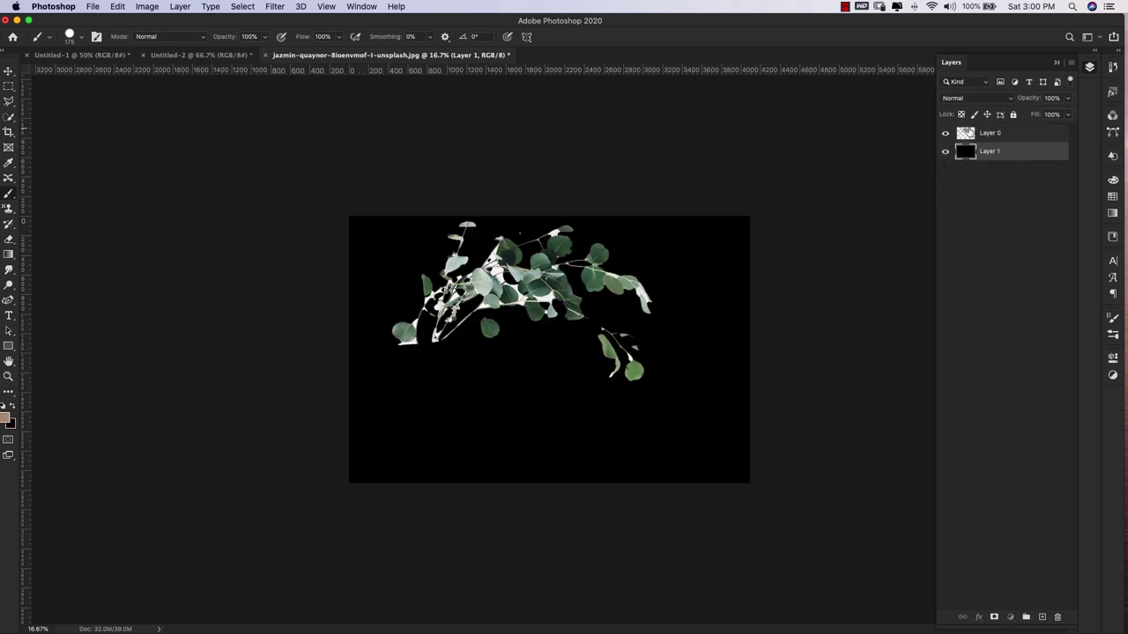
pyautogui.click(969, 133)
pyautogui.press('z')
pyautogui.click(555, 288)
pyautogui.click(556, 288)
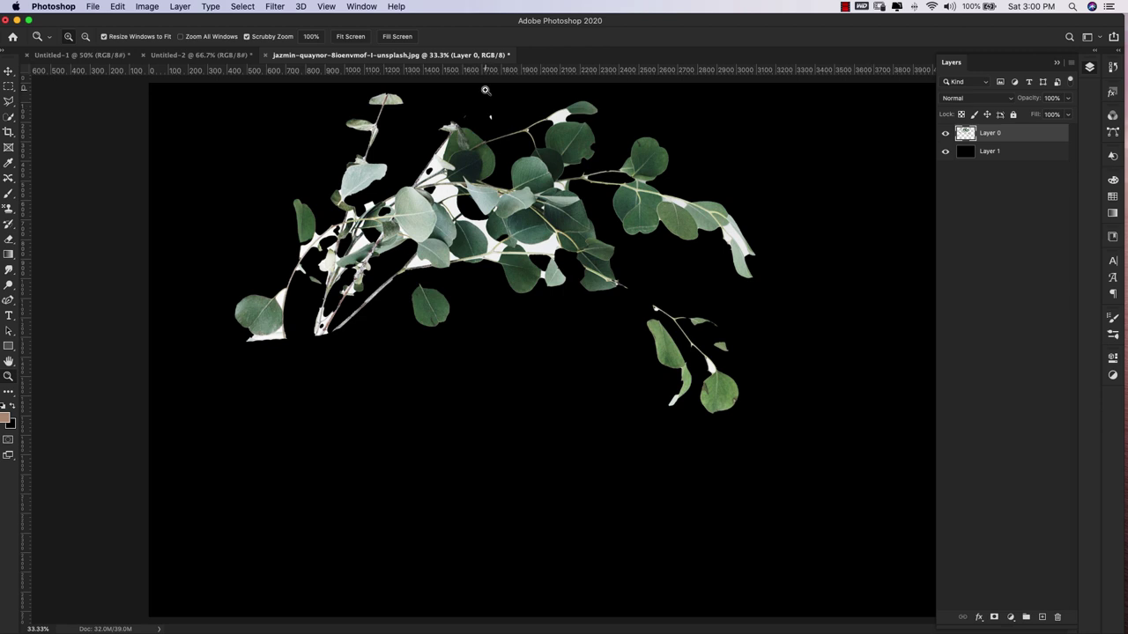
# Step: Select the leftover white areas with Color Range at Fuzziness 20 and Range 50%
pyautogui.click(242, 7)
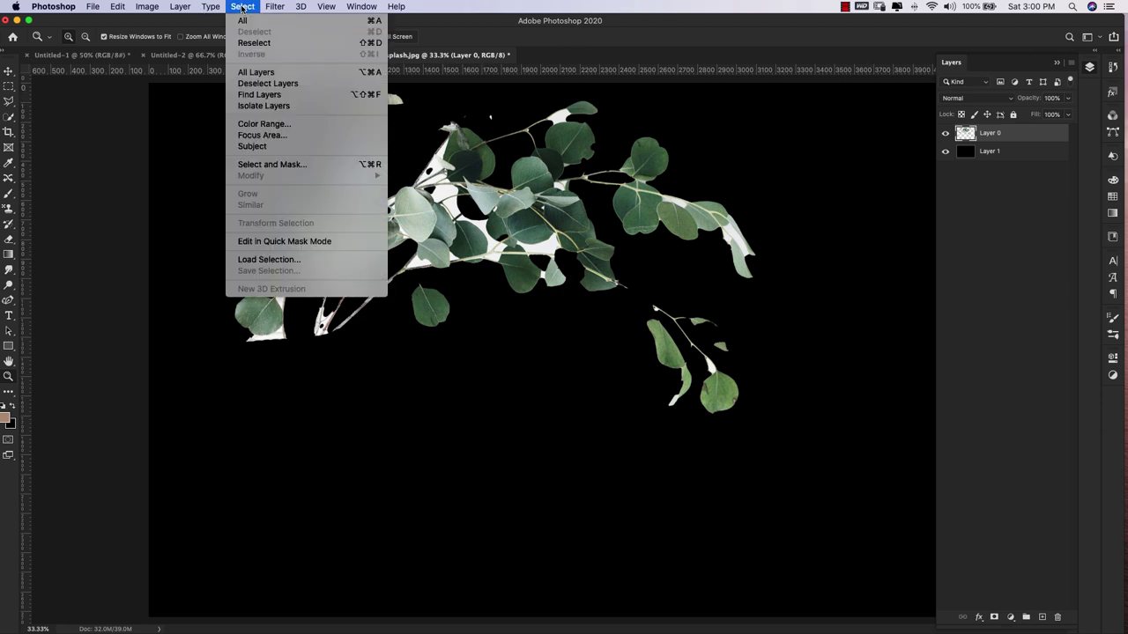
pyautogui.click(255, 128)
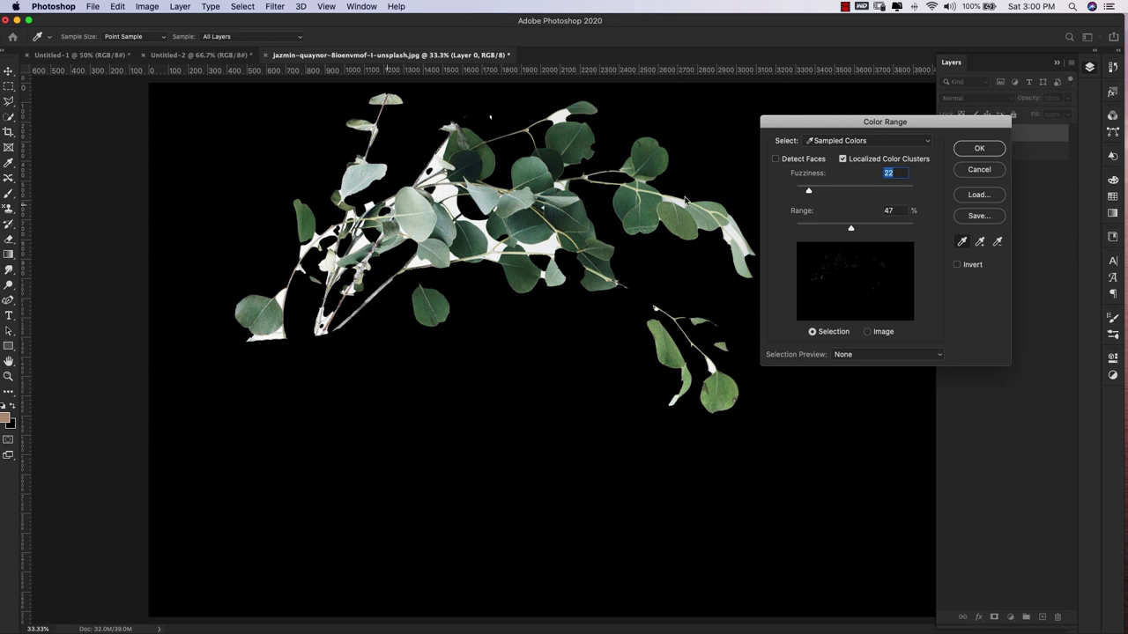
pyautogui.click(980, 245)
pyautogui.click(446, 194)
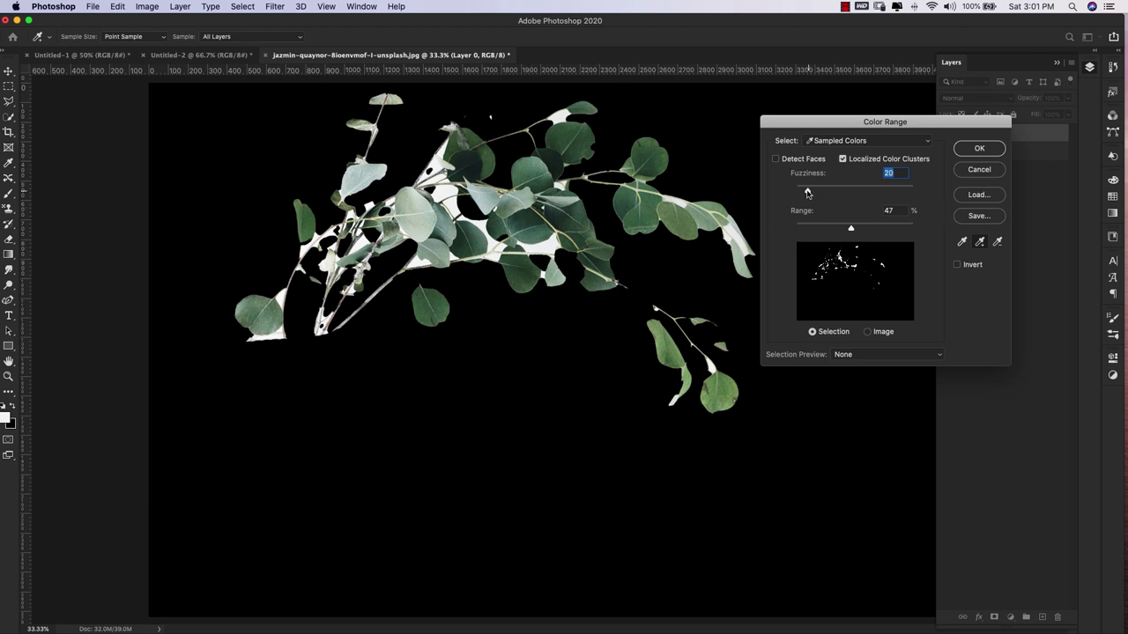
pyautogui.moveTo(851, 229); pyautogui.dragTo(854, 229)
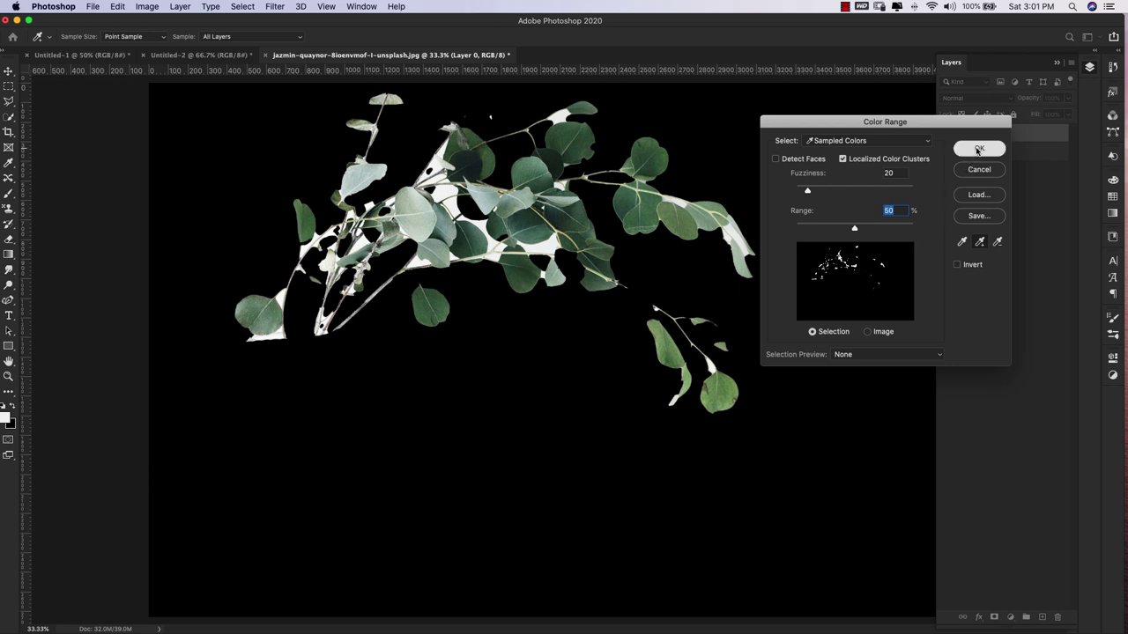
pyautogui.click(979, 148)
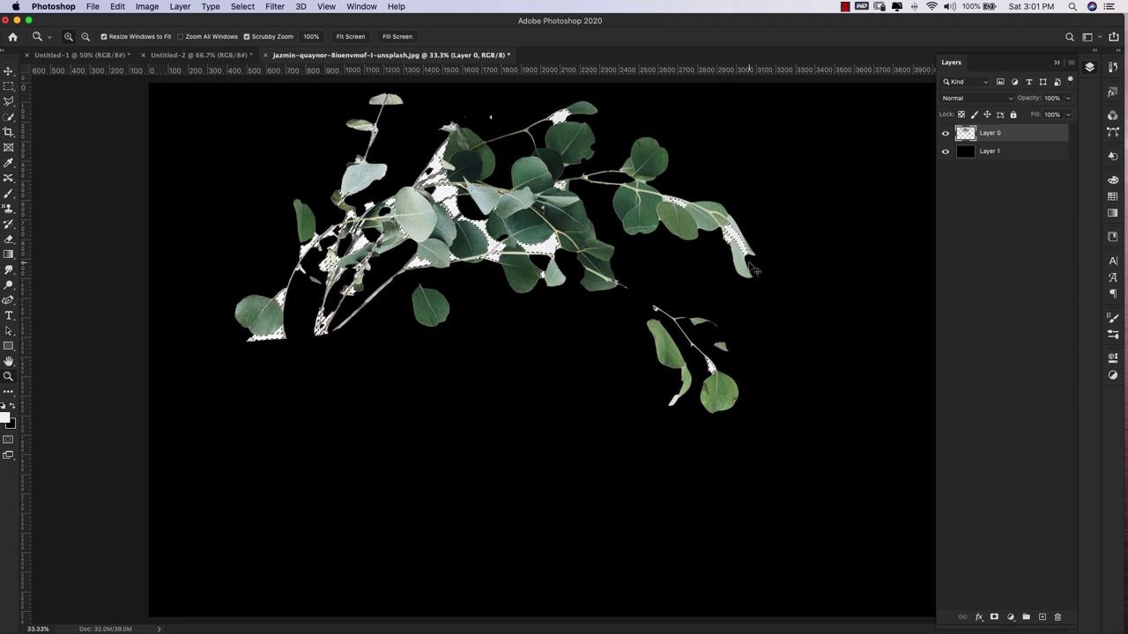
# Step: Invert the selection and add a layer mask to Layer 0 hiding the white gaps
pyautogui.press('super+shift+i')
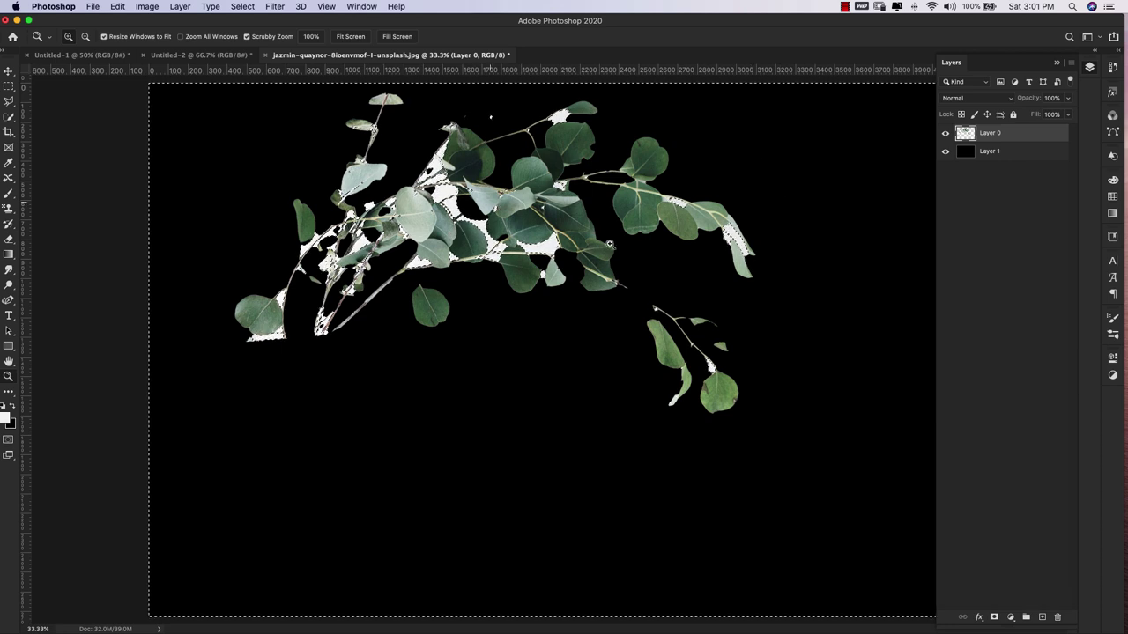
pyautogui.click(994, 617)
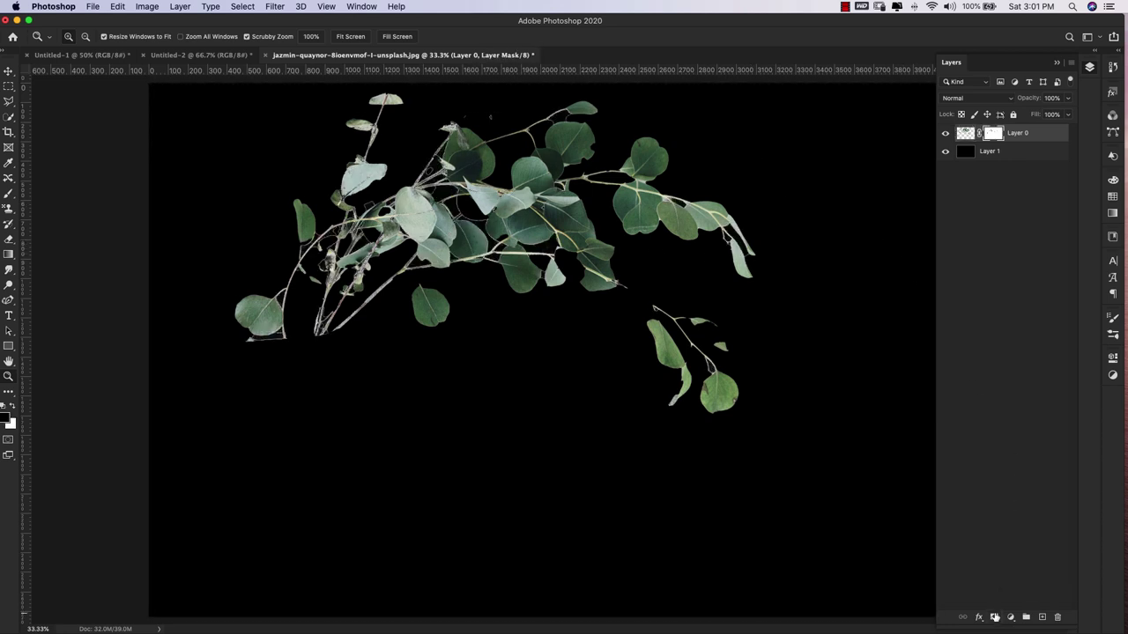
pyautogui.press('b')
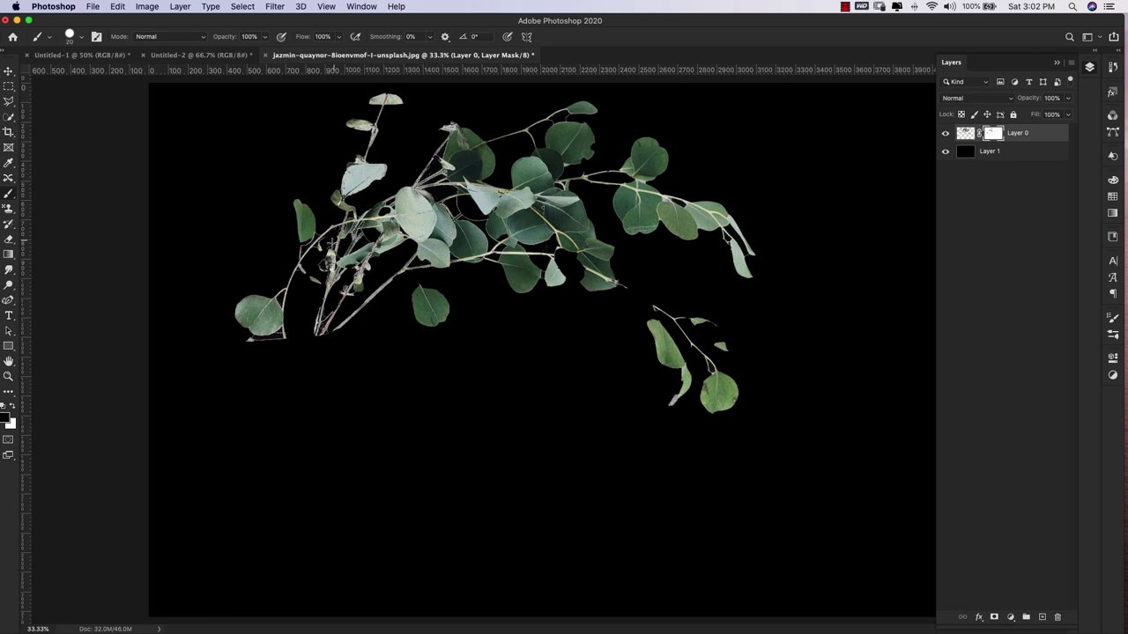
# Step: Paint black on the mask over remaining white fringes along the branches, then zoom out
pyautogui.moveTo(316, 273); pyautogui.dragTo(343, 391)
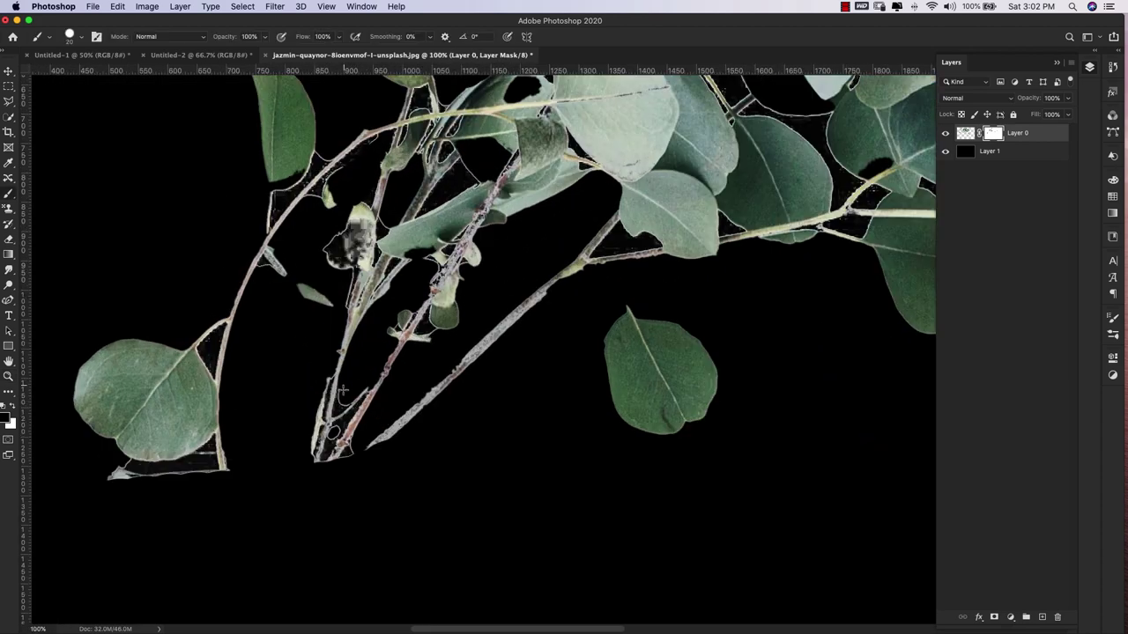
pyautogui.moveTo(209, 464)
pyautogui.mouseDown()
pyautogui.moveTo(117, 470)
pyautogui.moveTo(208, 465)
pyautogui.mouseUp()
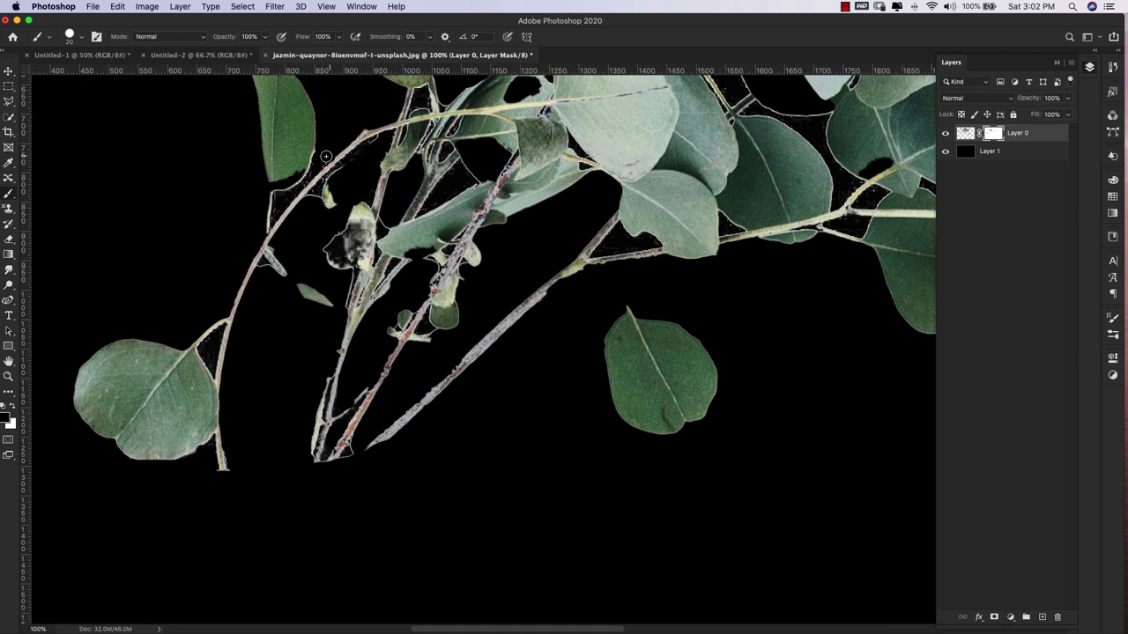
pyautogui.moveTo(337, 172)
pyautogui.mouseDown()
pyautogui.moveTo(333, 195)
pyautogui.moveTo(311, 194)
pyautogui.mouseUp()
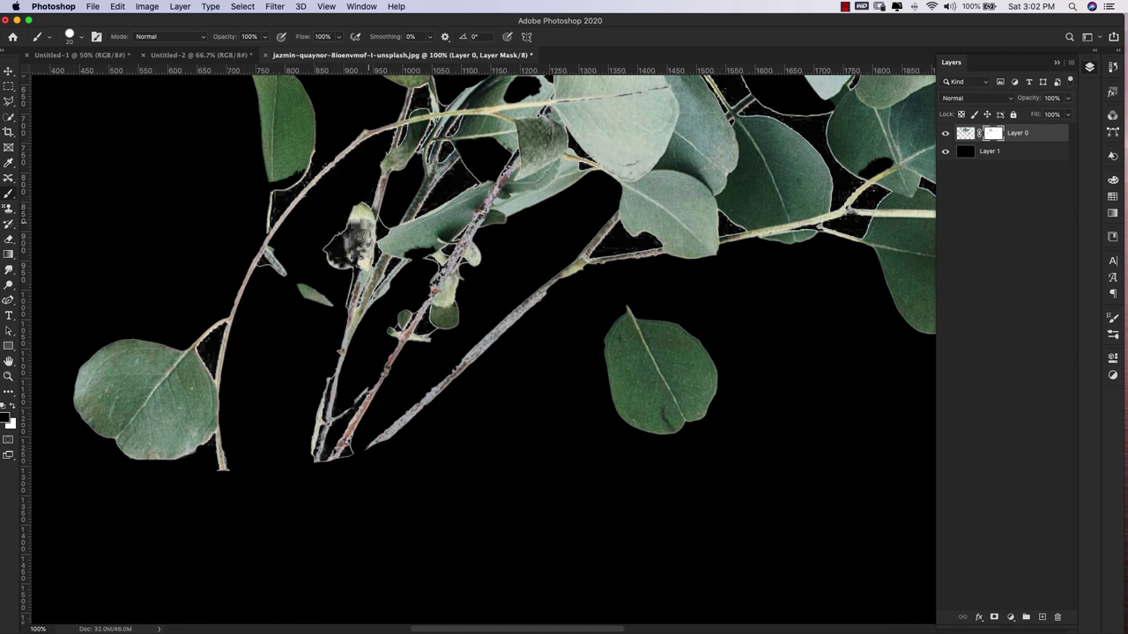
pyautogui.scroll(5, 347, 167)
pyautogui.click(182, 6)
pyautogui.click(598, 330)
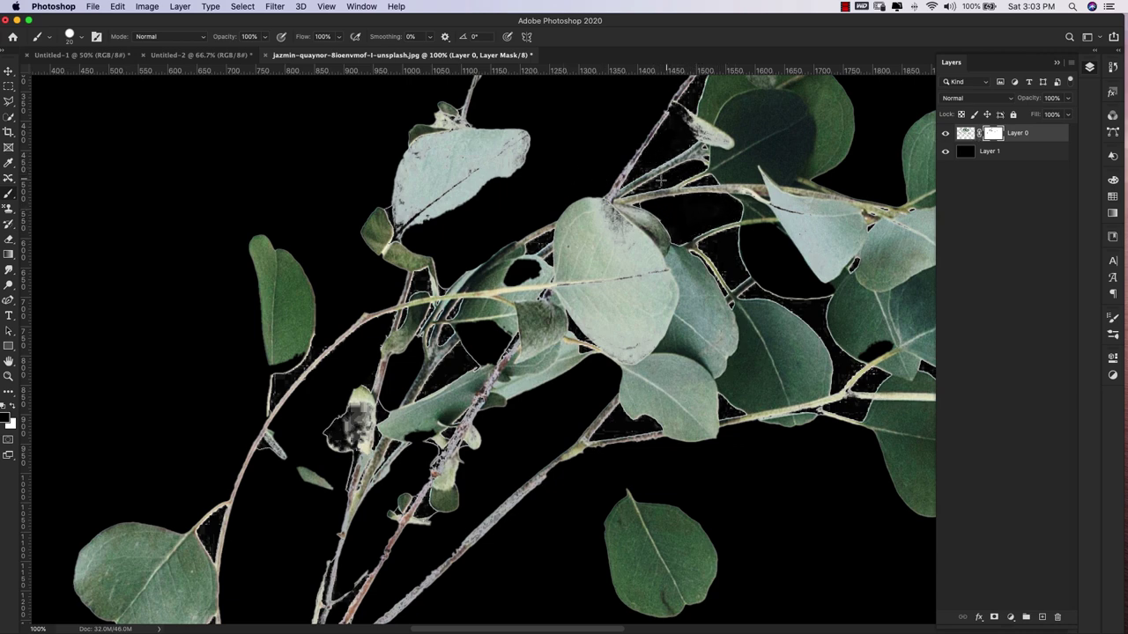
pyautogui.scroll(3, 440, 287)
pyautogui.scroll(-5, 440, 287)
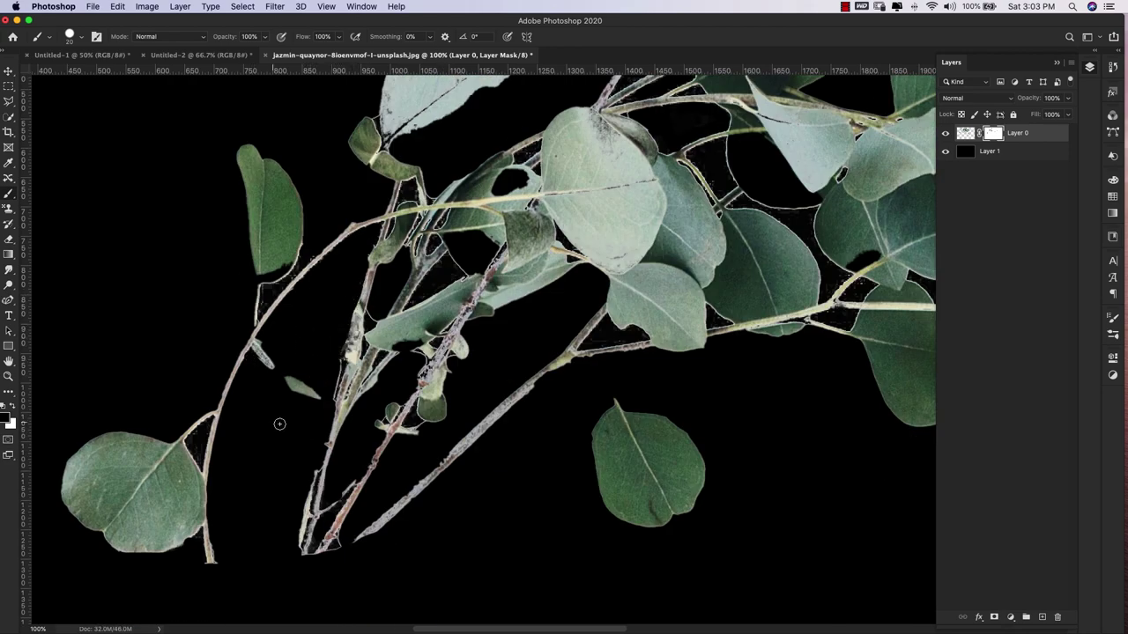
pyautogui.press('z')
pyautogui.press('super+minus')
pyautogui.press('super+minus')
pyautogui.press('super+minus')
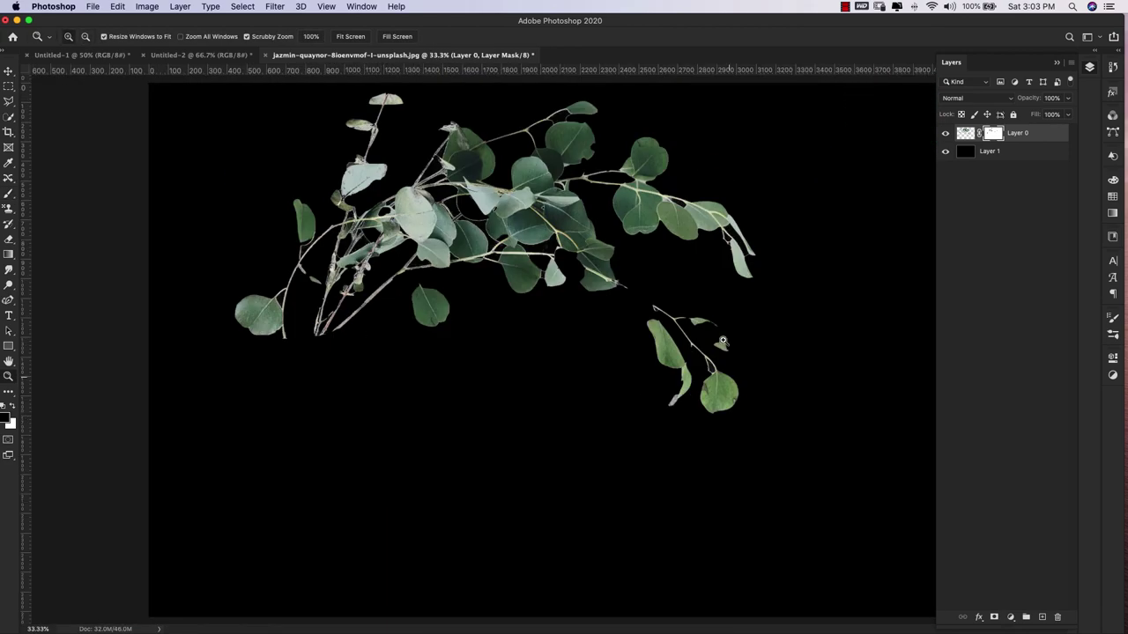
# Step: Apply Layer 0's mask and run Matting > Remove White Matte on the leaf edges
pyautogui.rightClick(997, 133)
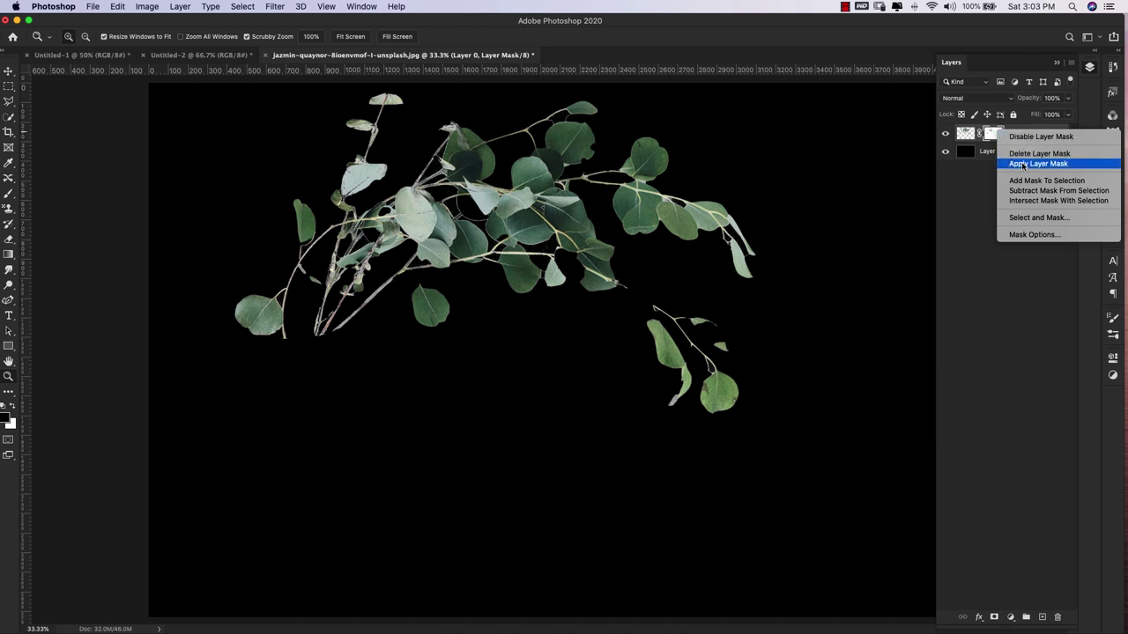
pyautogui.click(1023, 165)
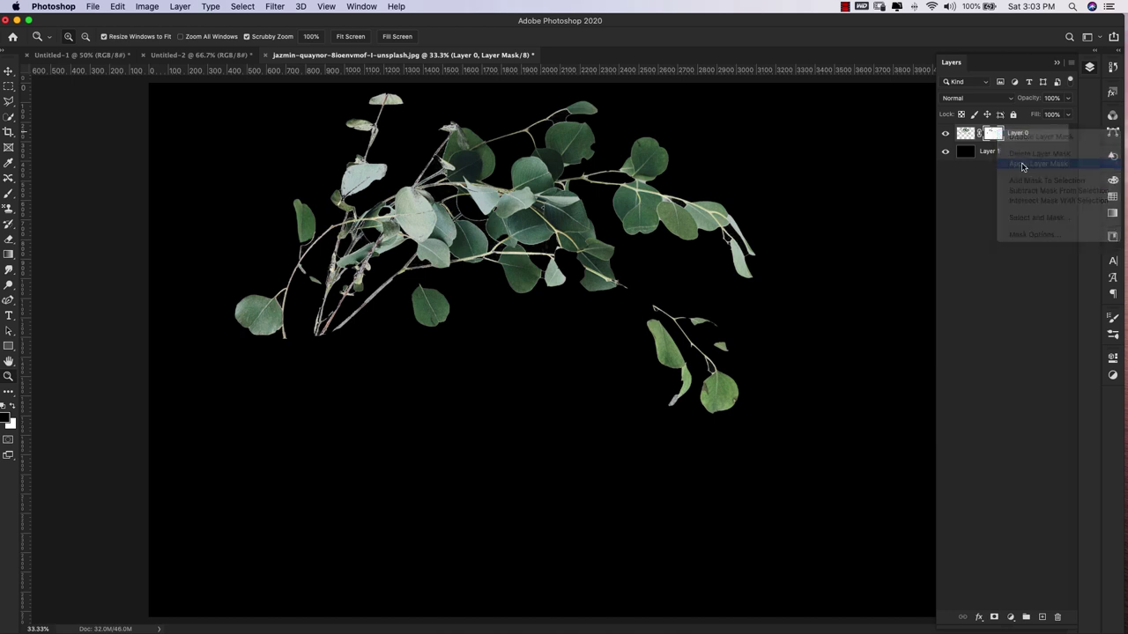
pyautogui.click(275, 7)
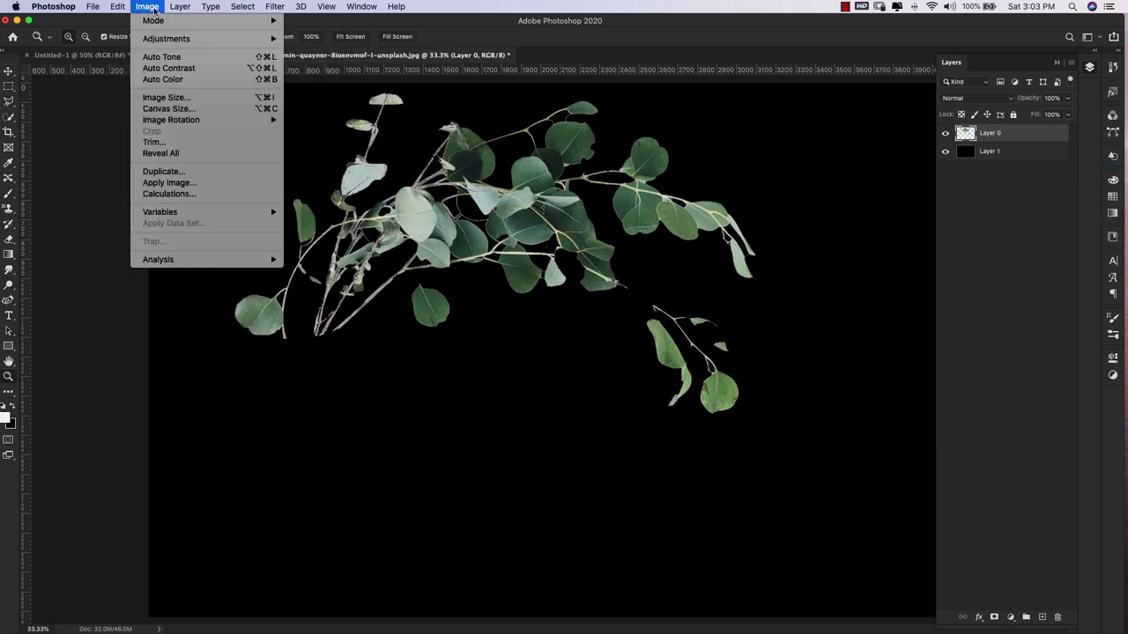
pyautogui.moveTo(174, 10)
pyautogui.moveTo(220, 483)
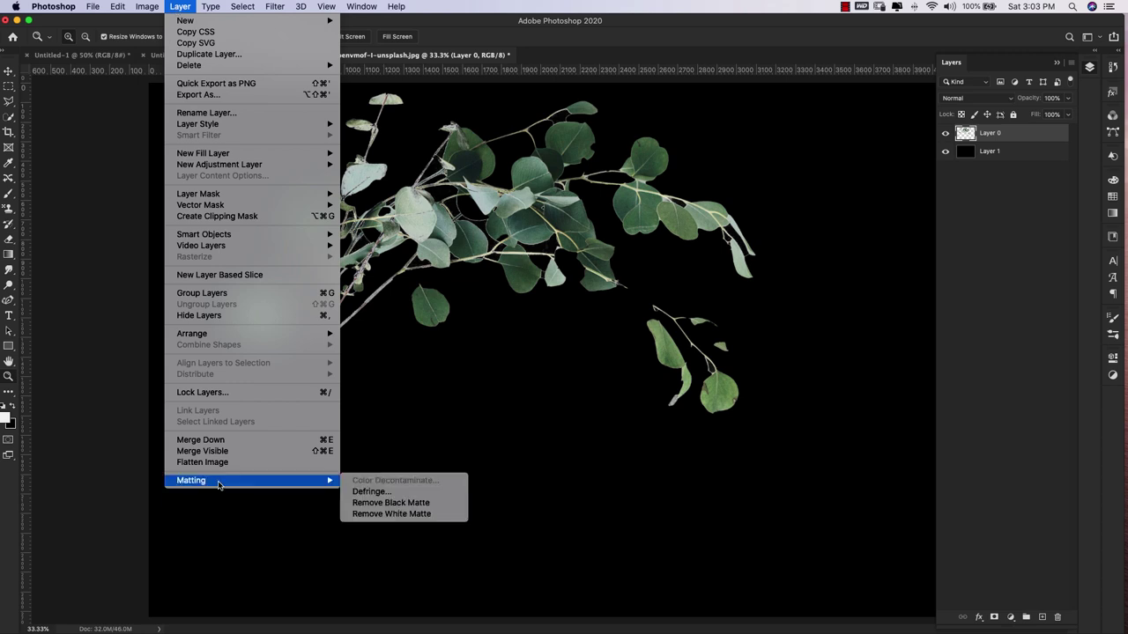
pyautogui.click(394, 515)
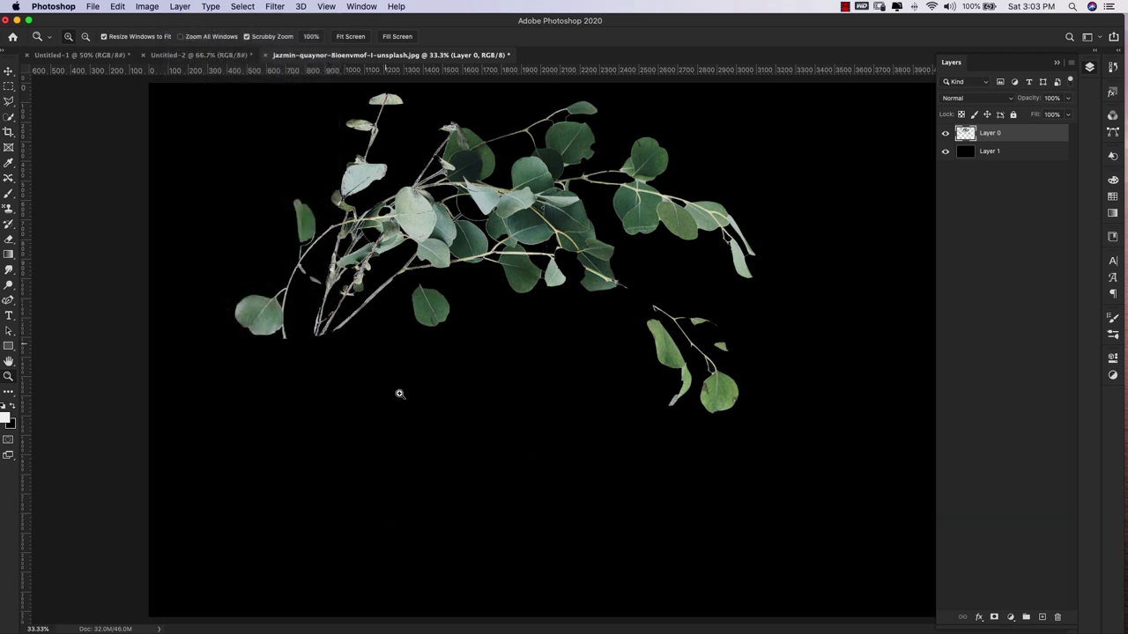
# Step: Hide the black Layer 1 so the eucalyptus leaves sit on transparency
pyautogui.click(1004, 153)
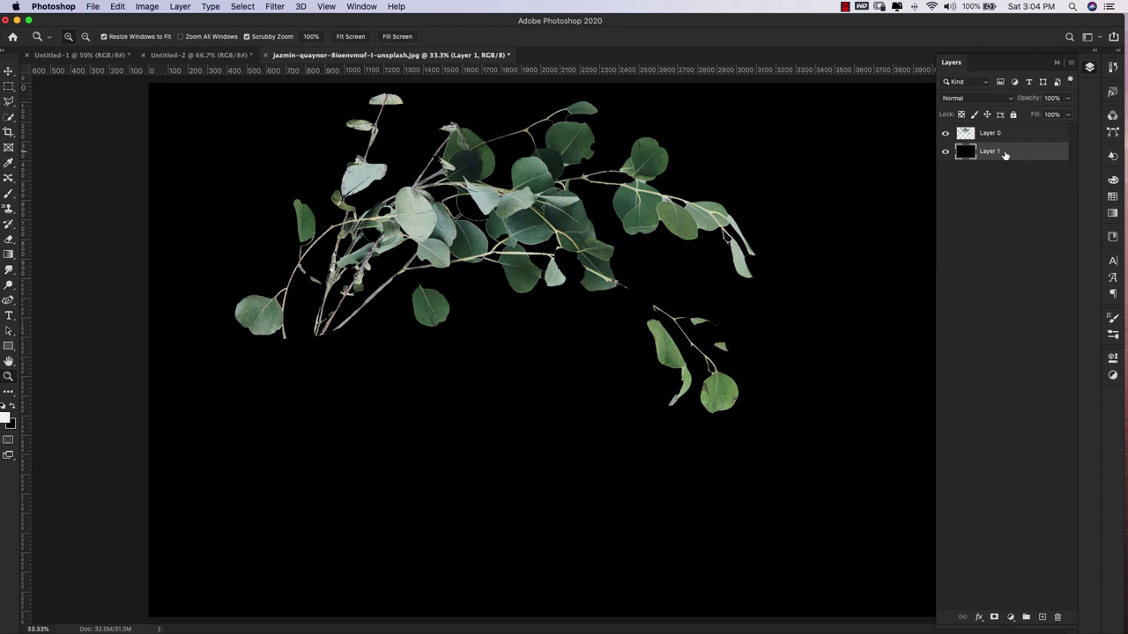
pyautogui.click(946, 152)
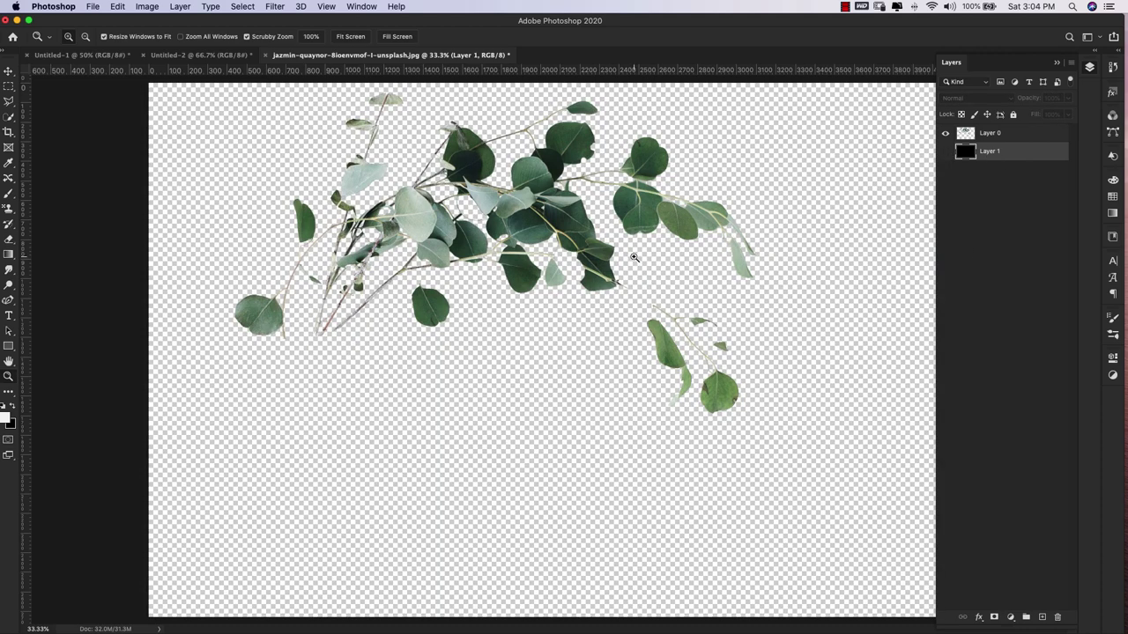
pyautogui.keyDown('alt'); pyautogui.click(554, 165); pyautogui.keyUp('alt')
pyautogui.keyDown('alt'); pyautogui.click(553, 165); pyautogui.keyUp('alt')
# Step: Scale the eucalyptus cutout on Layer 0 to 65.93% and move it to the upper left
pyautogui.press('v')
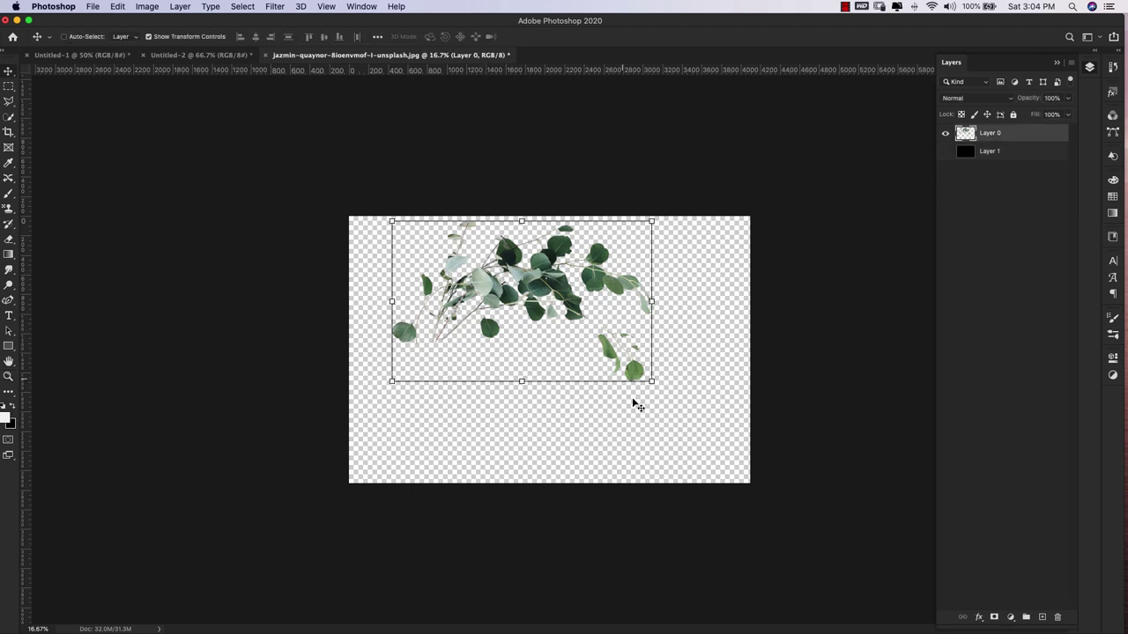
pyautogui.moveTo(651, 380); pyautogui.dragTo(592, 349)
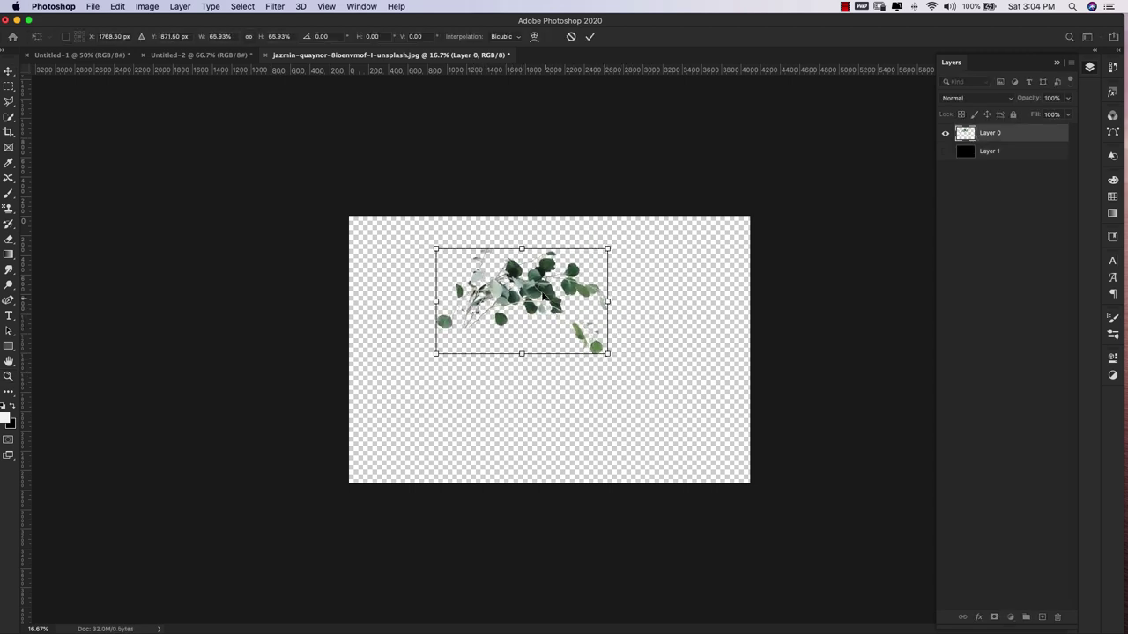
pyautogui.moveTo(542, 304); pyautogui.dragTo(484, 291)
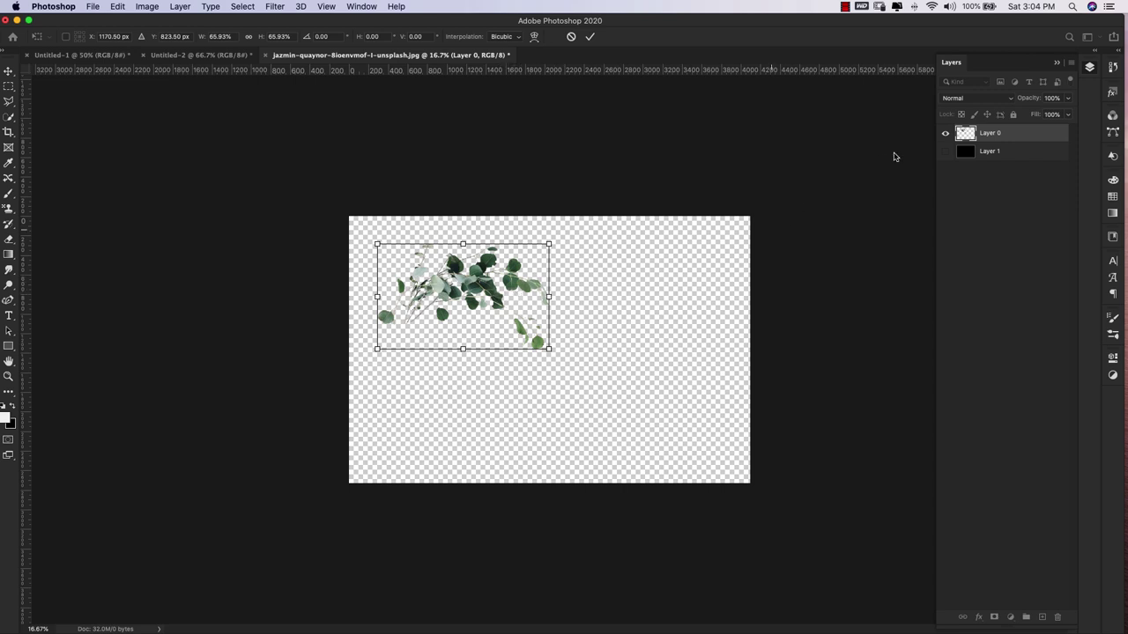
pyautogui.press('Return')
# Step: Give Layer 0 a black 80% opacity drop shadow, 1221 px below the leaves, size 16 px
pyautogui.doubleClick(1055, 134)
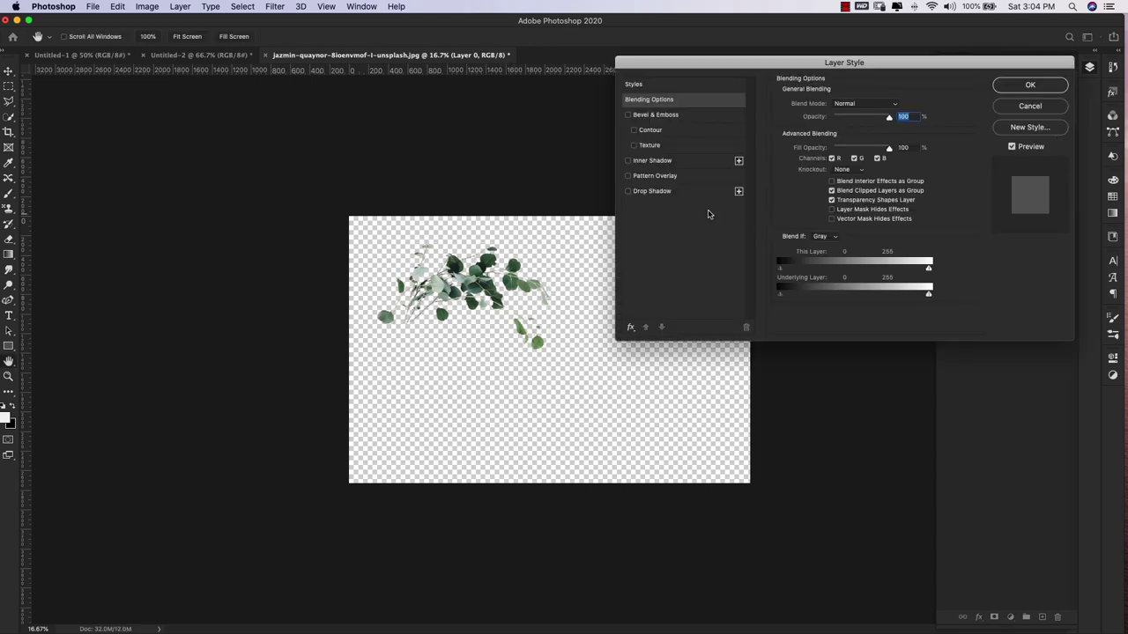
pyautogui.click(649, 192)
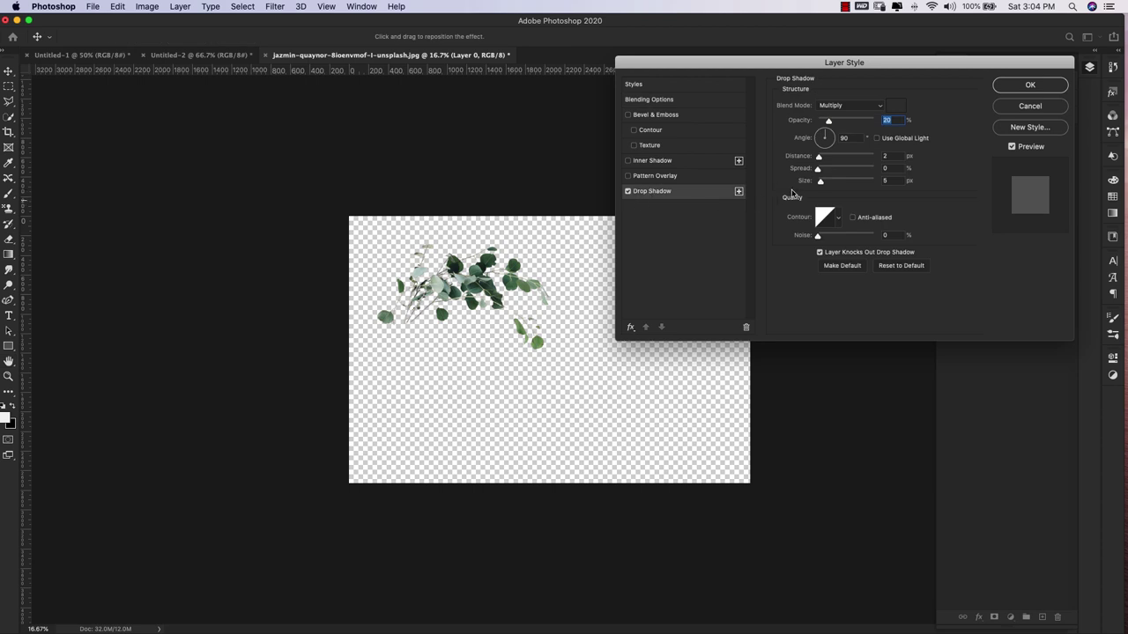
pyautogui.click(895, 105)
pyautogui.click(518, 359)
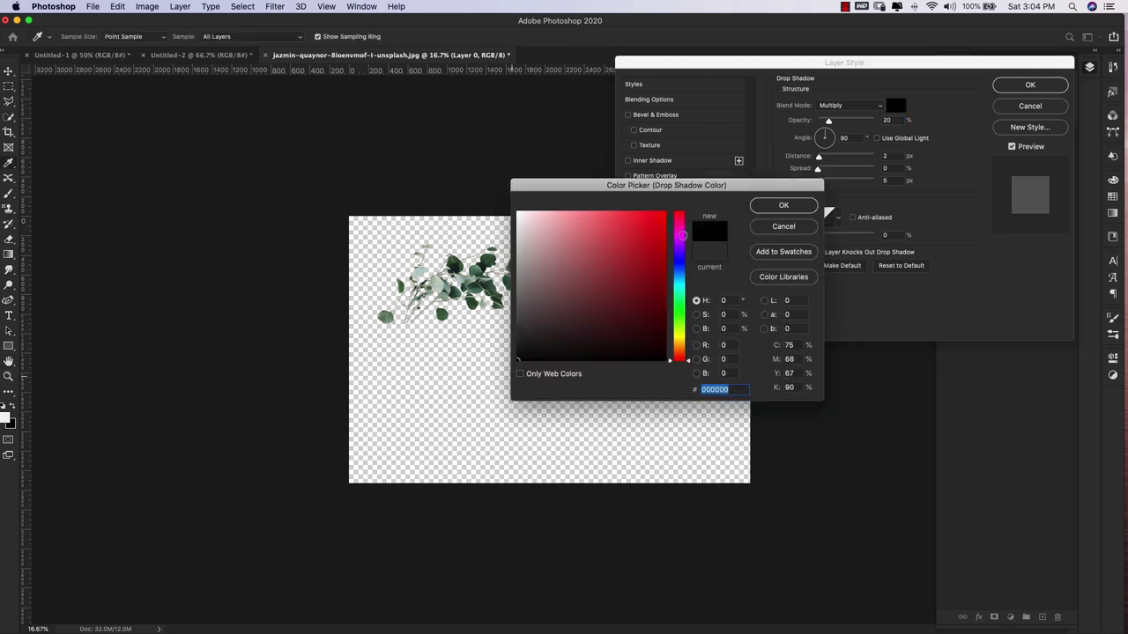
pyautogui.click(806, 205)
pyautogui.moveTo(829, 121); pyautogui.dragTo(863, 124)
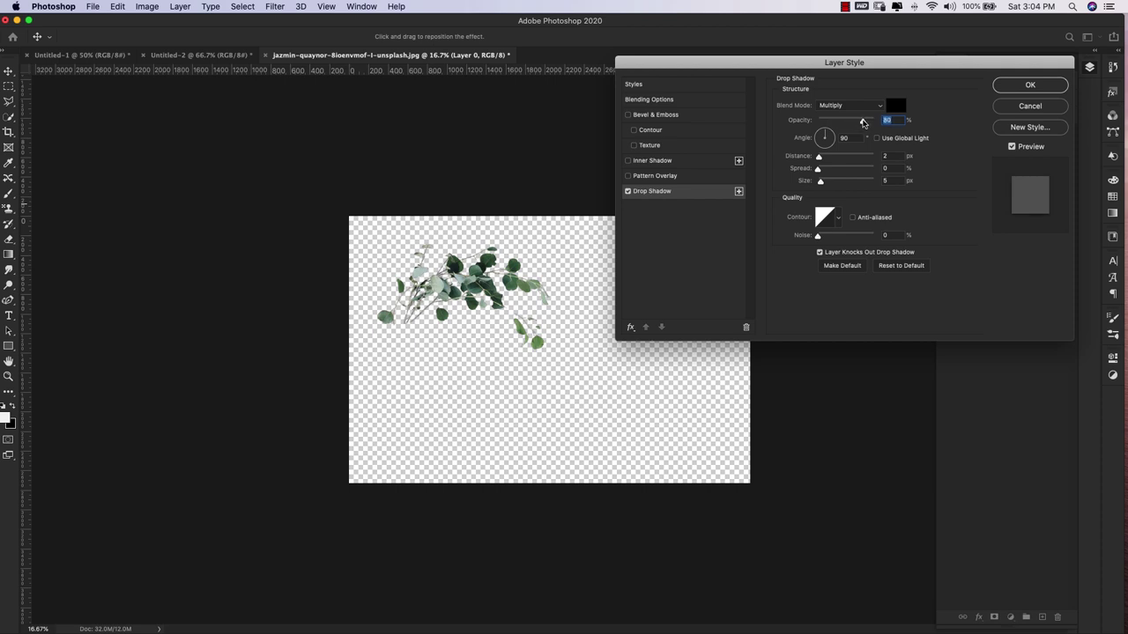
pyautogui.moveTo(818, 156); pyautogui.dragTo(852, 156)
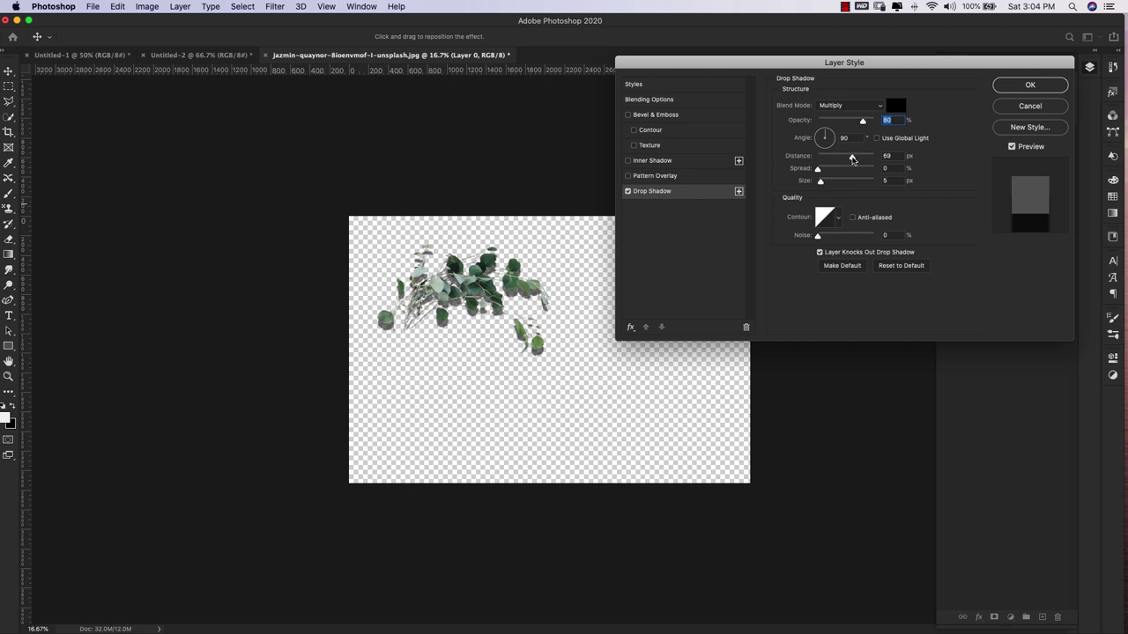
pyautogui.moveTo(538, 280); pyautogui.dragTo(538, 368)
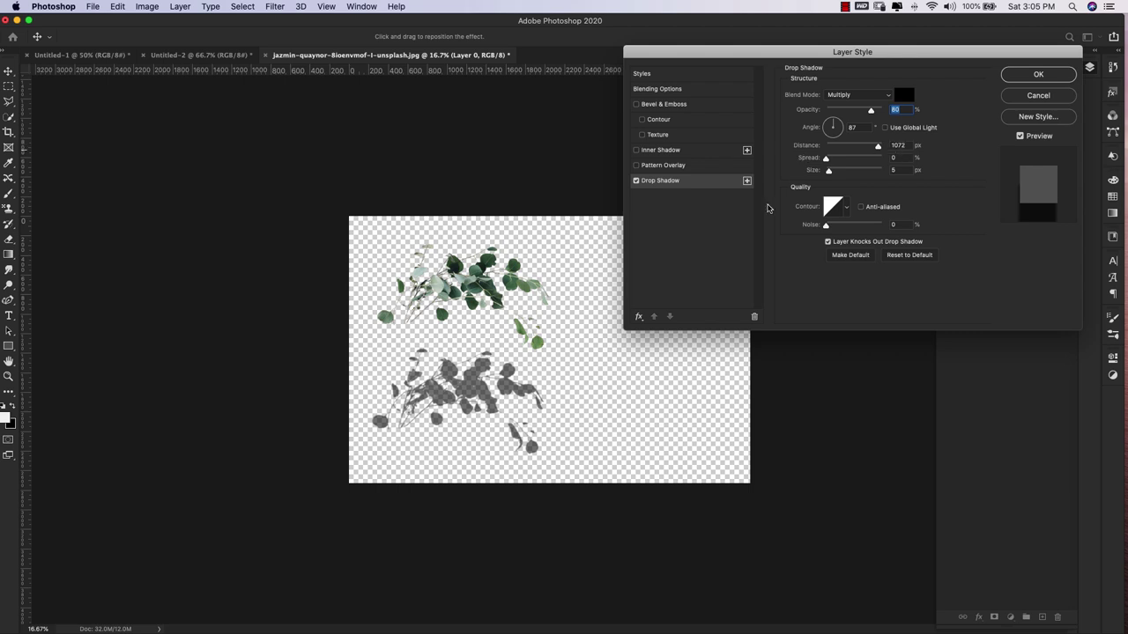
pyautogui.moveTo(475, 387); pyautogui.dragTo(506, 402)
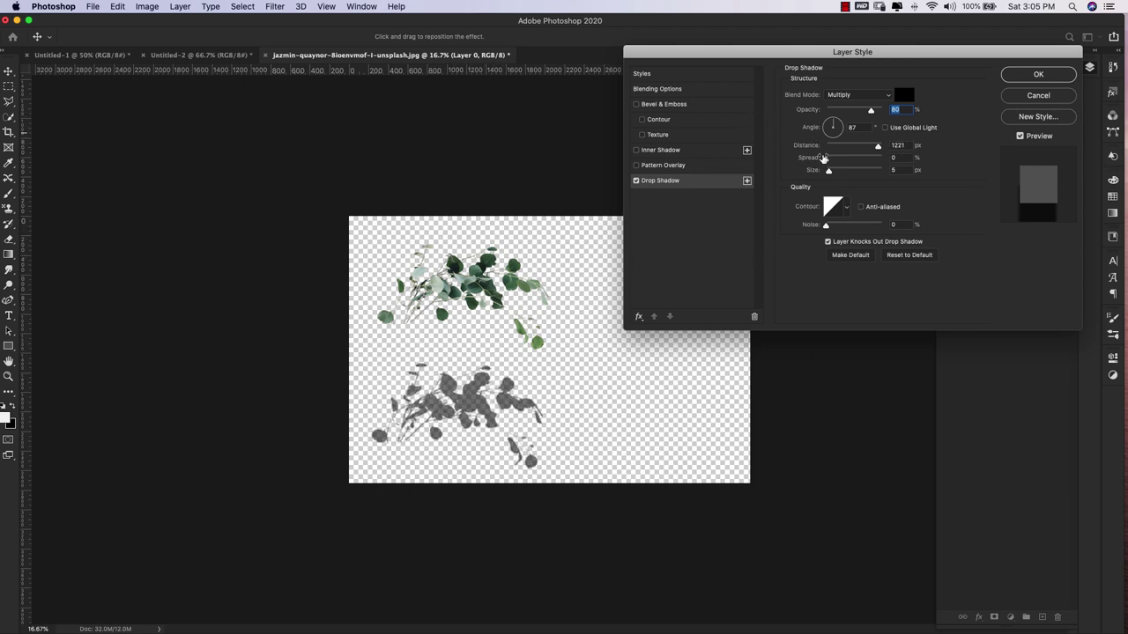
pyautogui.moveTo(828, 170); pyautogui.dragTo(832, 175)
# Step: Set Layer 0's fill to 0% so only the leaf shadow remains, and reposition it
pyautogui.click(1053, 75)
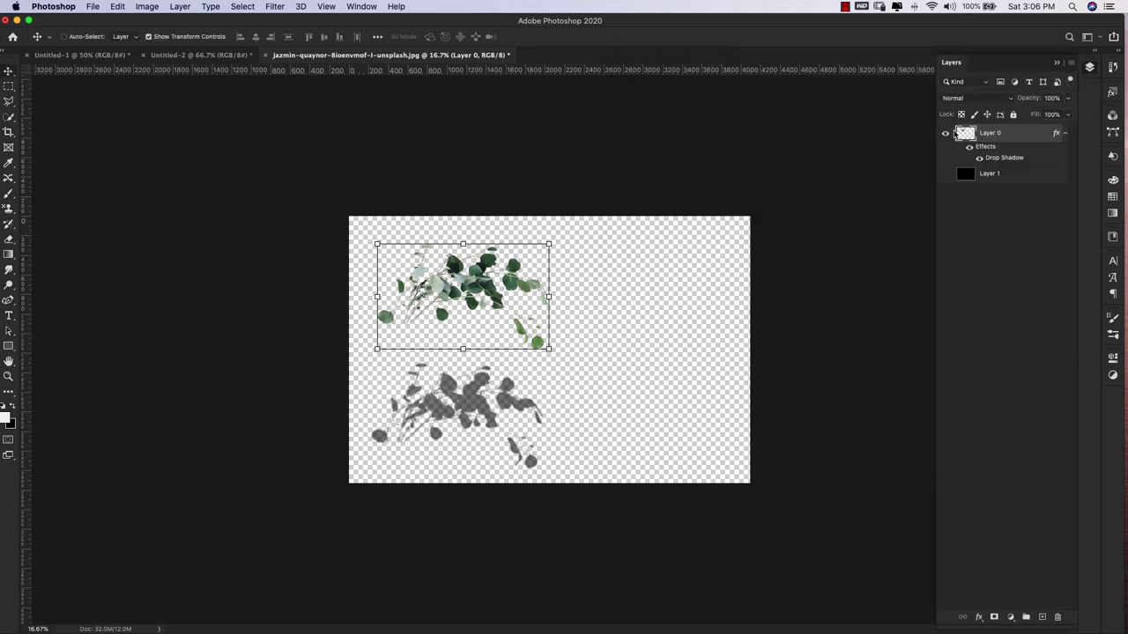
pyautogui.click(1068, 118)
pyautogui.moveTo(1068, 132); pyautogui.dragTo(1004, 132)
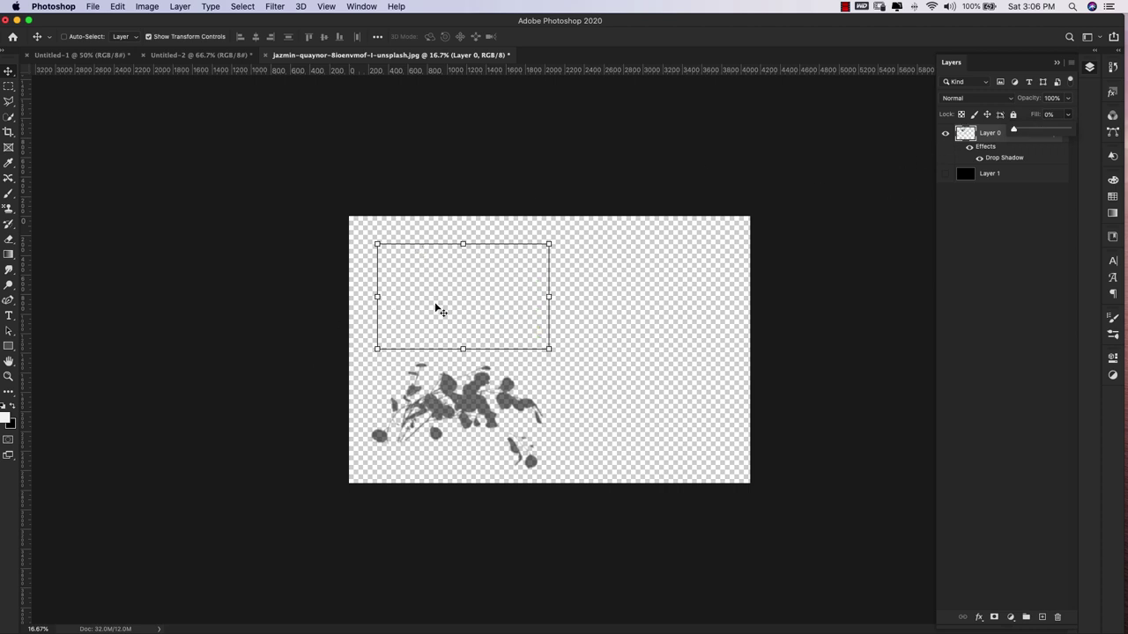
pyautogui.moveTo(498, 305); pyautogui.dragTo(508, 361)
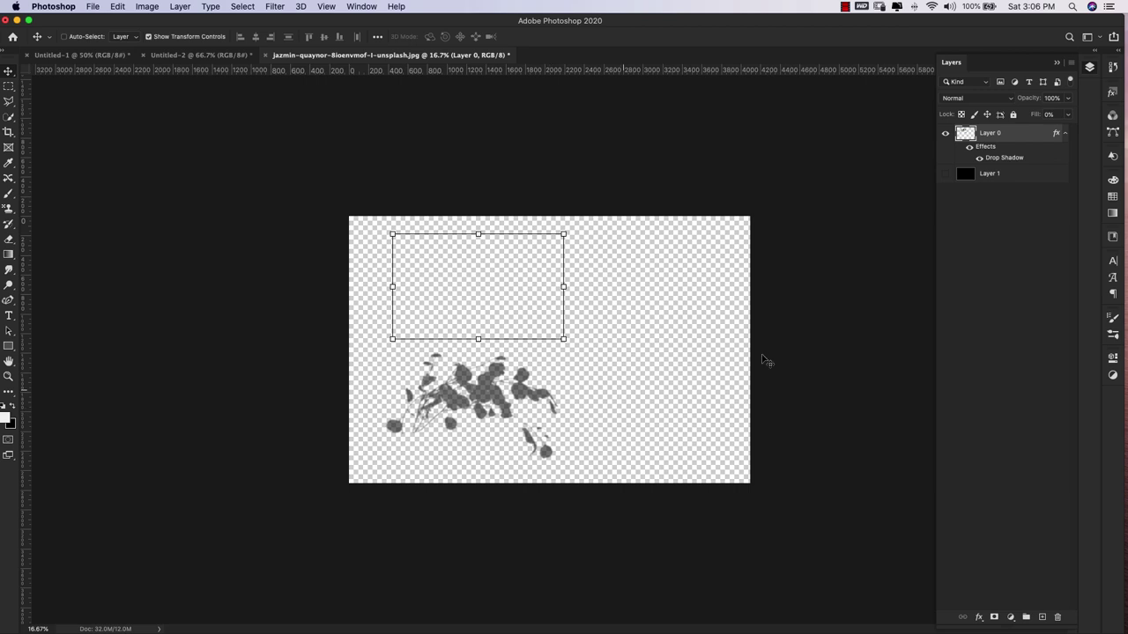
# Step: Rasterize the layer style and drag the leaf shadow into the Untitled-2 mood board
pyautogui.rightClick(1028, 139)
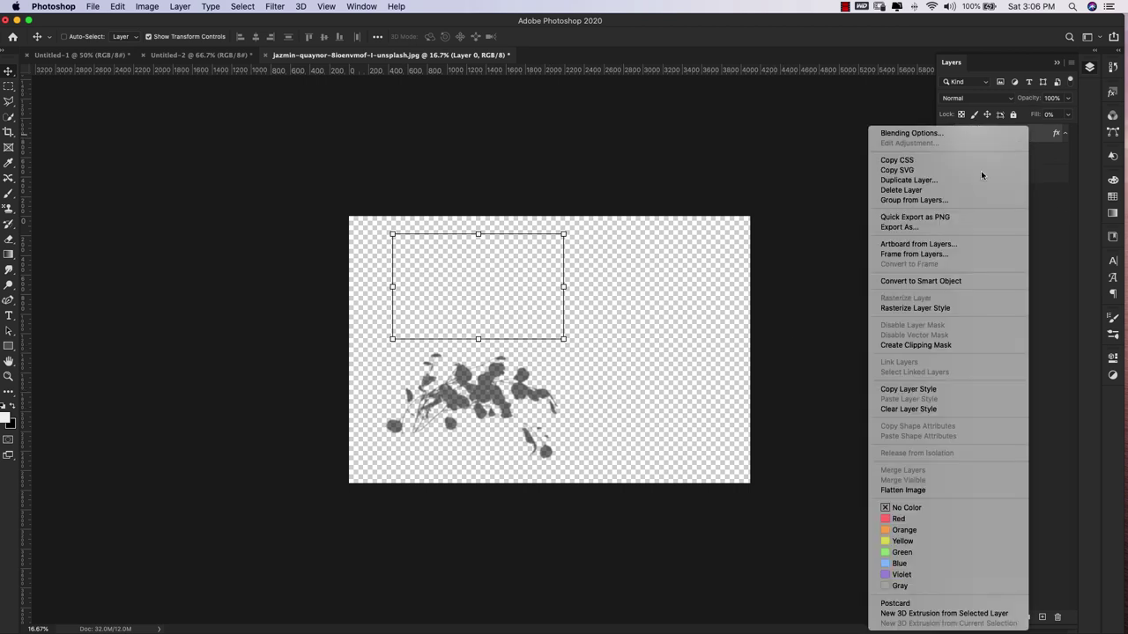
pyautogui.click(918, 309)
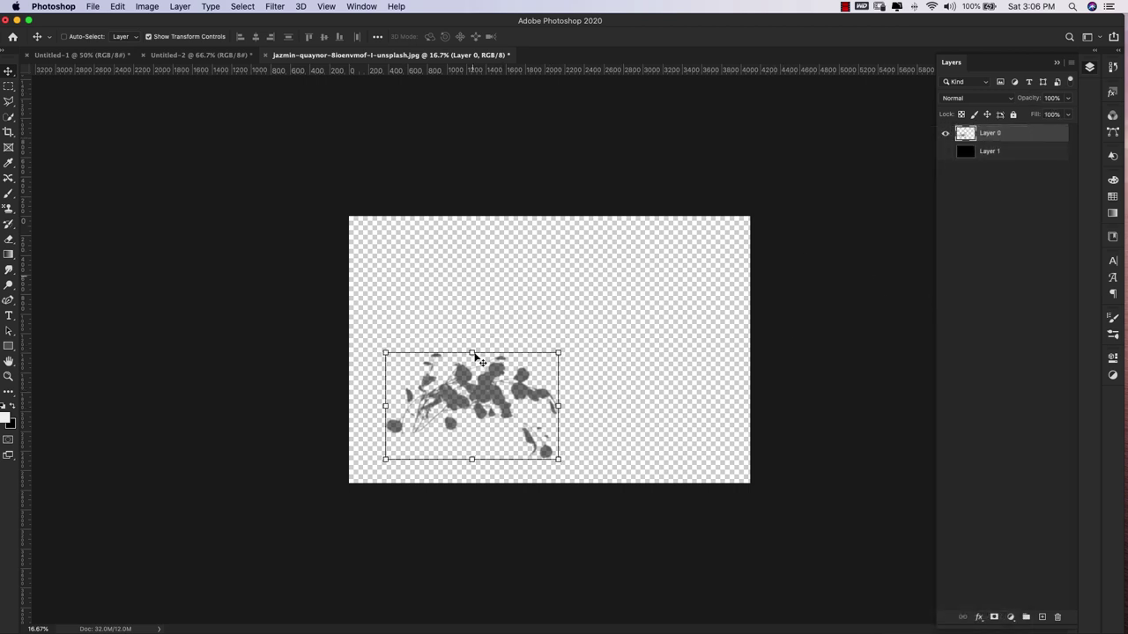
pyautogui.moveTo(496, 396); pyautogui.dragTo(205, 58)
pyautogui.moveTo(363, 205); pyautogui.dragTo(388, 255)
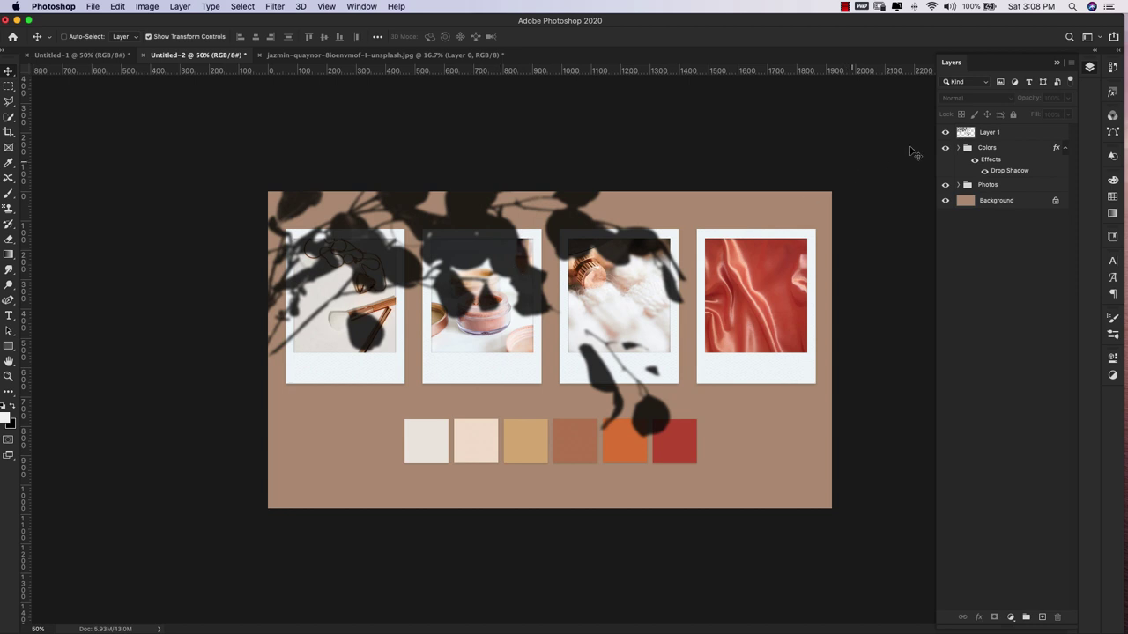
# Step: Convert Layer 1 to a smart object and lower its opacity to 12%
pyautogui.click(1012, 135)
pyautogui.rightClick(1009, 133)
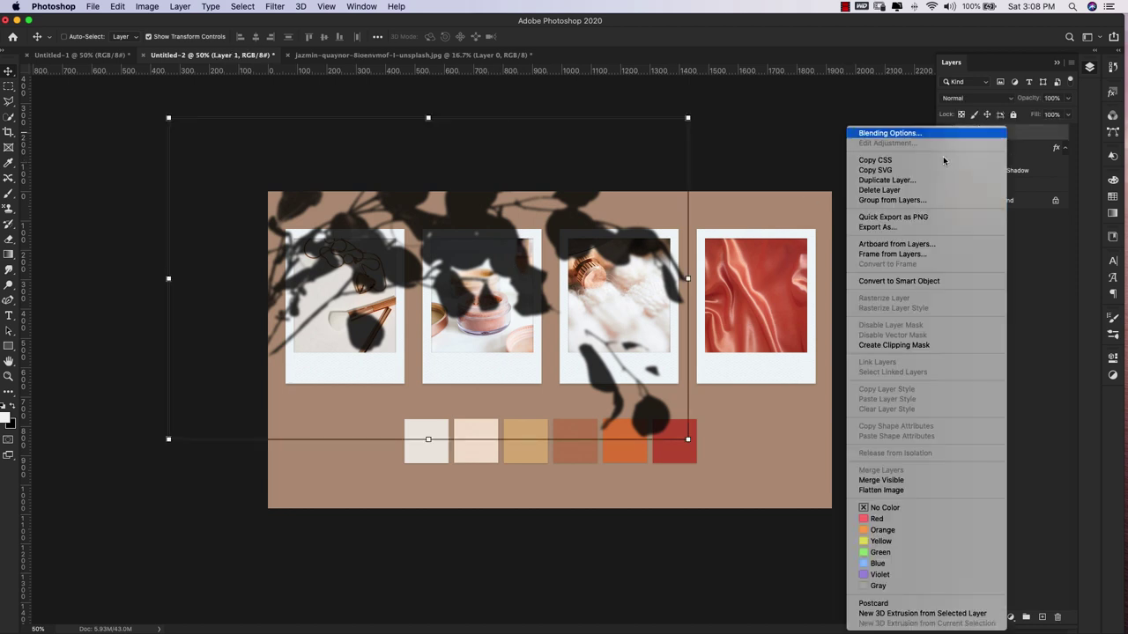
pyautogui.click(900, 282)
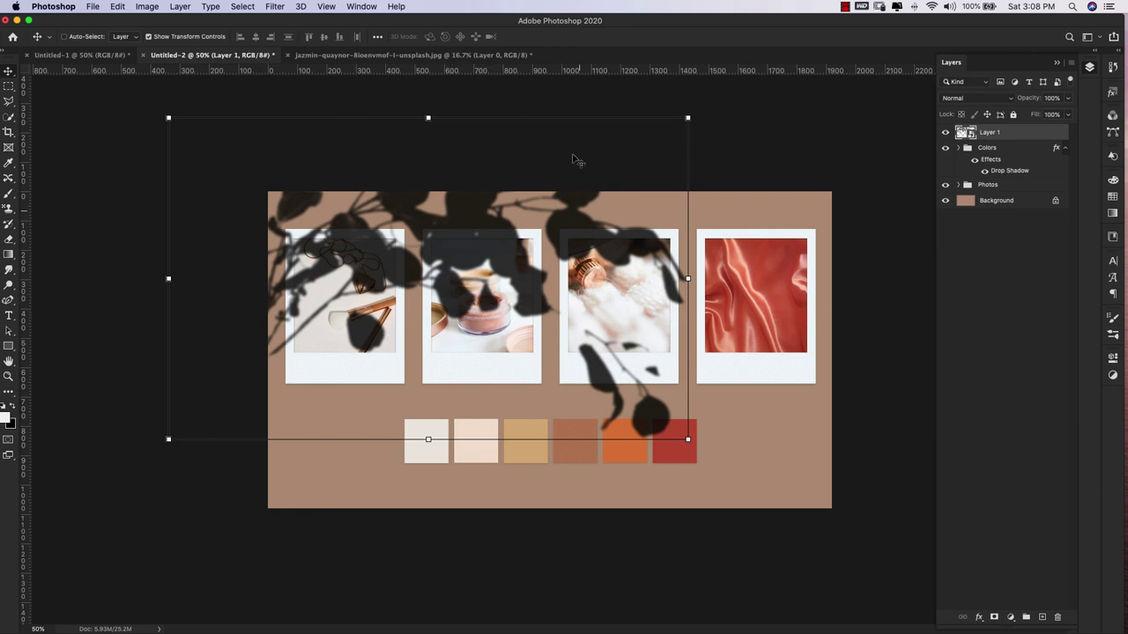
pyautogui.moveTo(574, 160); pyautogui.dragTo(534, 227)
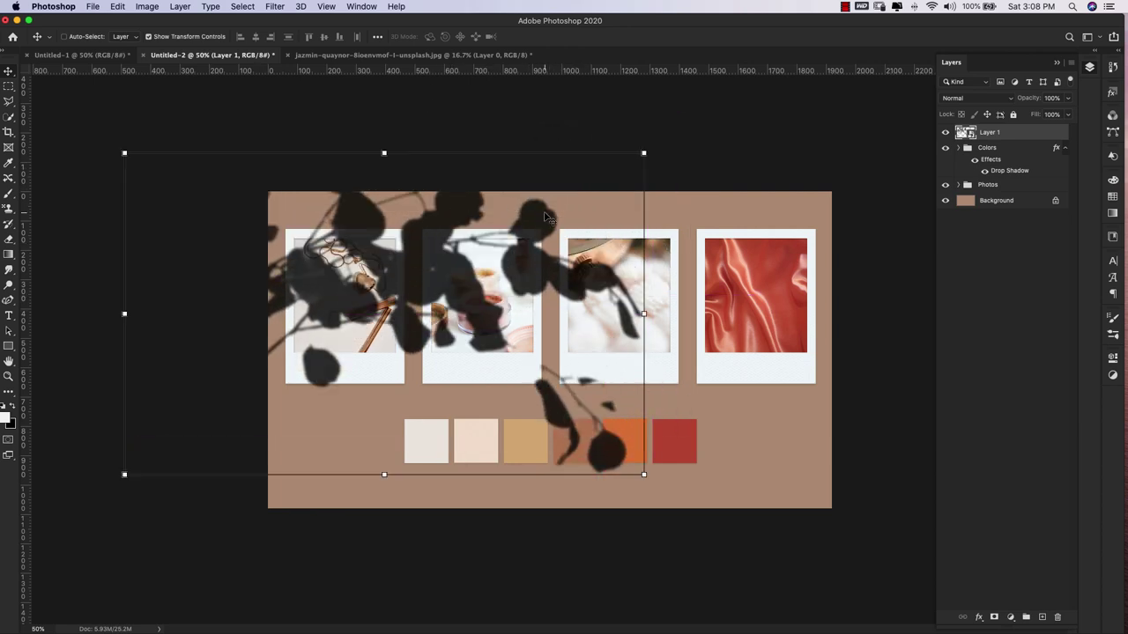
pyautogui.click(1070, 99)
pyautogui.moveTo(1068, 114); pyautogui.dragTo(1022, 112)
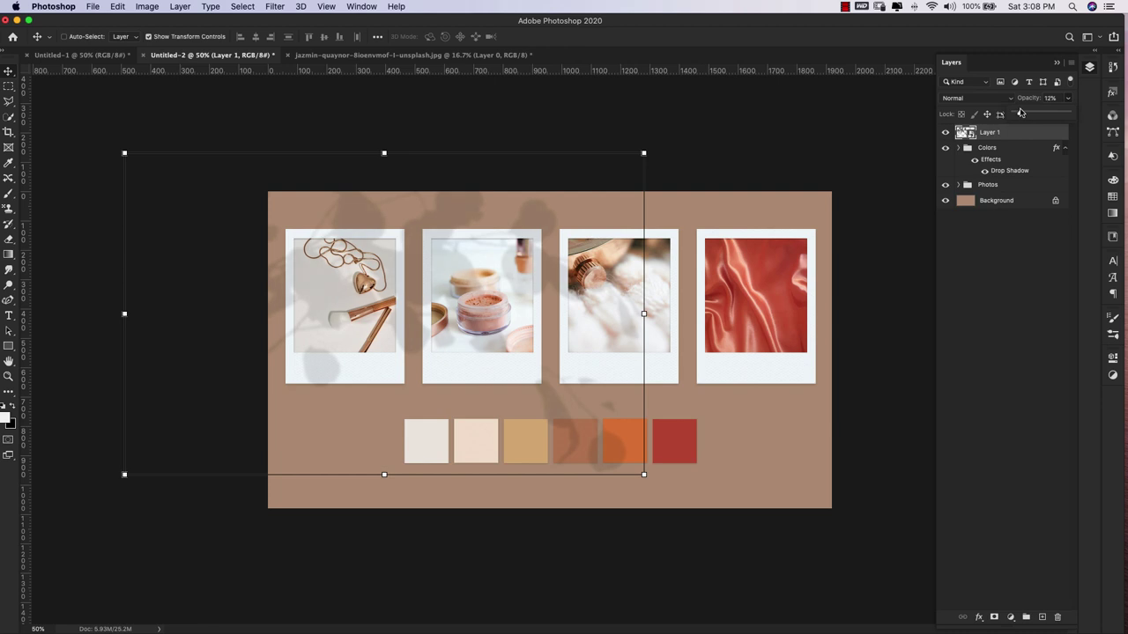
# Step: Position the faint leaf shadow over the left polaroids and swatches, skewing its corners with Distort
pyautogui.moveTo(470, 213); pyautogui.dragTo(368, 187)
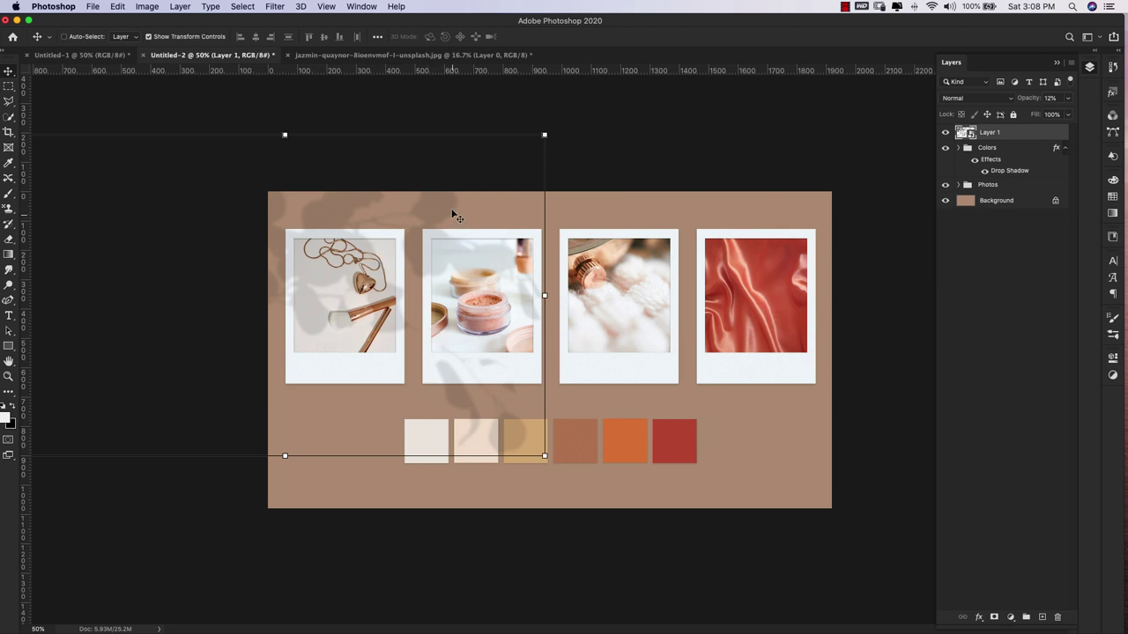
pyautogui.moveTo(453, 214); pyautogui.dragTo(385, 246)
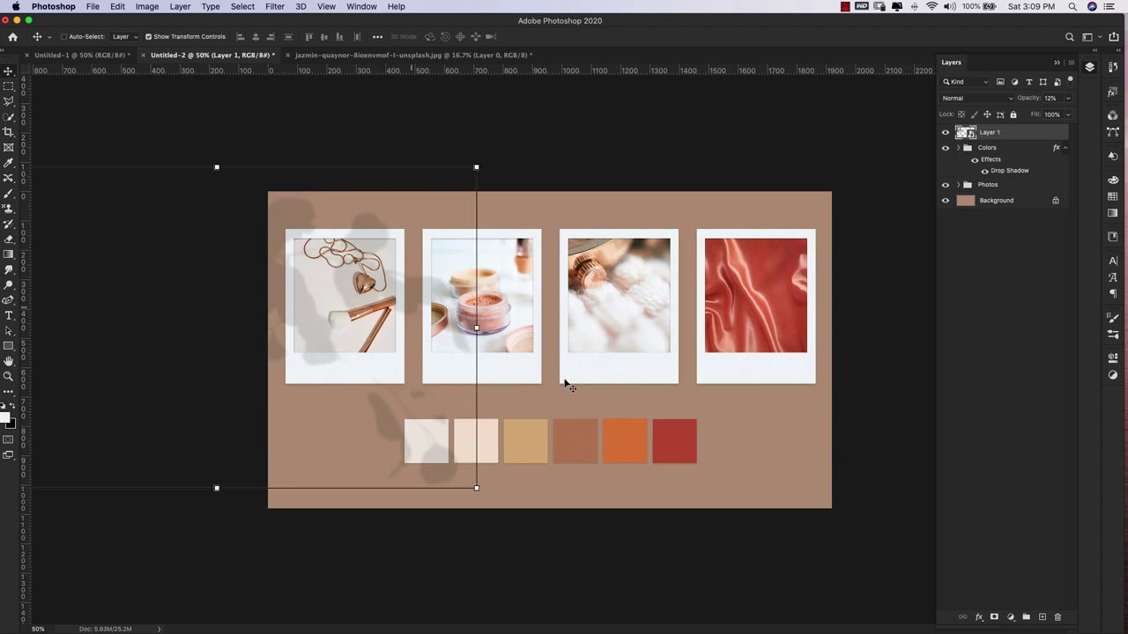
pyautogui.moveTo(426, 304)
pyautogui.mouseDown()
pyautogui.moveTo(422, 273)
pyautogui.moveTo(414, 308)
pyautogui.moveTo(435, 298)
pyautogui.mouseUp()
pyautogui.moveTo(416, 204); pyautogui.dragTo(458, 216)
pyautogui.moveTo(511, 171); pyautogui.dragTo(404, 159)
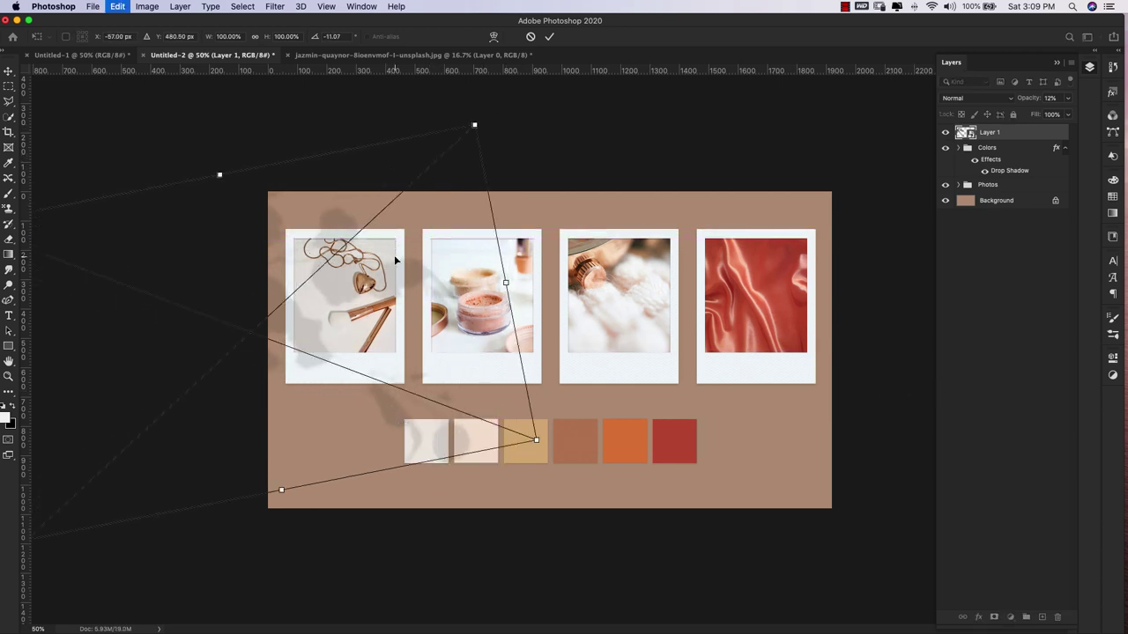
pyautogui.press('Return')
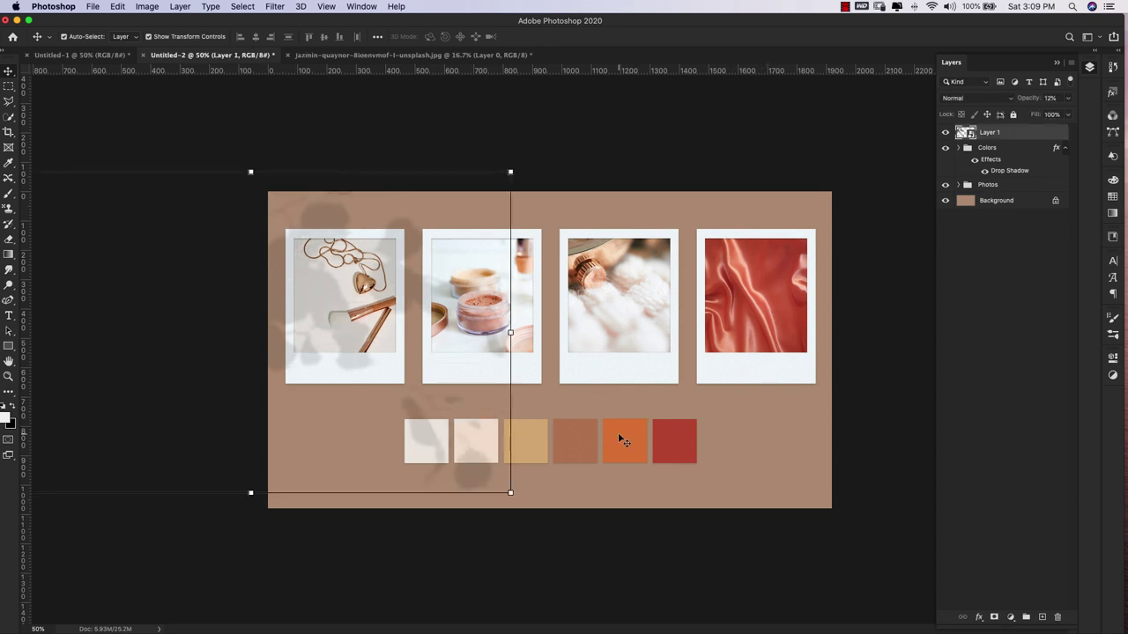
pyautogui.press('F7')
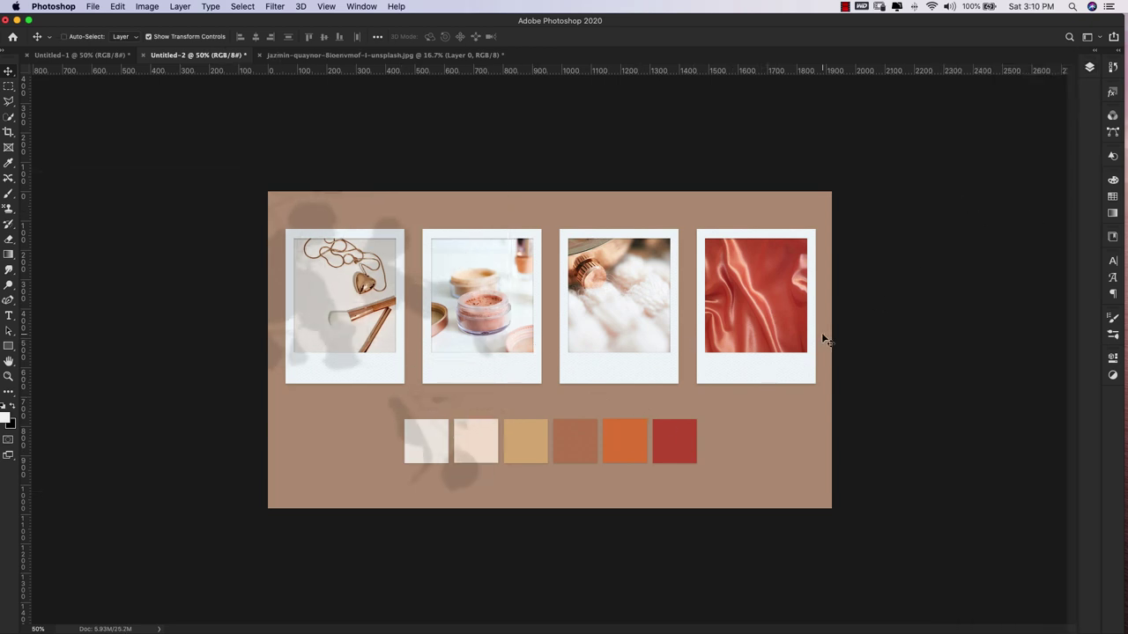
# Step: Move the Photo 4 and Photo 3 groups left so the cotton photo overlaps the jar photo
pyautogui.click(1089, 70)
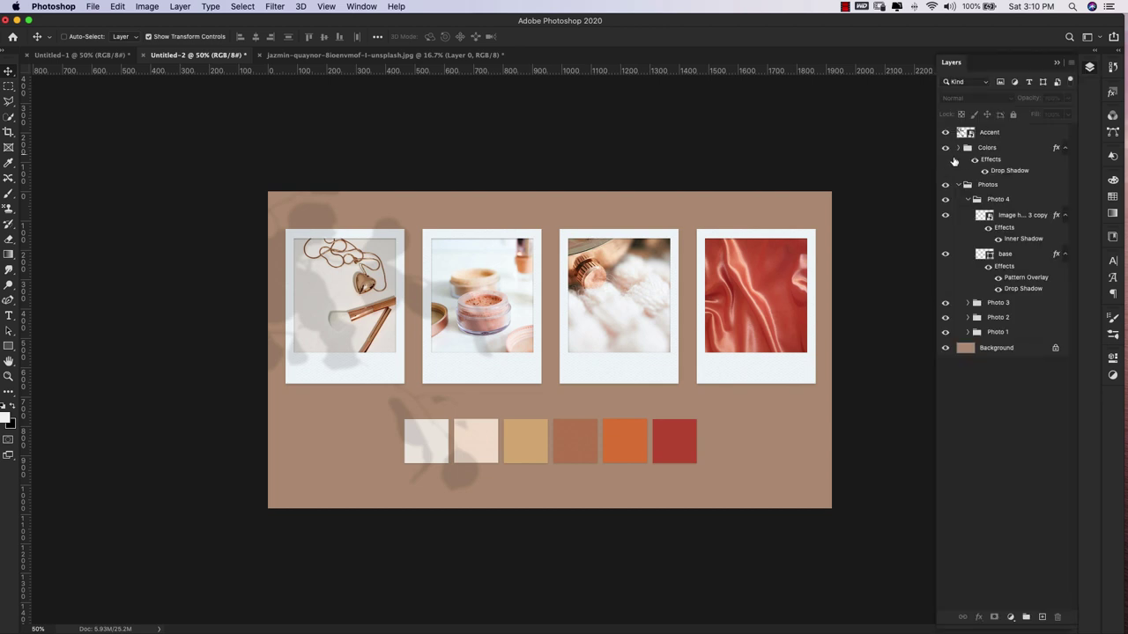
pyautogui.moveTo(935, 163); pyautogui.dragTo(857, 168)
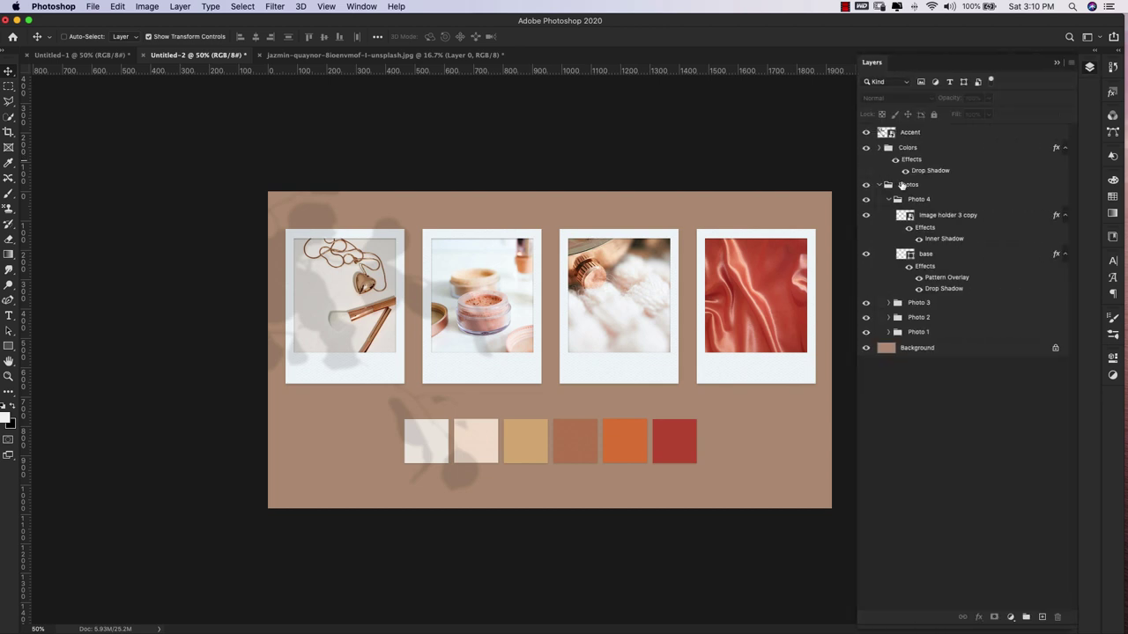
pyautogui.click(987, 219)
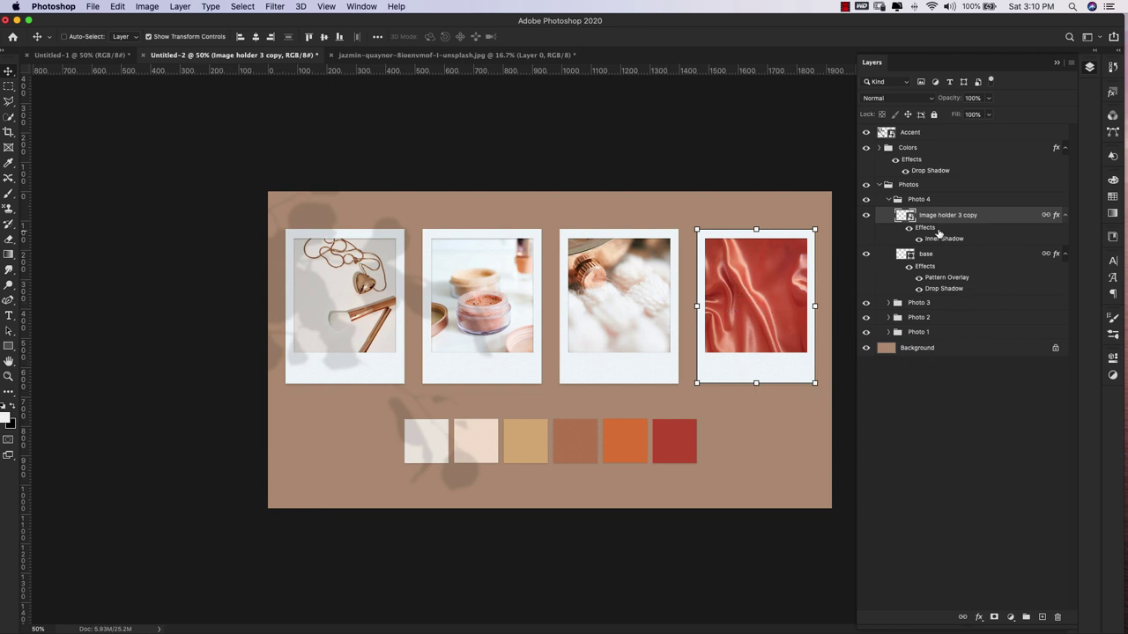
pyautogui.click(892, 201)
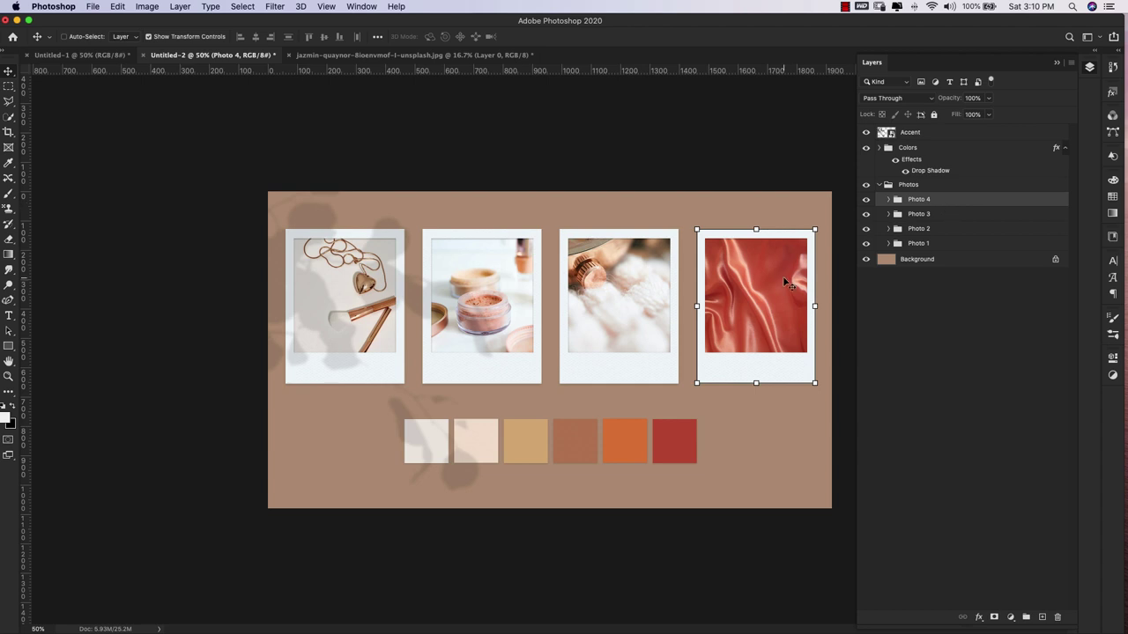
pyautogui.moveTo(787, 285); pyautogui.dragTo(736, 303)
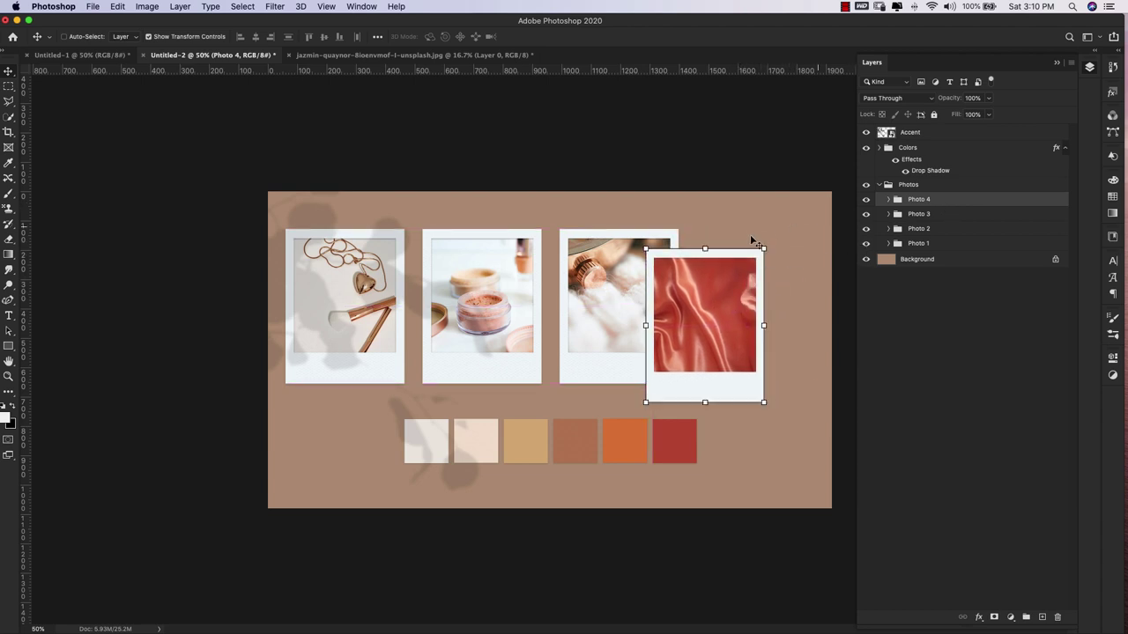
pyautogui.click(928, 217)
pyautogui.moveTo(480, 299); pyautogui.dragTo(469, 258)
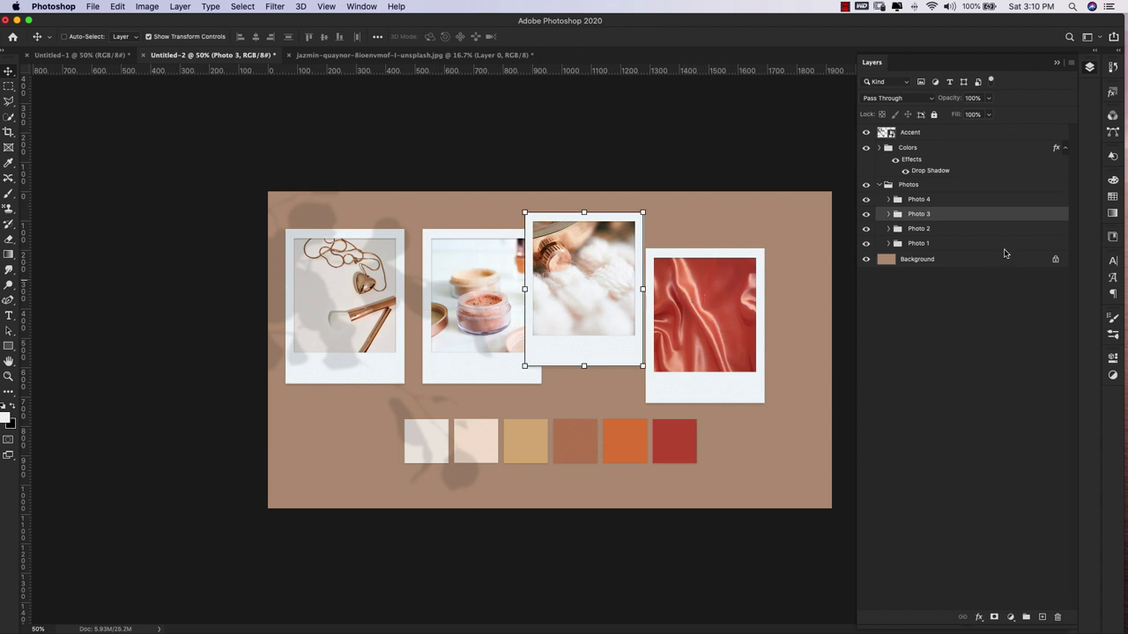
# Step: Move the Photo 2 jar photo onto Photo 1 and tilt it about 26°
pyautogui.click(969, 229)
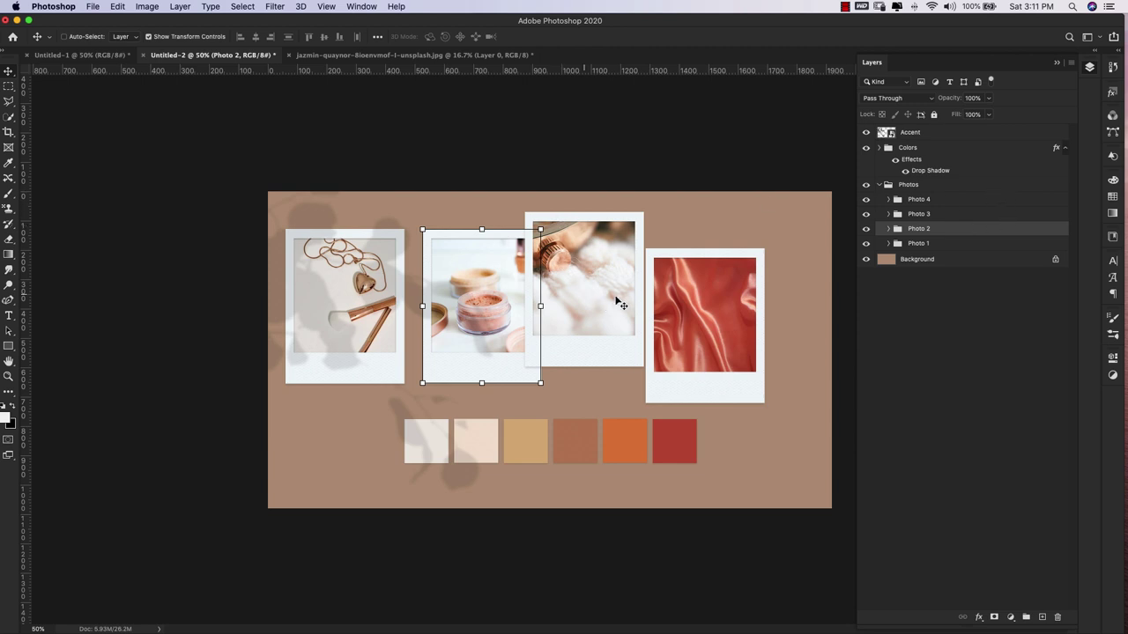
pyautogui.moveTo(505, 309); pyautogui.dragTo(437, 324)
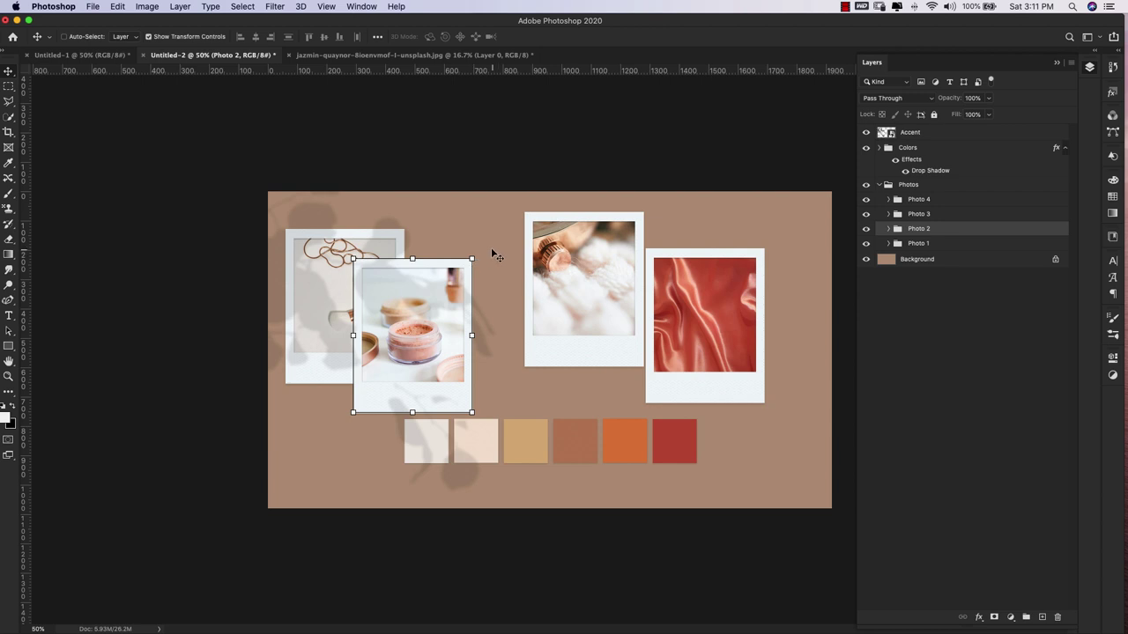
pyautogui.moveTo(484, 256); pyautogui.dragTo(498, 287)
pyautogui.press('Return')
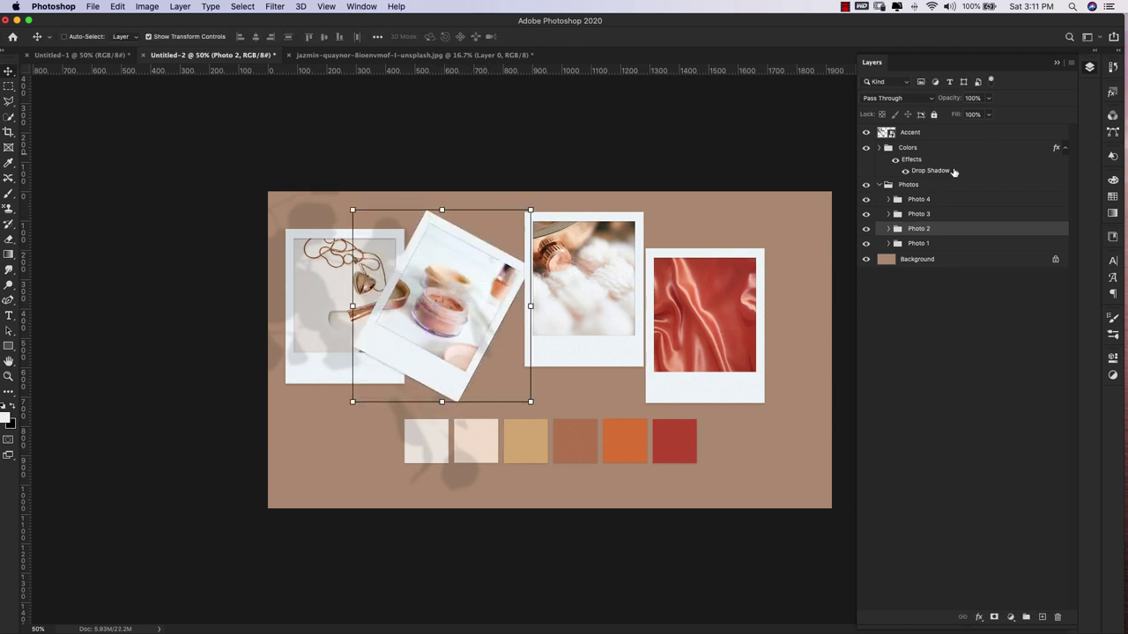
# Step: Rotate the Photo 4 red satin photo about -14° over the cotton photo
pyautogui.click(918, 199)
pyautogui.moveTo(689, 318); pyautogui.dragTo(628, 308)
pyautogui.hotkey('ctrl', 't')
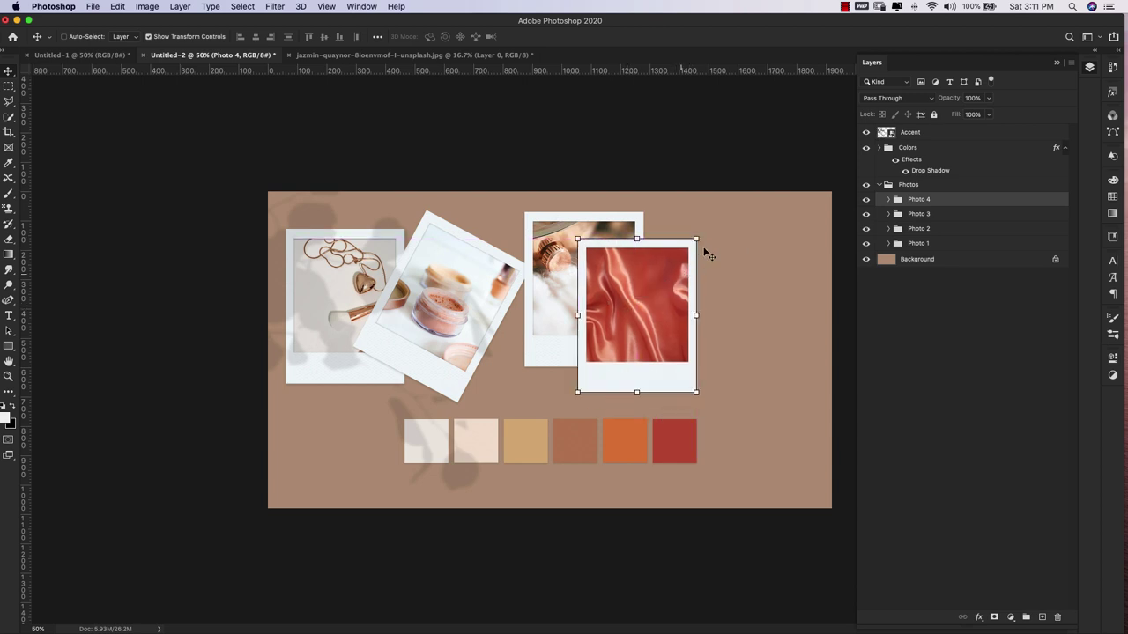
pyautogui.moveTo(704, 236); pyautogui.dragTo(700, 212)
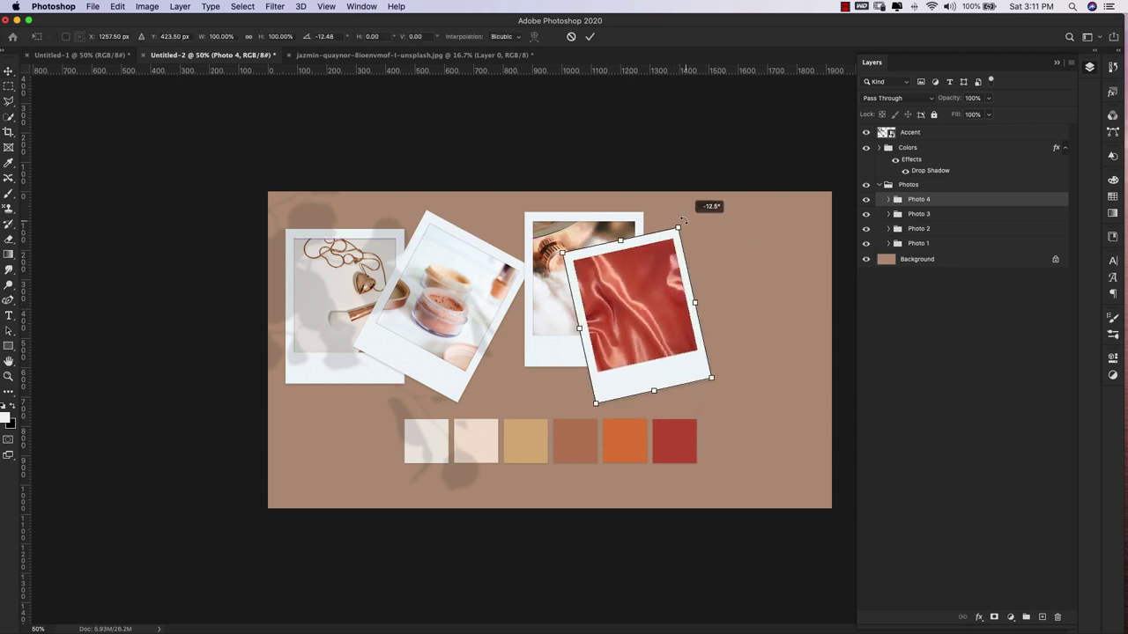
pyautogui.moveTo(644, 282); pyautogui.dragTo(679, 261)
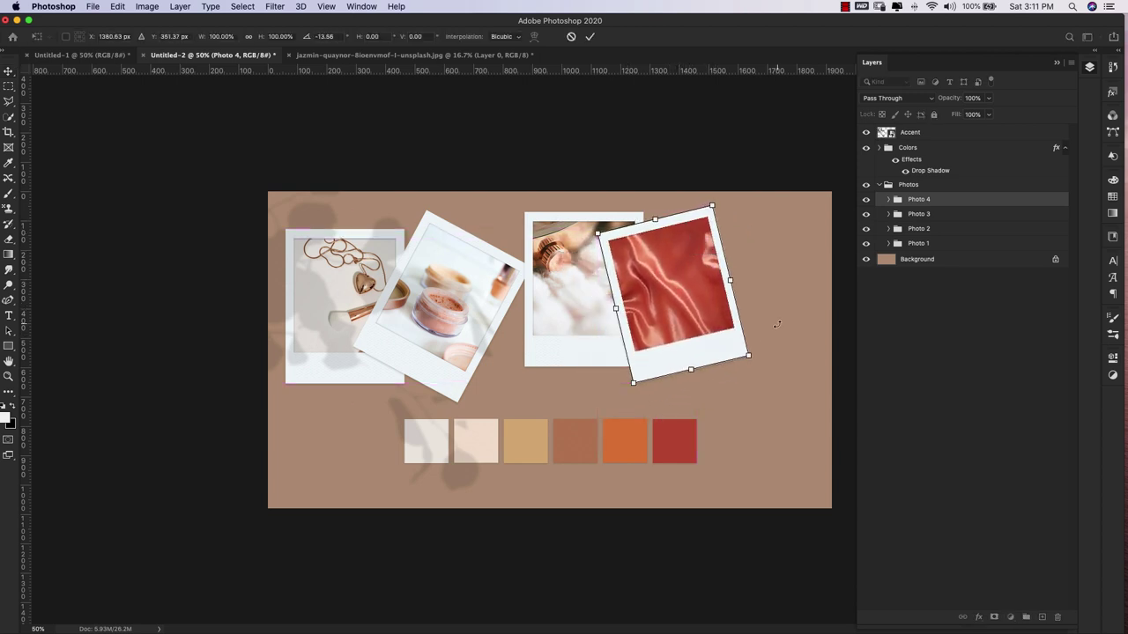
pyautogui.press('Return')
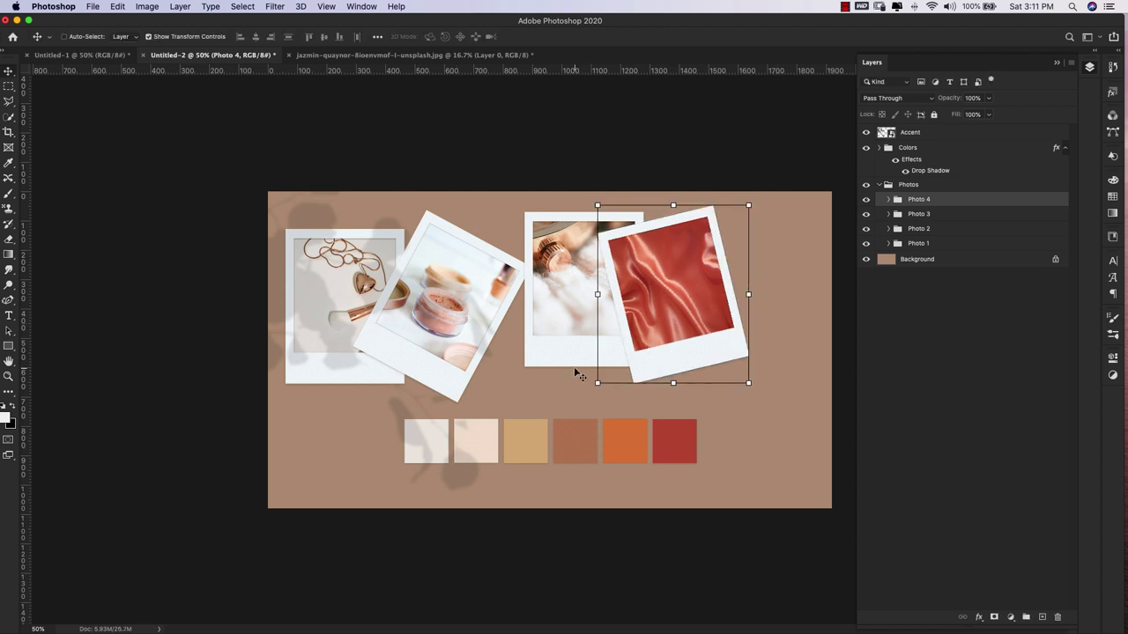